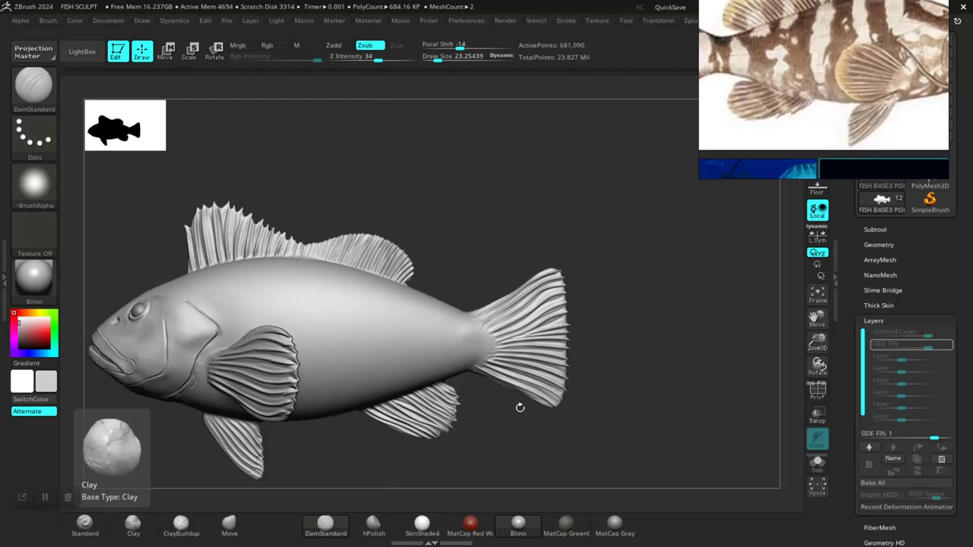
Step the fish up to its highest subdivision level (about 10.9 million points) and frame it in three-quarter view
left_click_drag(534, 423, 718, 370)
key("ctrl+d")
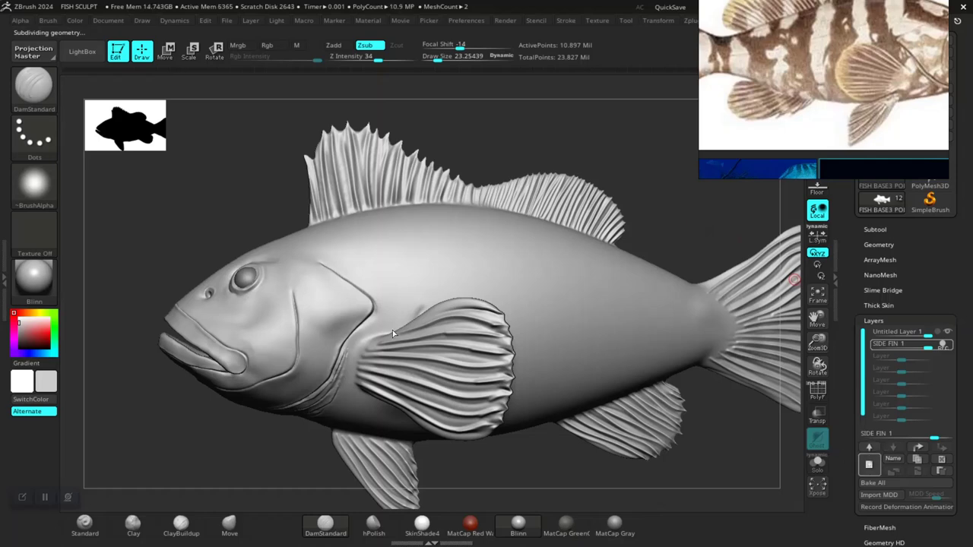
left_click_drag(210, 220, 350, 274)
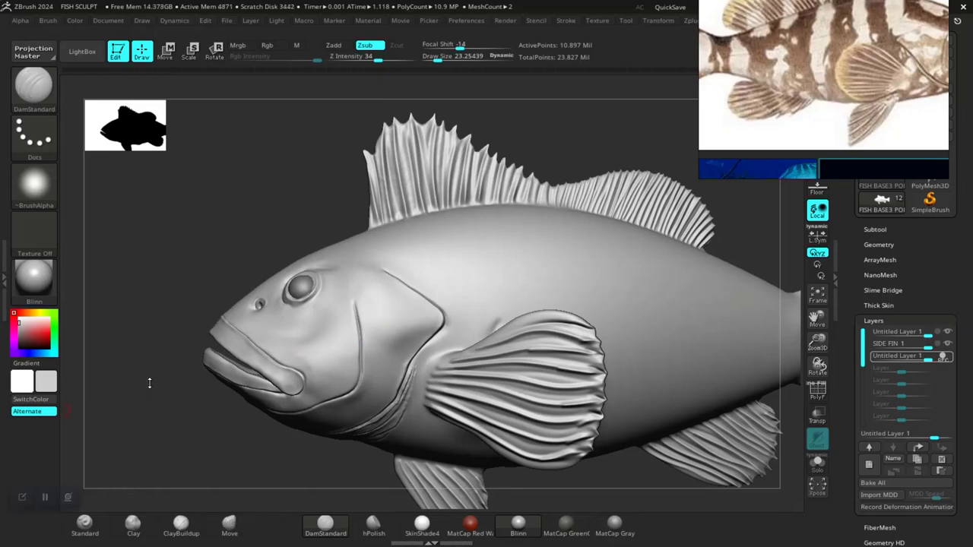
left_click_drag(159, 410, 261, 341)
Toggle Polyframe to check the fish's polygroup colours while stepping between subdivision levels
key("shift")
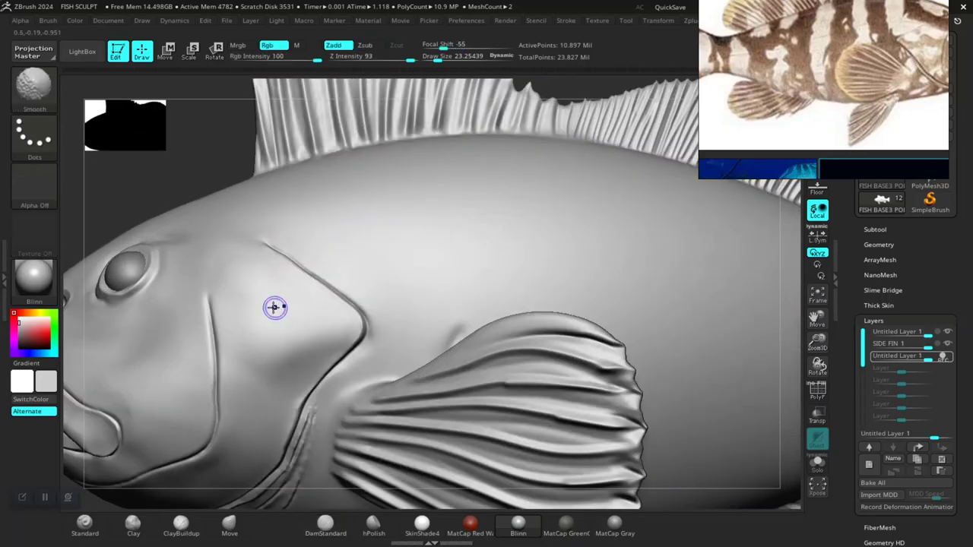
key("shift+d")
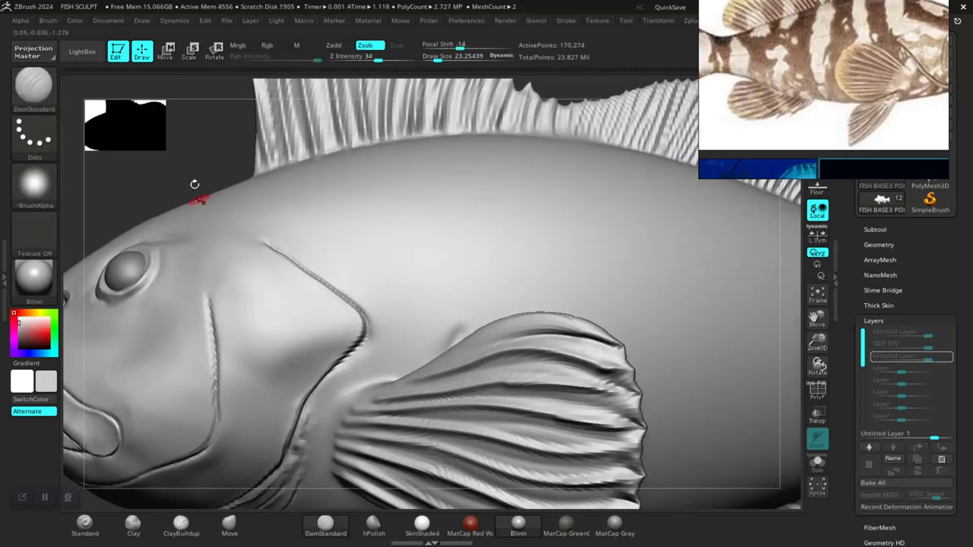
left_click_drag(195, 186, 272, 139)
key("d")
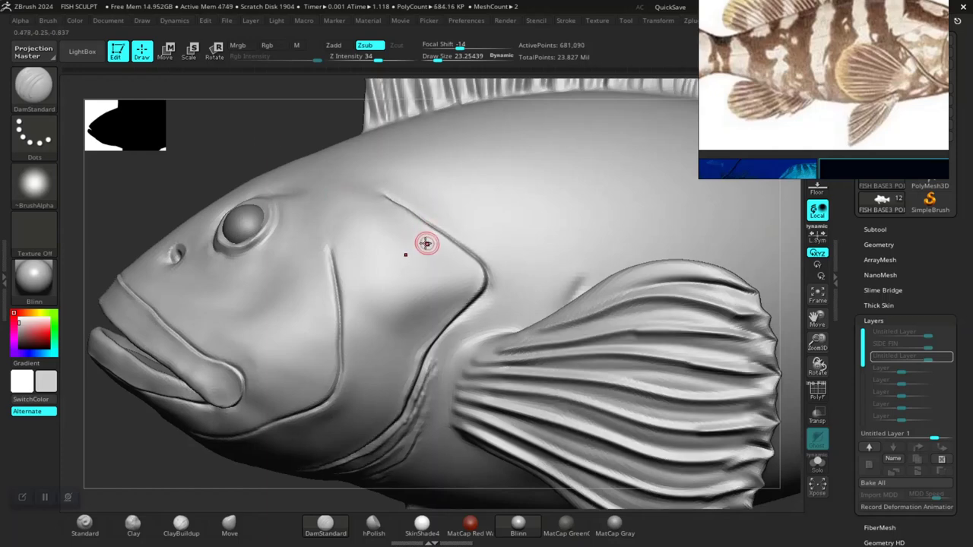
key("shift+f")
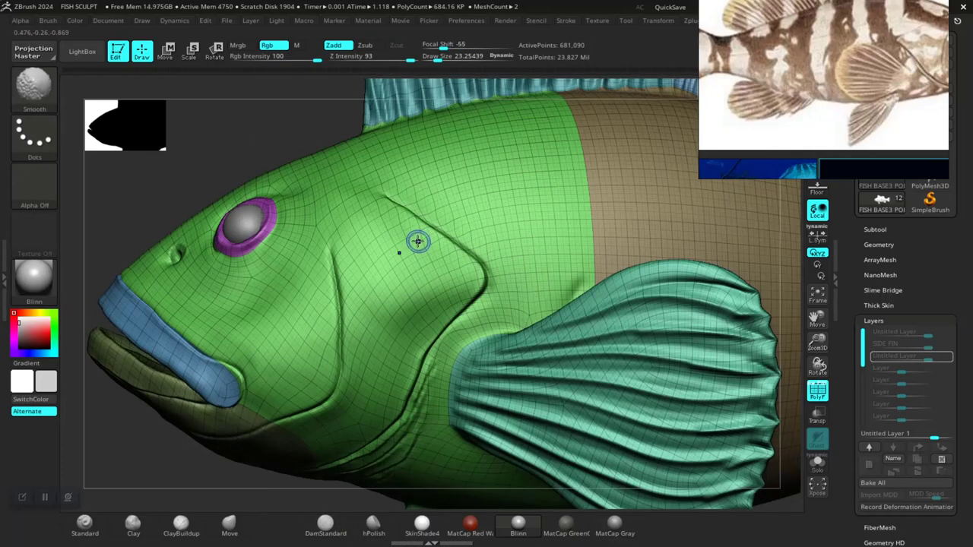
key("shift+f")
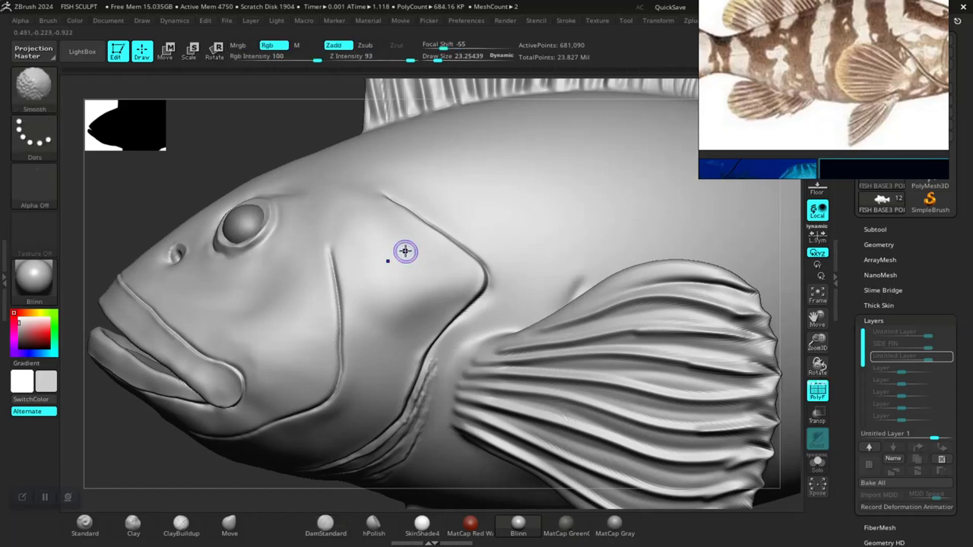
key("shift+f")
key("shift+f")
Drop to a low subdivision level and isolate the head polygroup so only the head shows
key("ctrl+shift")
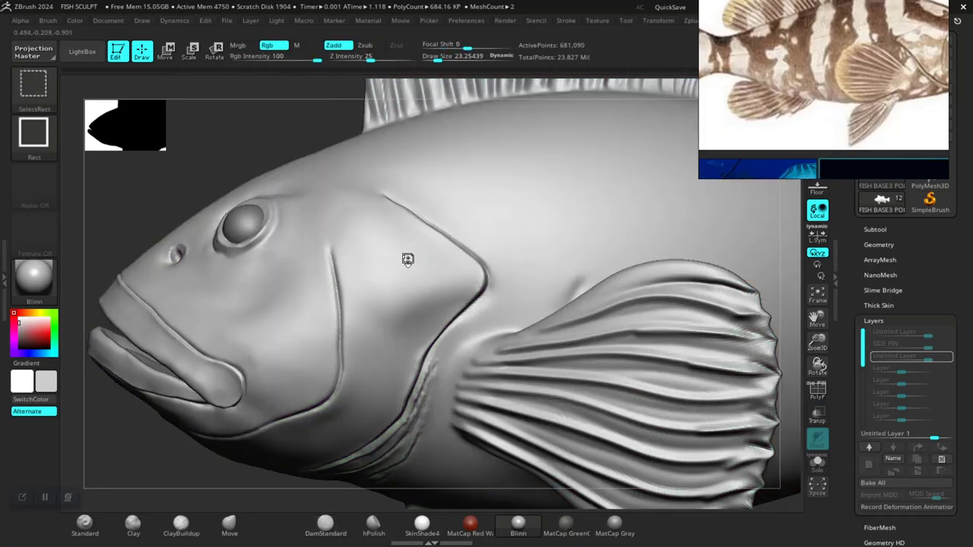
left_click_drag(366, 327, 370, 325)
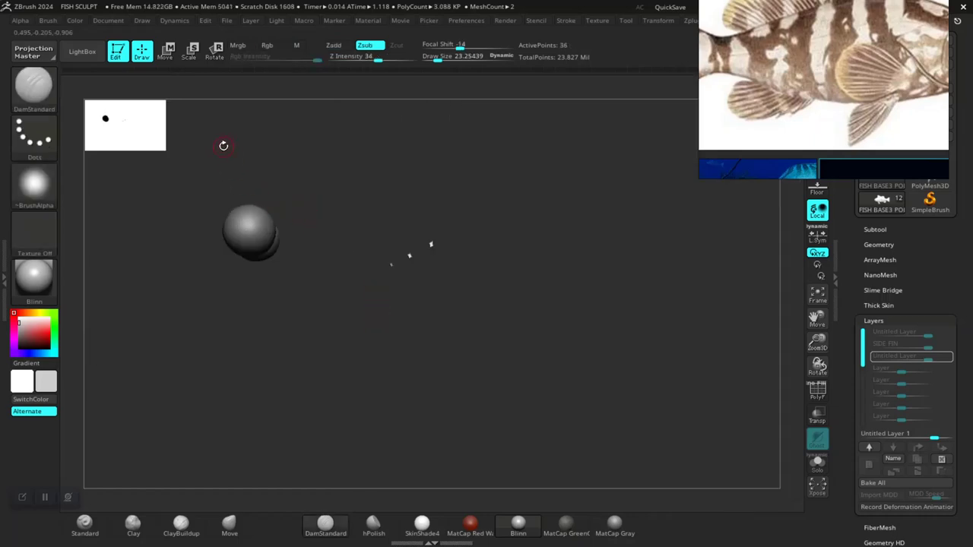
left_click(223, 145)
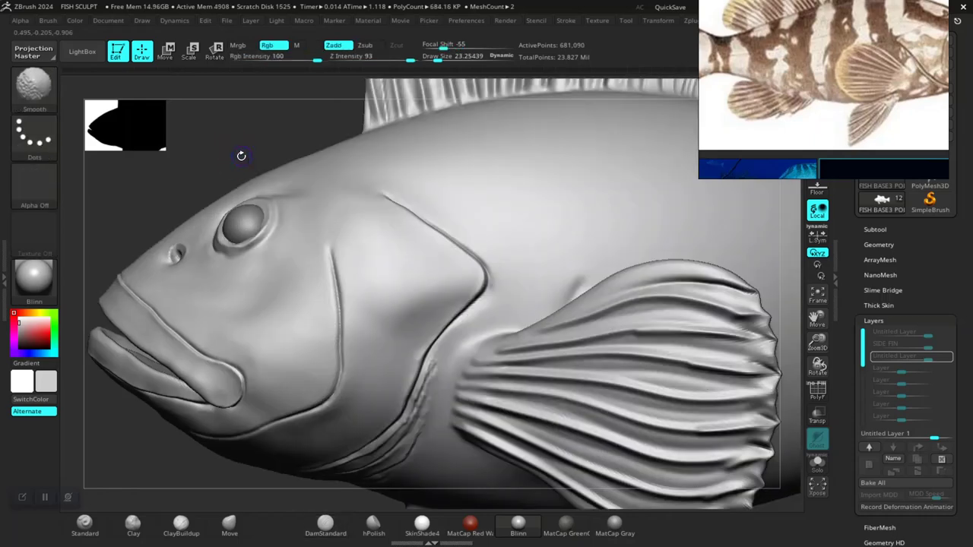
key("ctrl+d")
key("shift+d")
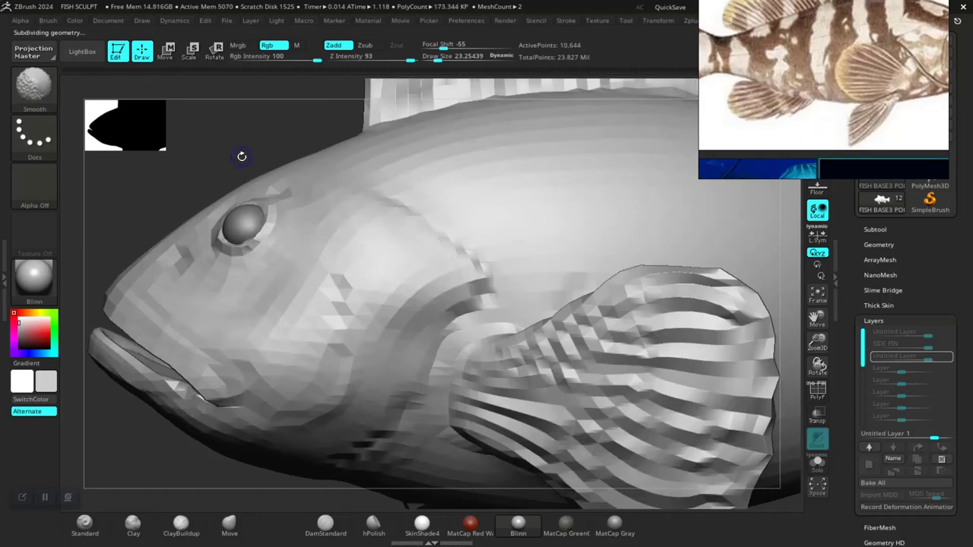
left_click(348, 254)
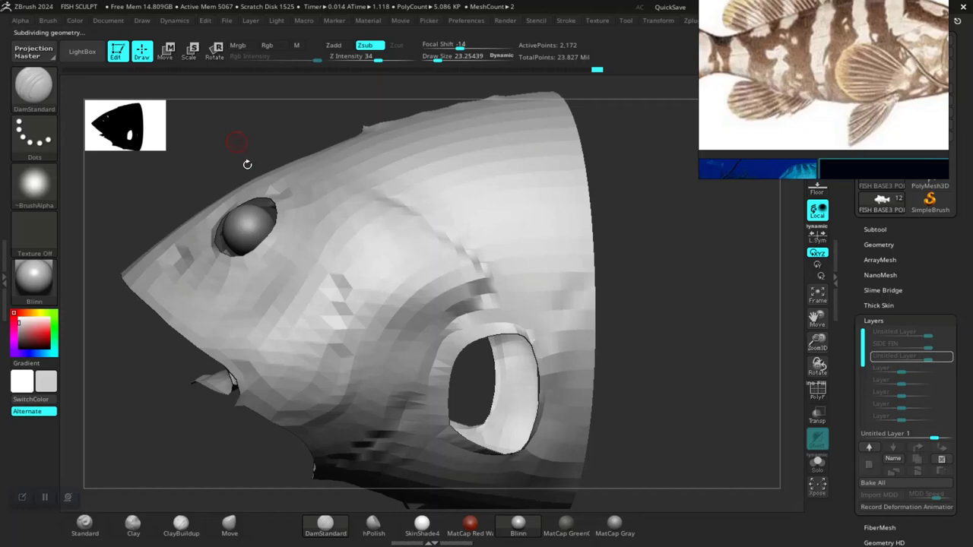
Return the isolated head to its highest subdivision and zoom in on a side view
key("d")
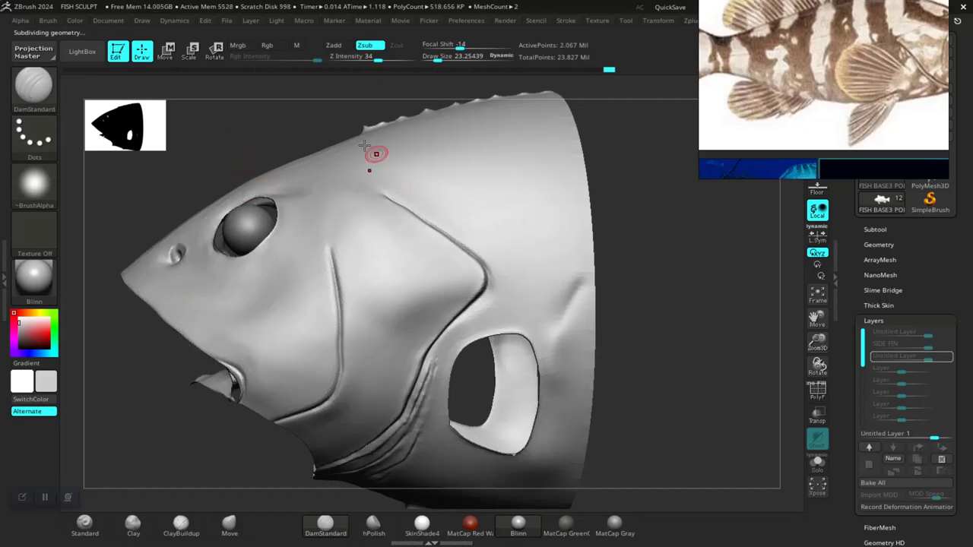
key("d")
scroll("up", 3)
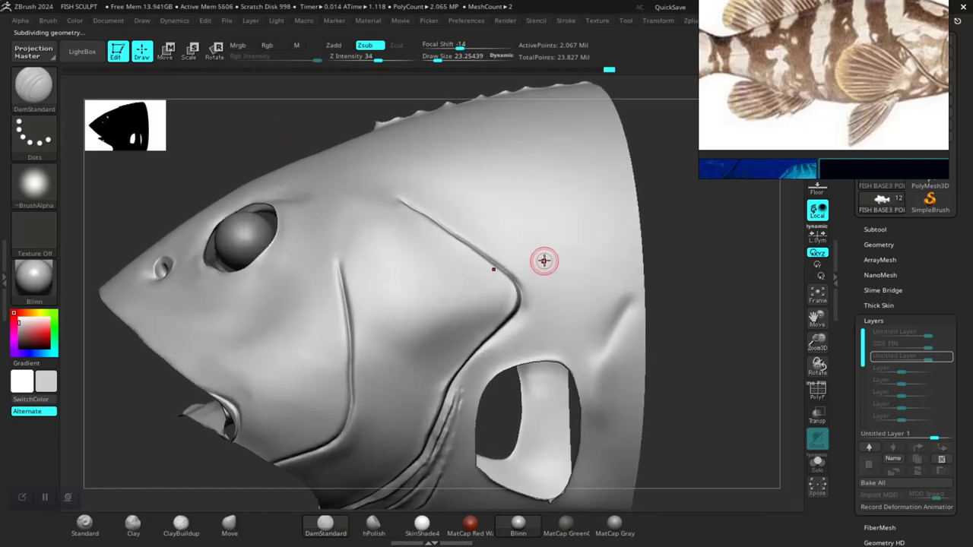
scroll("up", 3)
left_click_drag(678, 306, 687, 262)
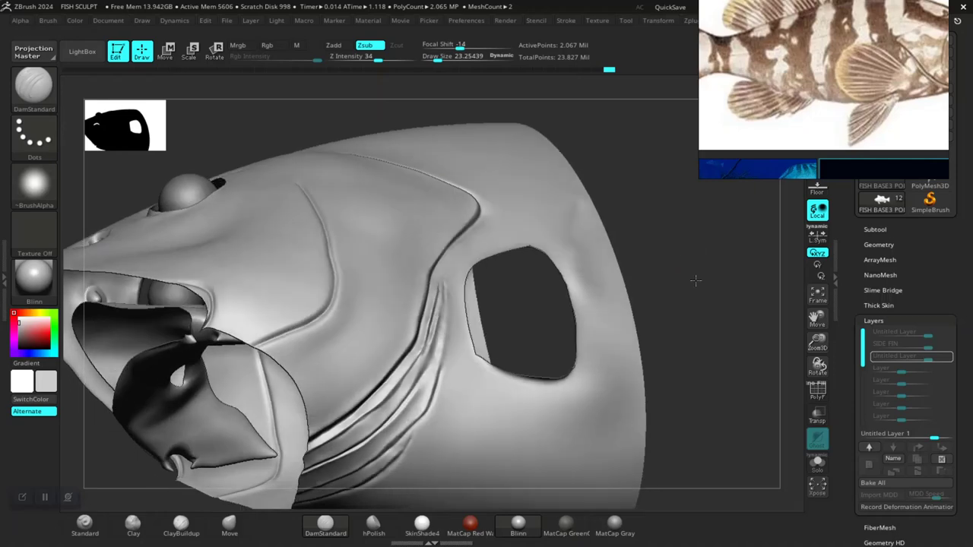
scroll("up", 3)
scroll("up", 3)
scroll("up", 3)
scroll("down", 3)
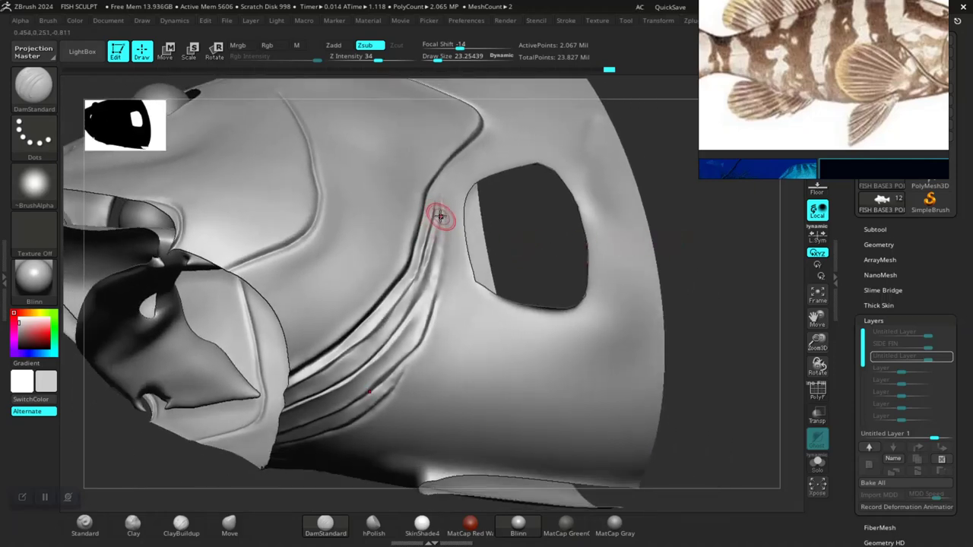
Carve DamStandard creases down the gill ridge and groove, then up along the gill edge
left_click_drag(438, 235, 428, 330)
key("ctrl")
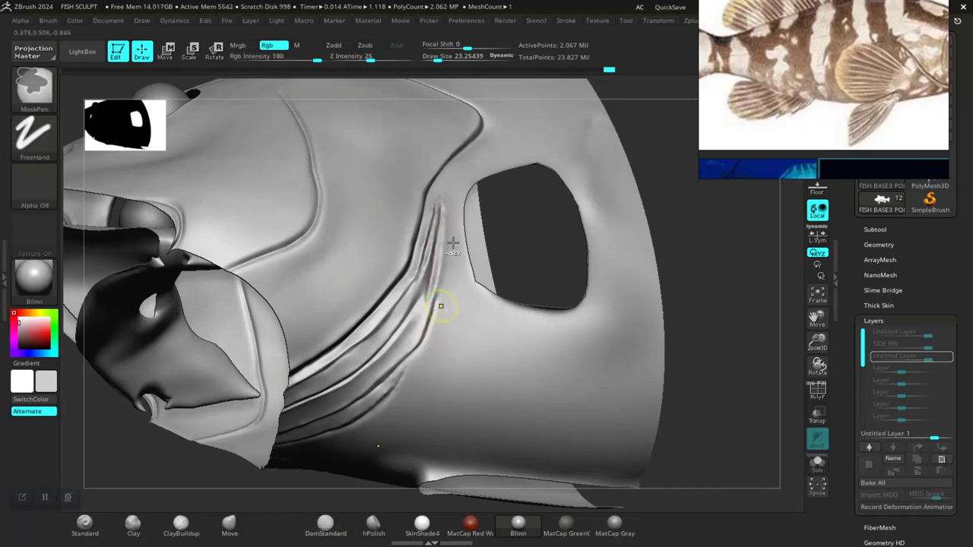
left_click_drag(446, 210, 435, 317)
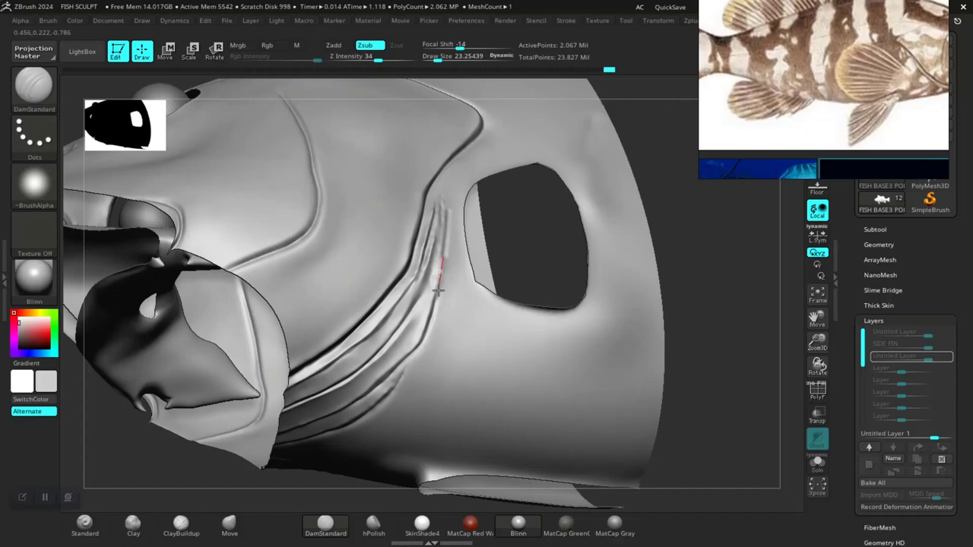
left_click_drag(716, 220, 625, 297)
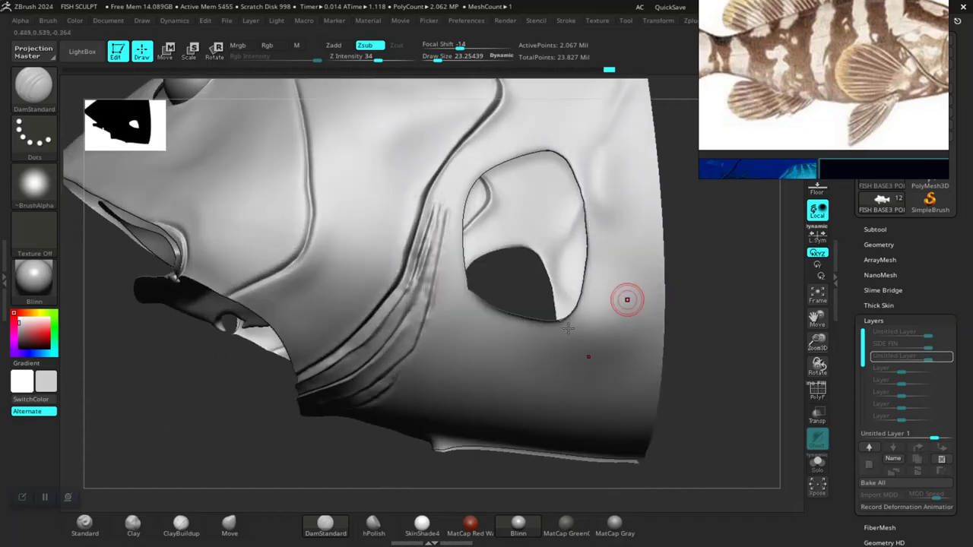
left_click_drag(245, 427, 308, 407)
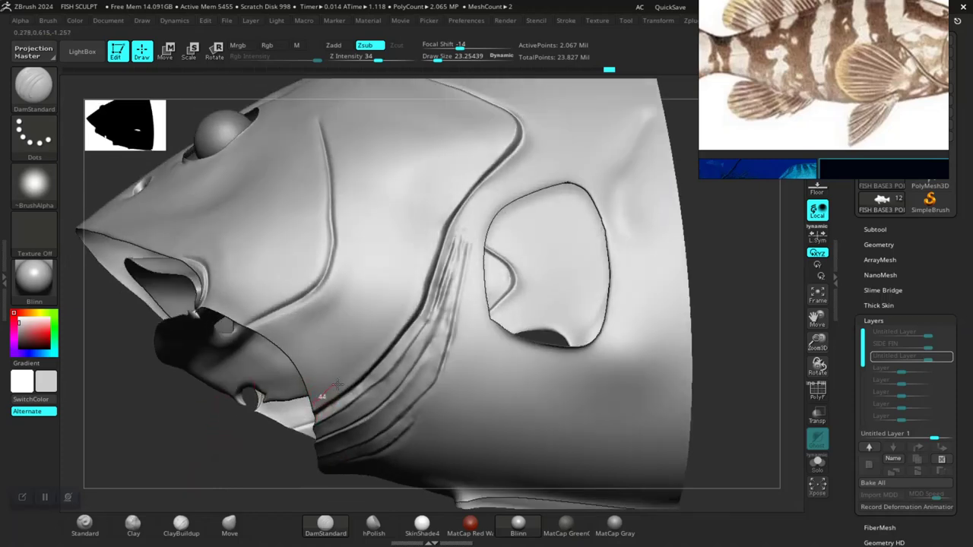
left_click_drag(359, 369, 432, 239)
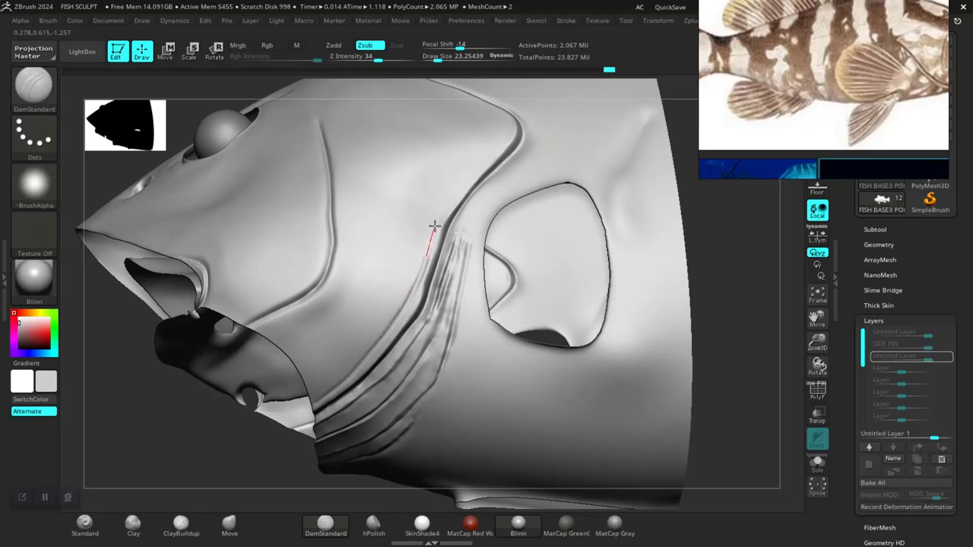
left_click_drag(452, 185, 454, 180)
Add a new crease along the gill ridge and deepen the gill-cover edge groove
left_click_drag(702, 238, 645, 304)
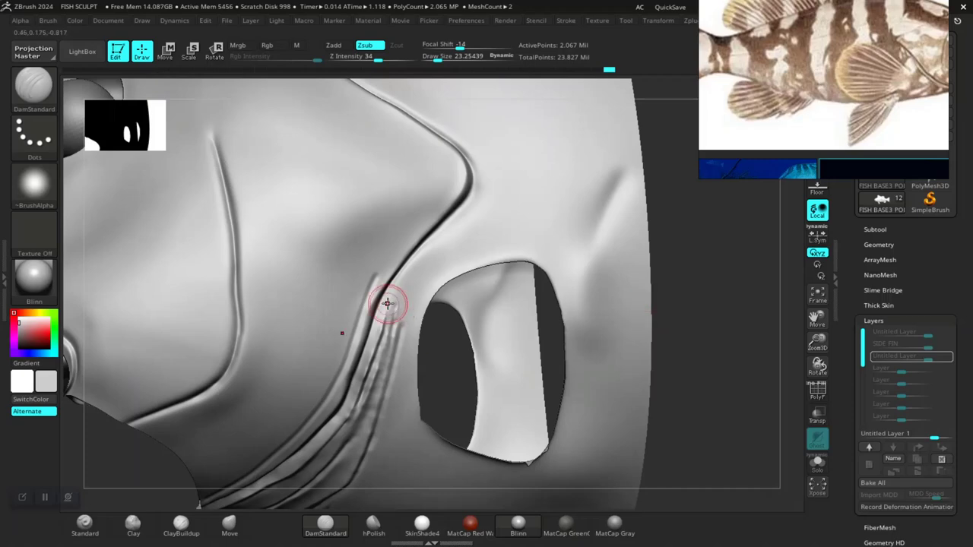
left_click_drag(376, 285, 424, 130)
scroll("up", 3)
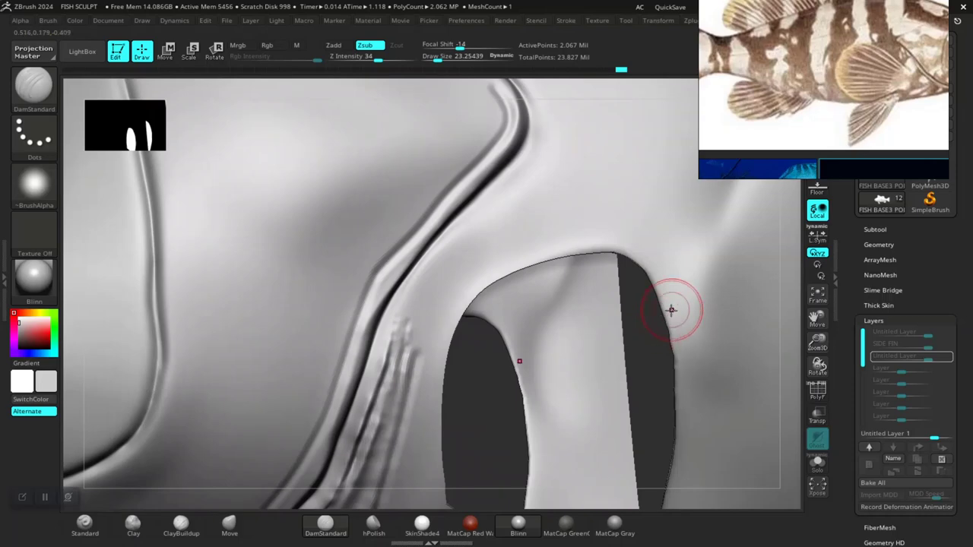
scroll("down", 3)
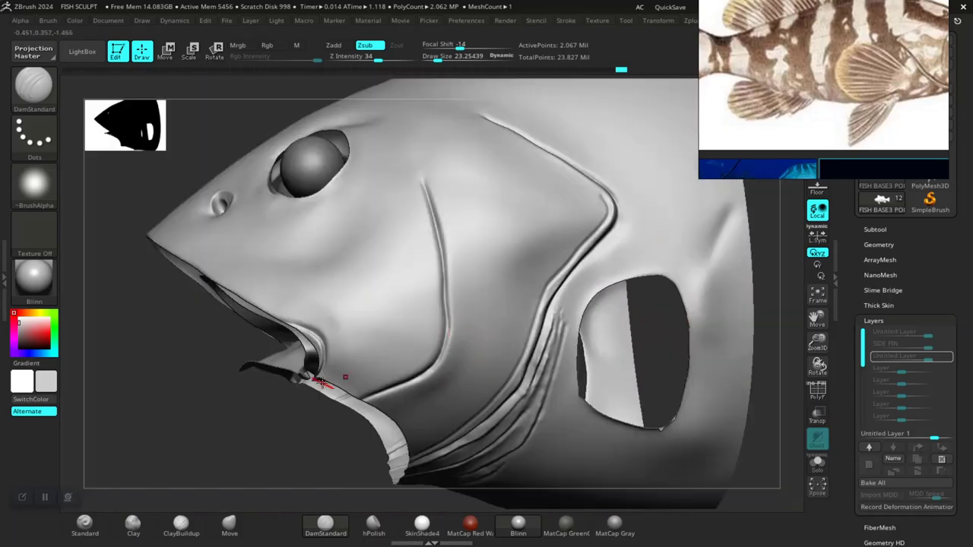
left_click_drag(200, 428, 437, 278)
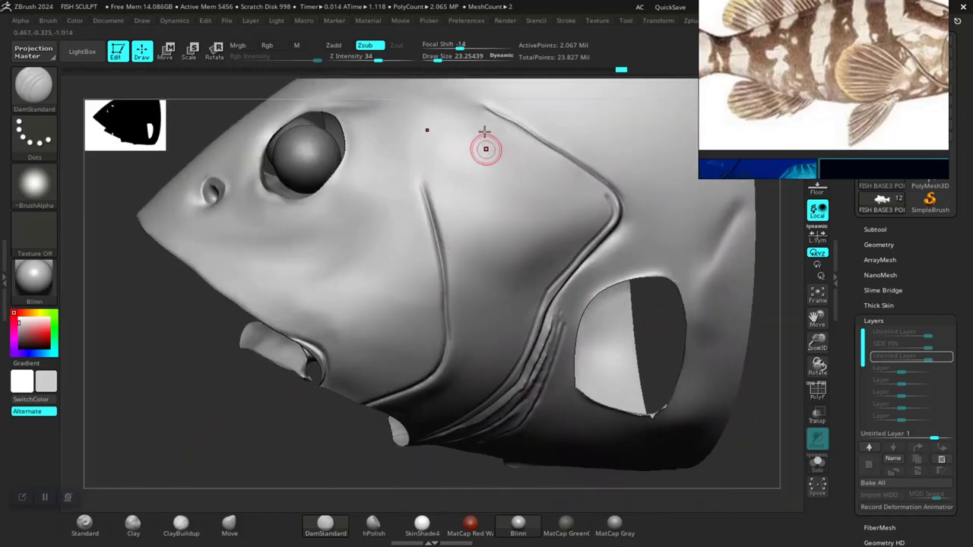
left_click_drag(509, 128, 618, 204)
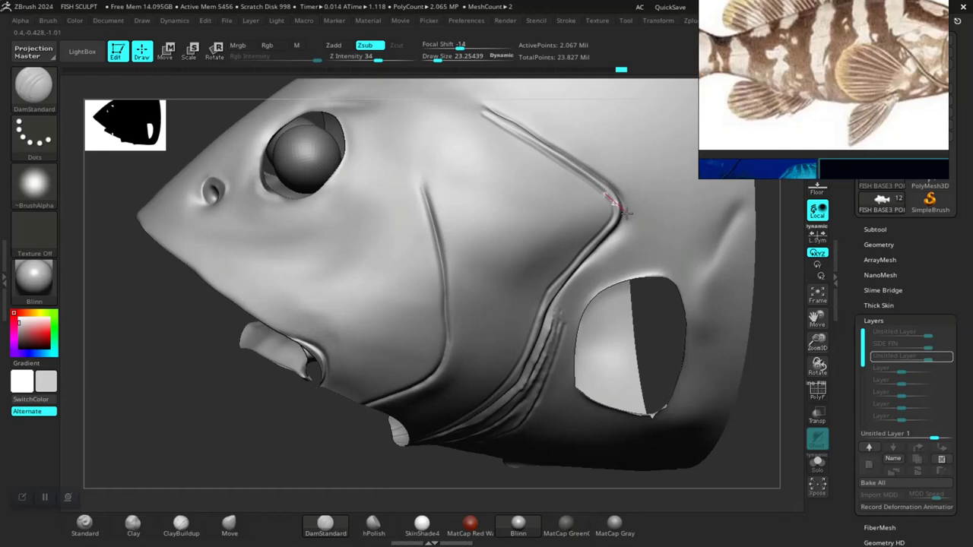
left_click(344, 415)
left_click_drag(205, 458, 557, 391)
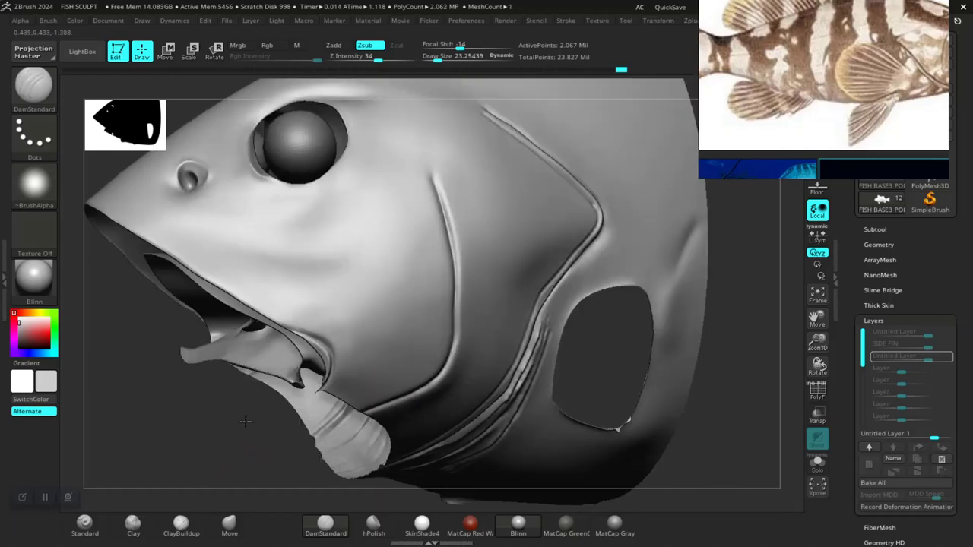
left_click_drag(610, 367, 604, 372)
Unhide the rest of the fish and extend the gill crease leftward along the gill line
key("ctrl+shift")
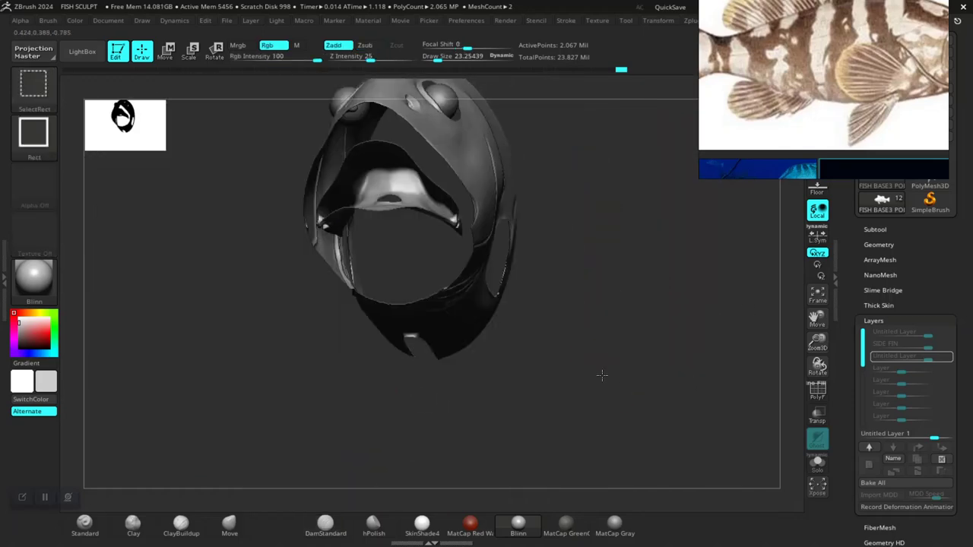
left_click(581, 368)
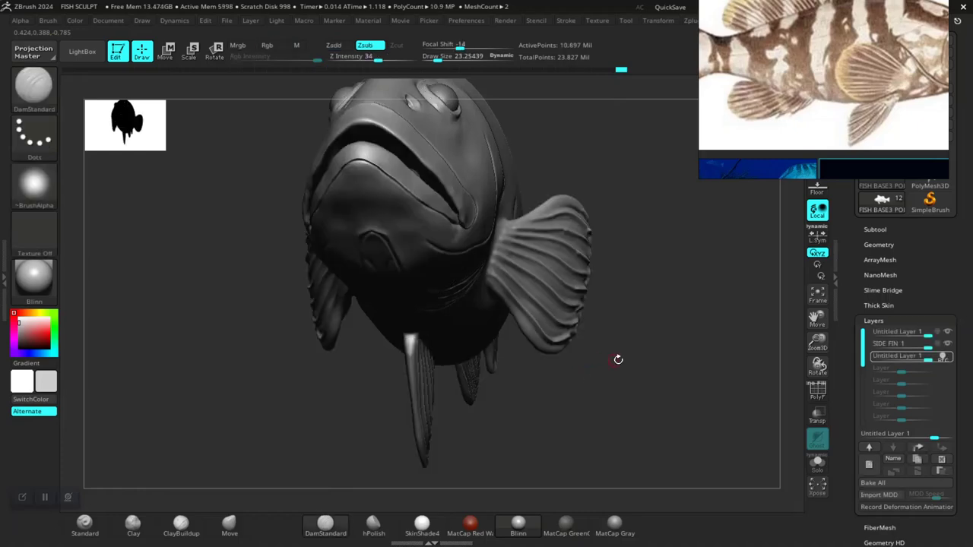
left_click_drag(618, 359, 389, 363)
left_click_drag(328, 369, 414, 275)
key("ctrl")
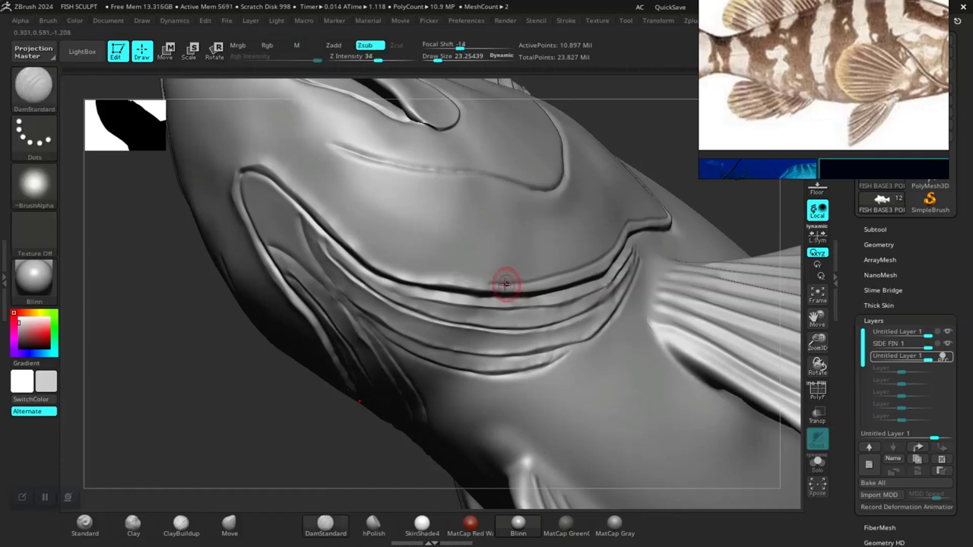
left_click_drag(452, 279, 211, 177)
Frame the whole fish in a full side view and expand the subdivision settings in Tool > Geometry
key("f")
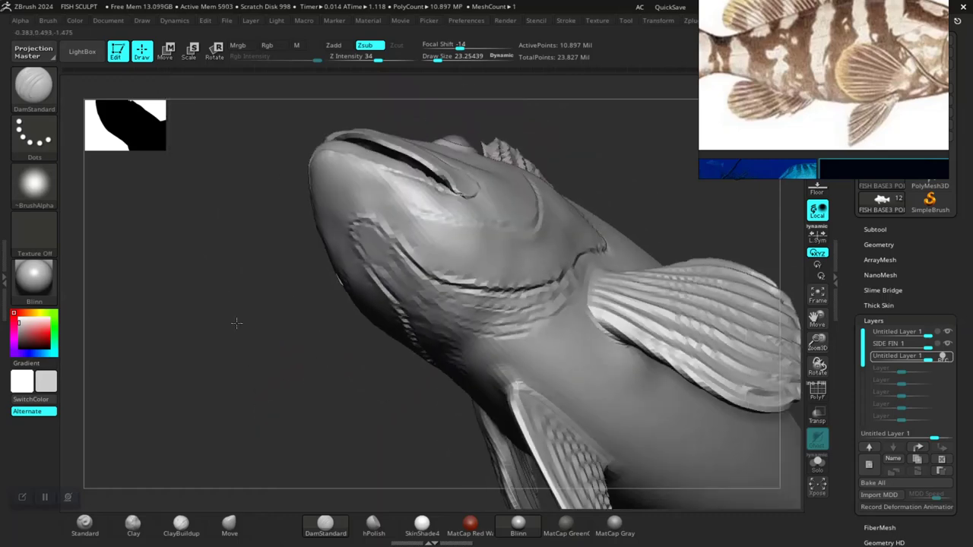
left_click_drag(262, 402, 304, 424)
left_click_drag(565, 239, 462, 380)
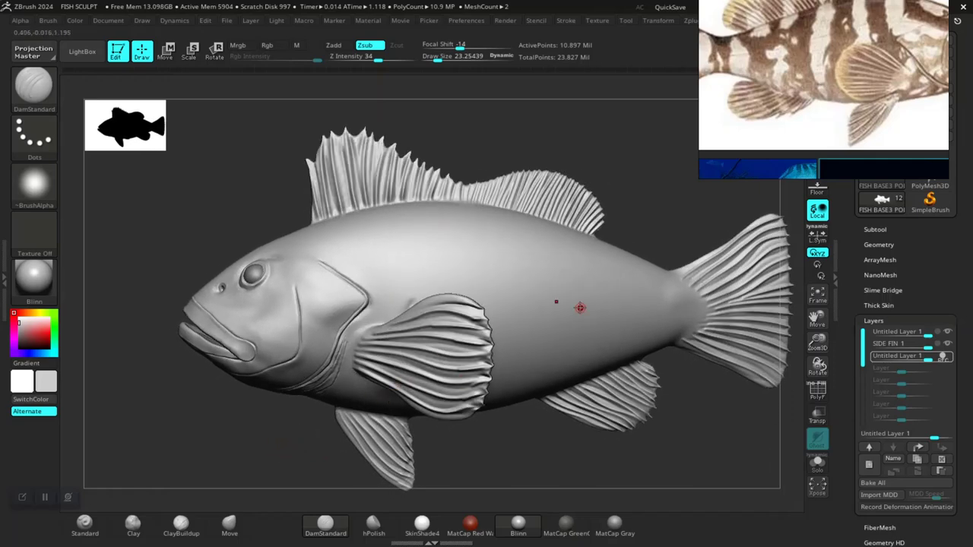
left_click(875, 244)
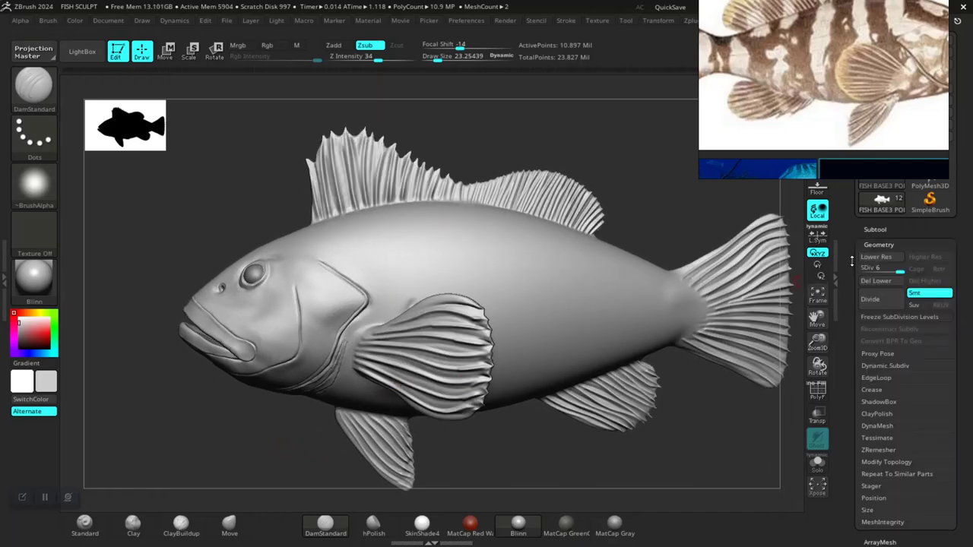
Set the fish's SDiv slider to 2, tilt the body toward the view, and call up Save Project
left_click_drag(885, 270, 868, 270)
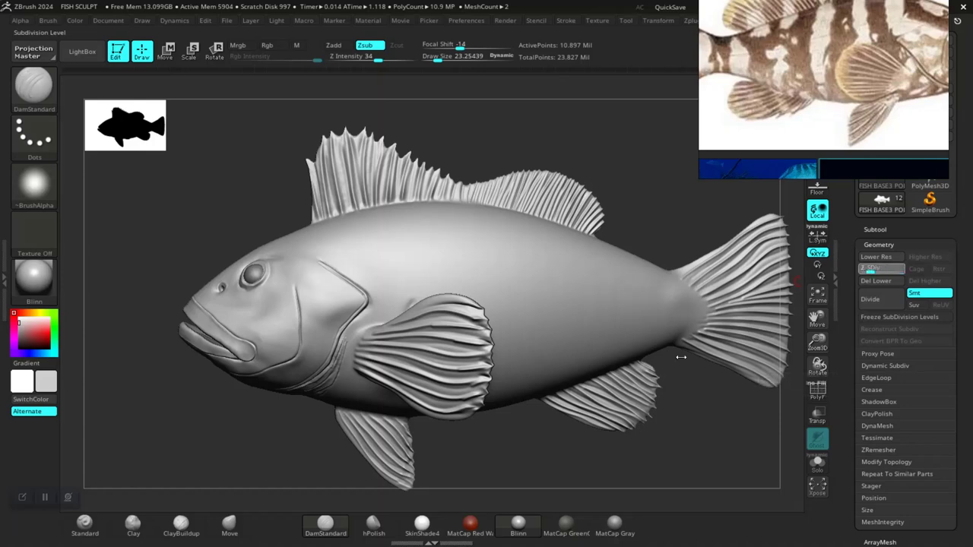
left_click_drag(680, 357, 471, 414)
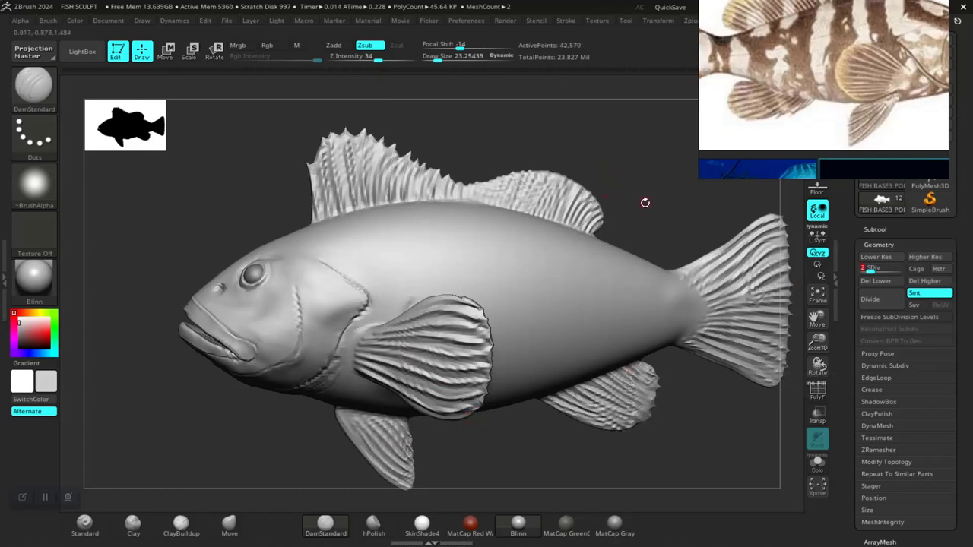
left_click_drag(644, 202, 651, 327)
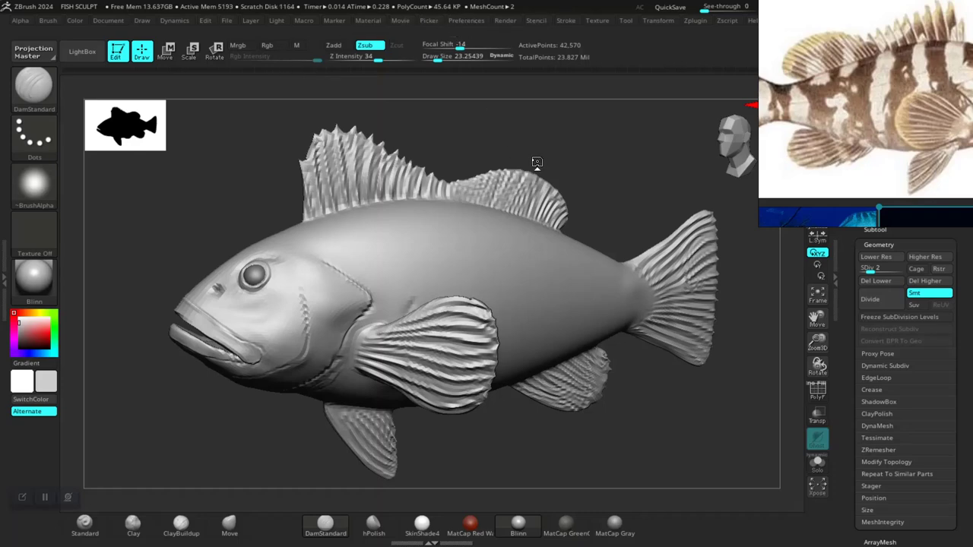
key("ctrl")
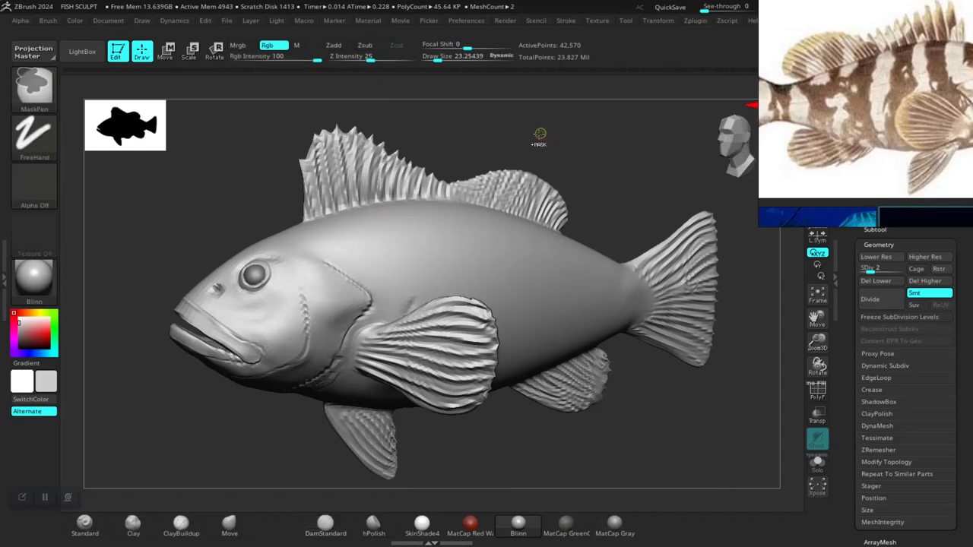
key("ctrl+s")
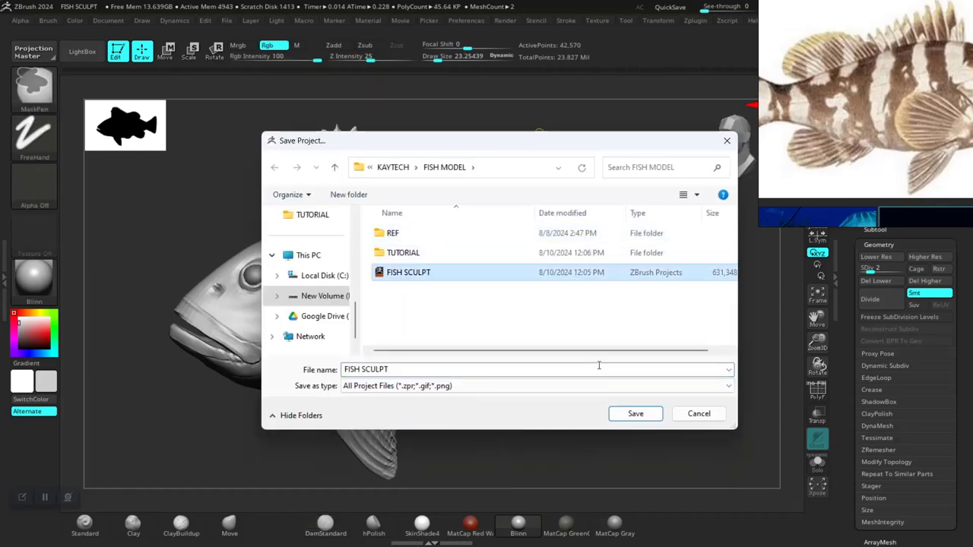
Save the project over the existing FISH SCULPT.ZPR file, confirming the replacement
left_click(635, 414)
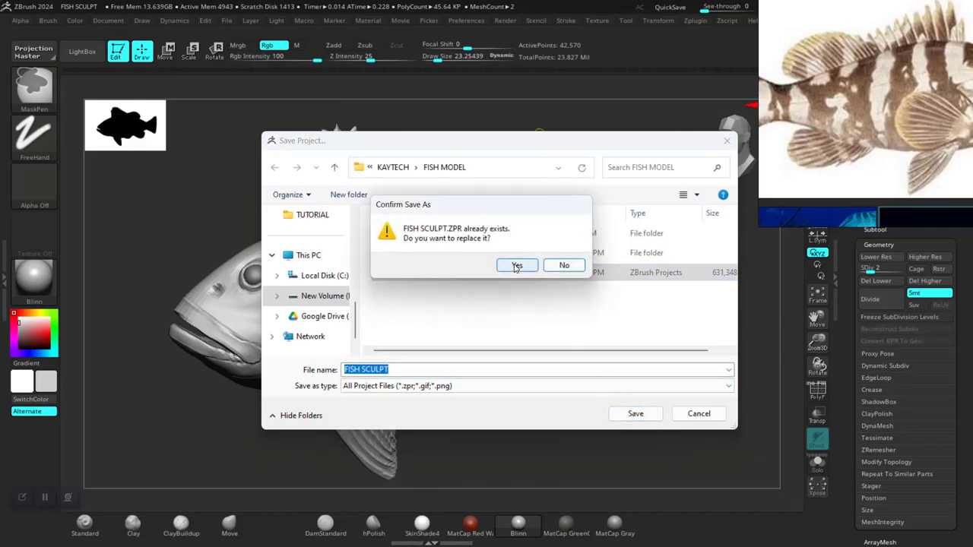
left_click(516, 264)
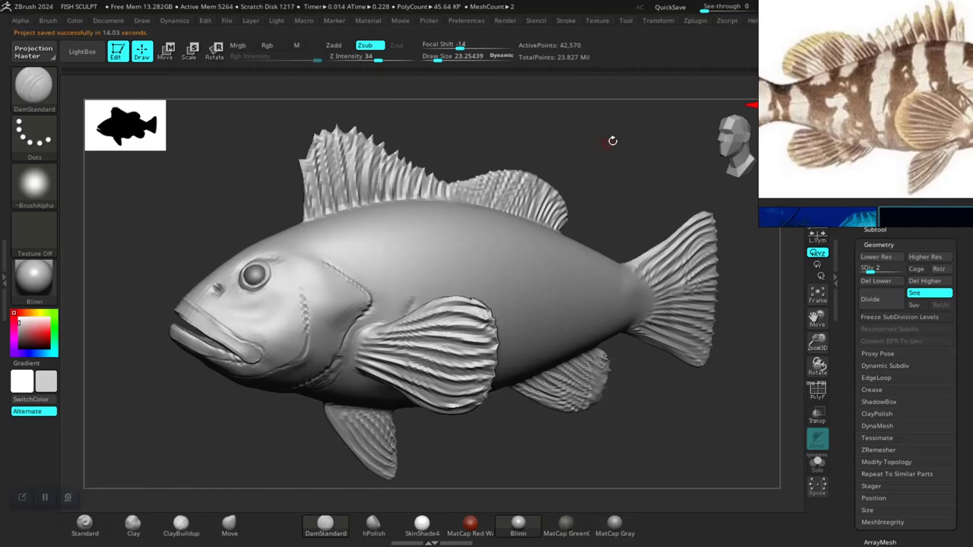
left_click_drag(613, 141, 538, 92)
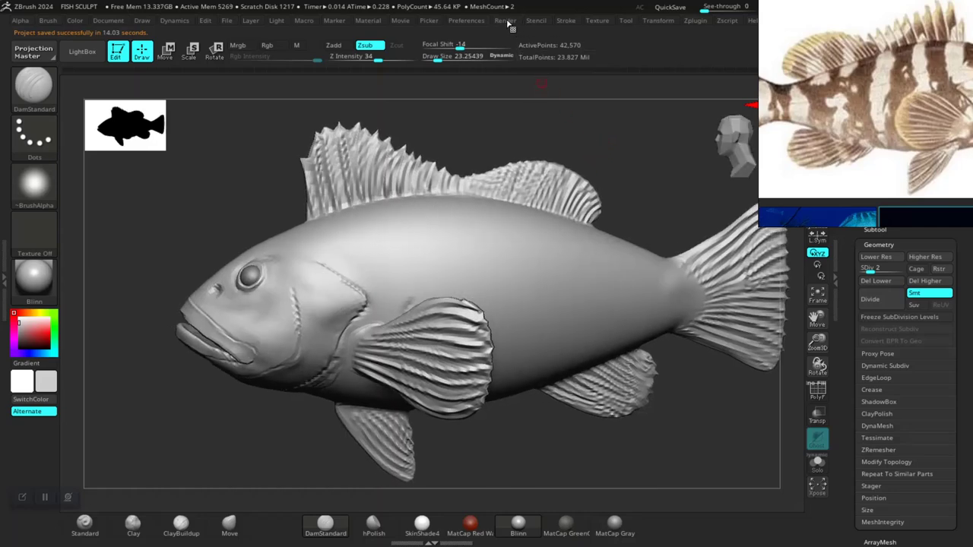
In Preferences > ImportExport > Export, turn Smooth Normals on and Grp off
left_click(475, 25)
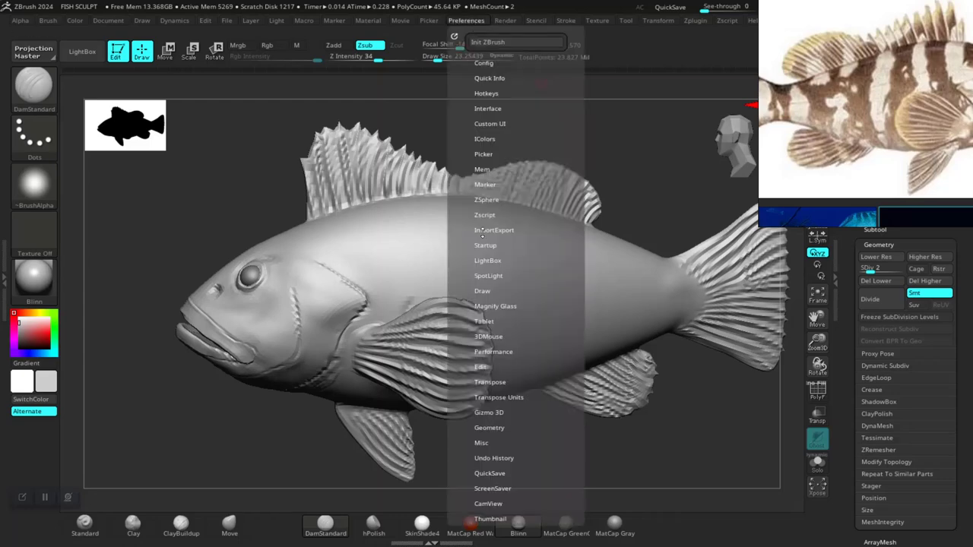
left_click(492, 232)
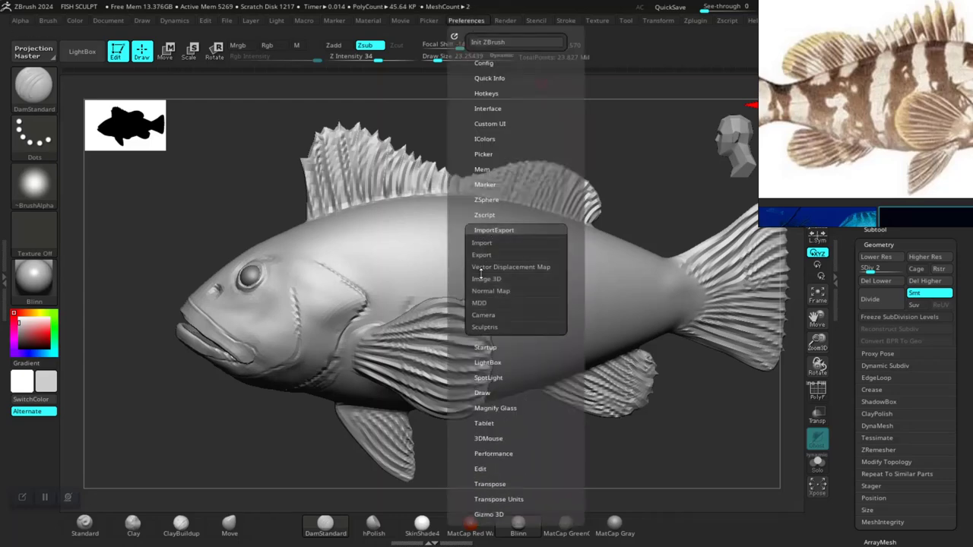
left_click(487, 256)
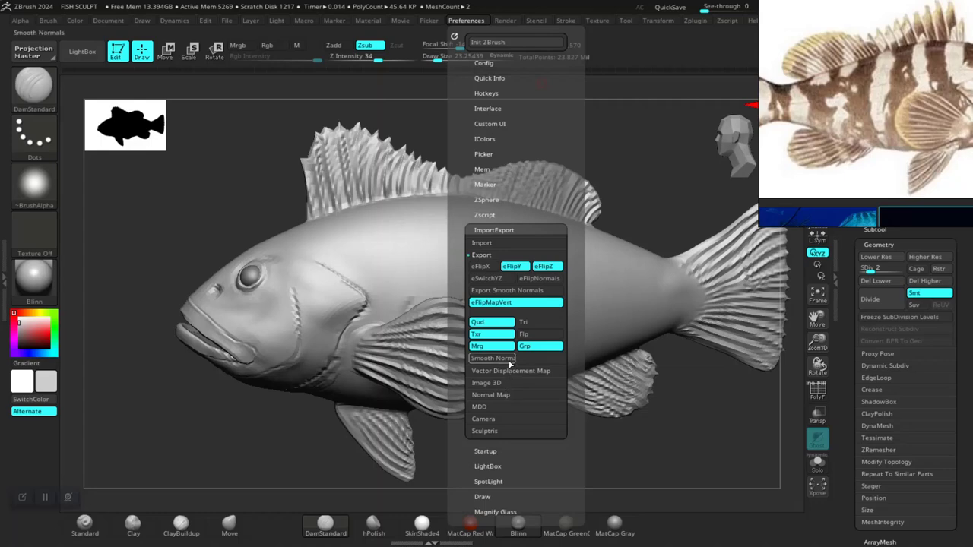
left_click(506, 358)
left_click(532, 347)
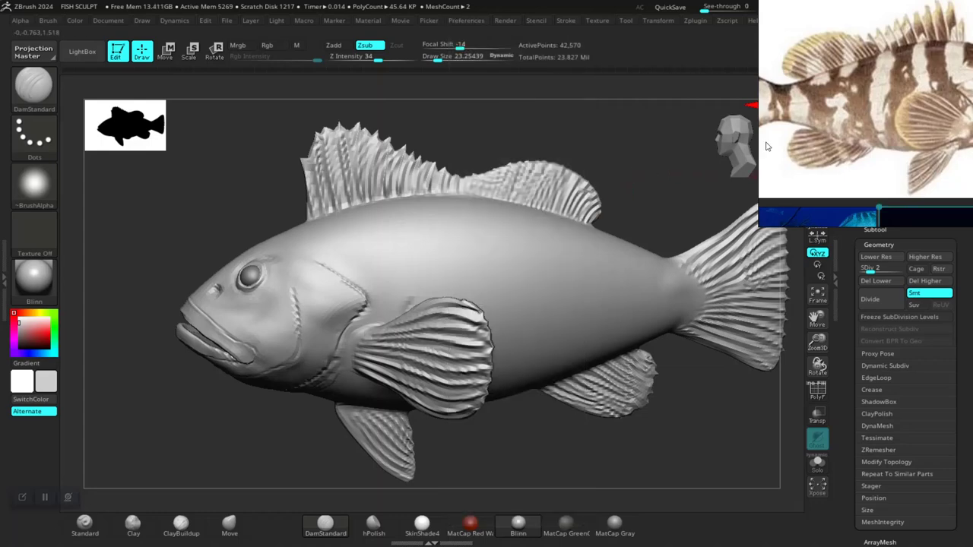
left_click_drag(852, 156, 509, 112)
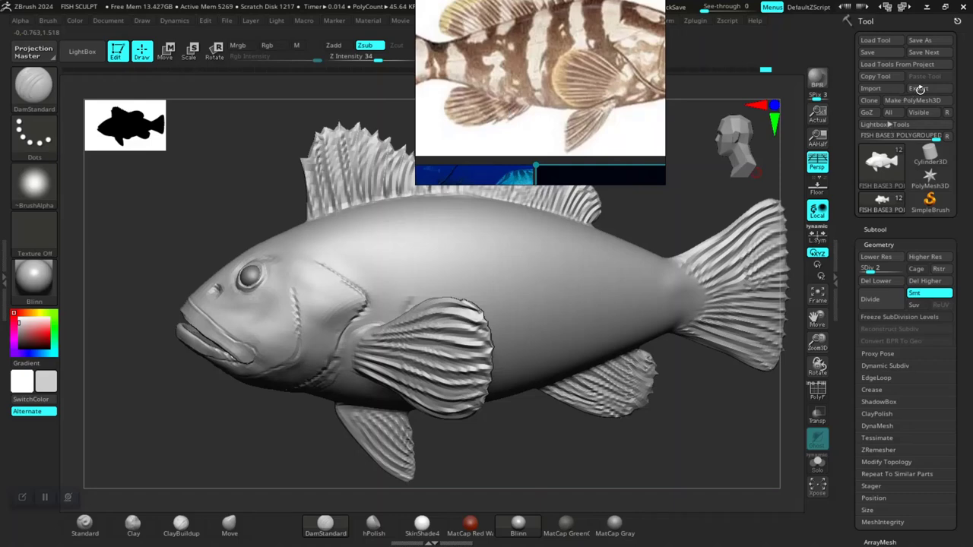
Start the Tool export and create a new ZEXPORT folder inside FISH MODEL
left_click(920, 89)
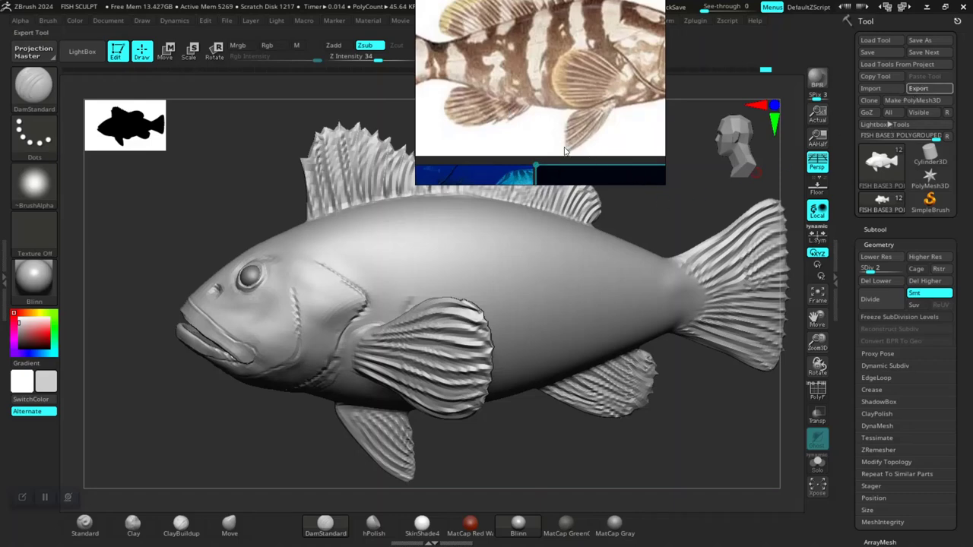
left_click_drag(565, 150, 819, 177)
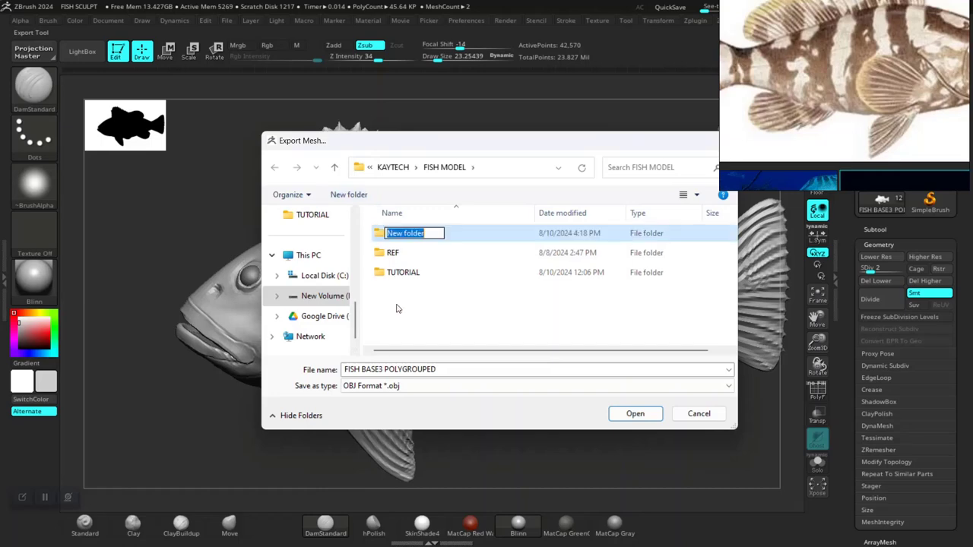
type("2")
key("Return")
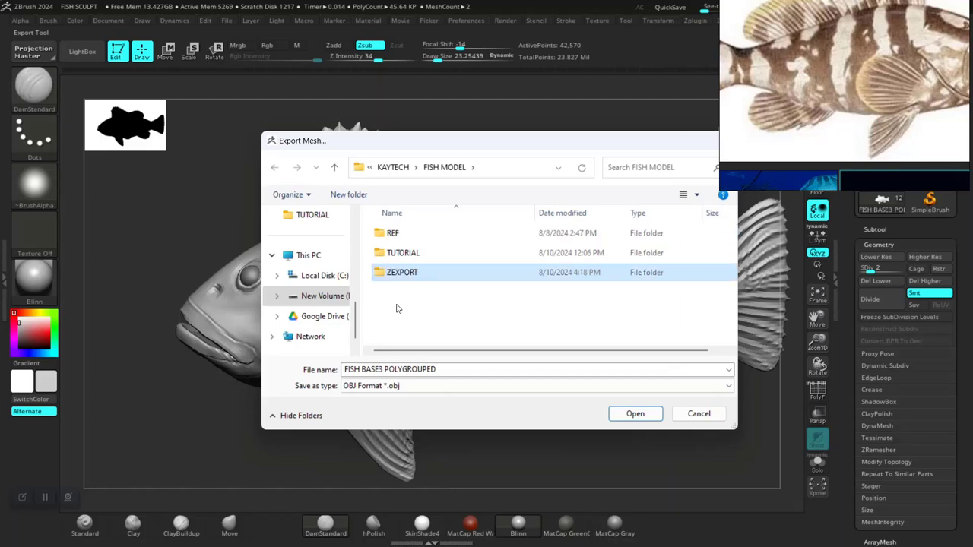
Inside ZEXPORT, drop POLYGROUPED from the file name and export the fish OBJ as FISH BASE3
double_click(448, 276)
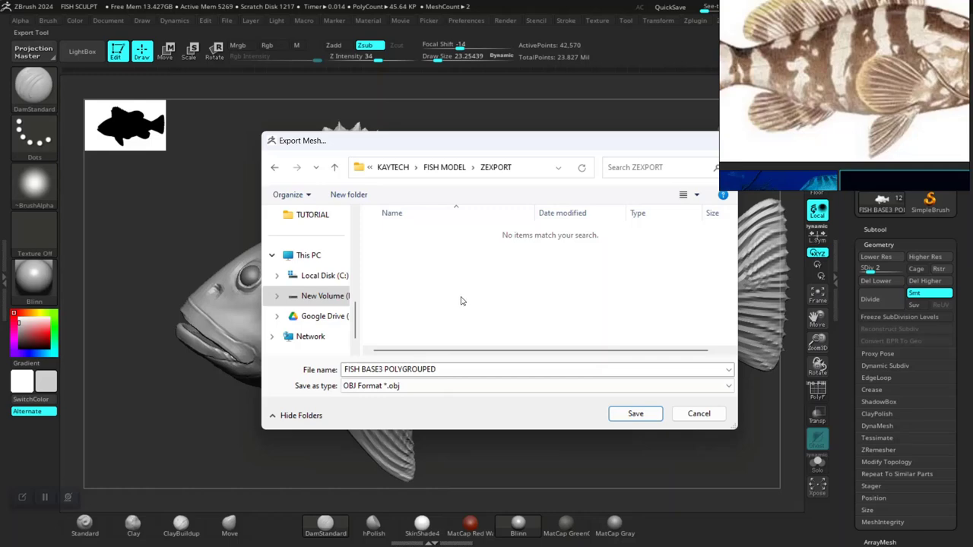
double_click(449, 369)
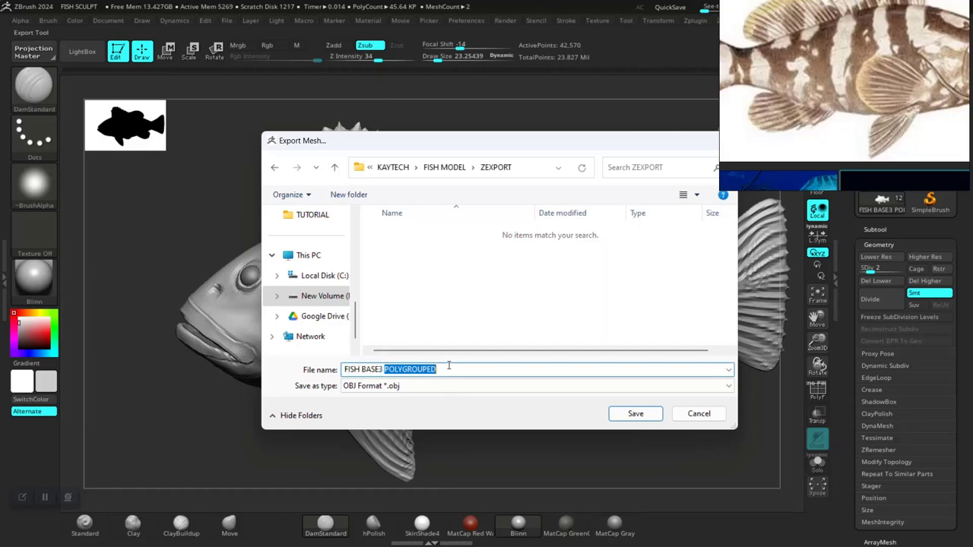
key("BackSpace")
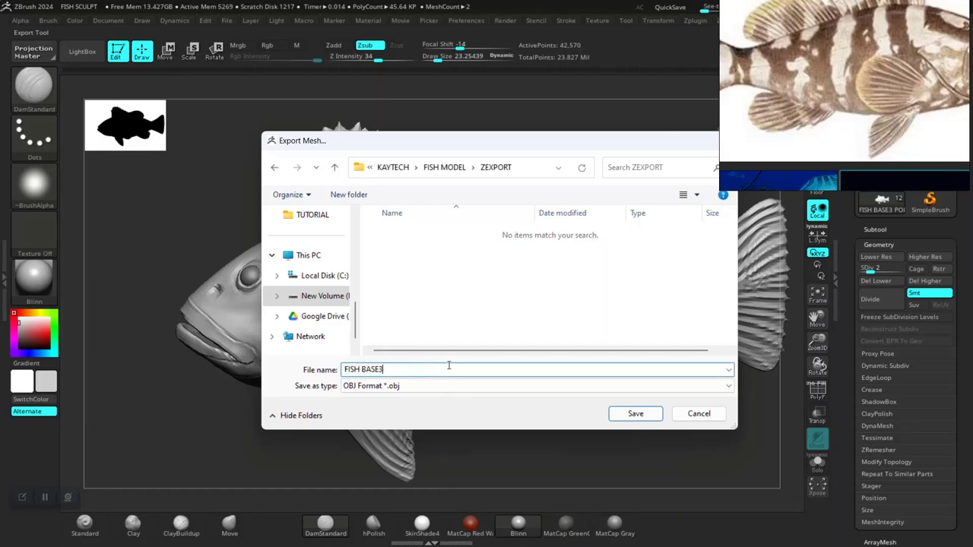
key("Return")
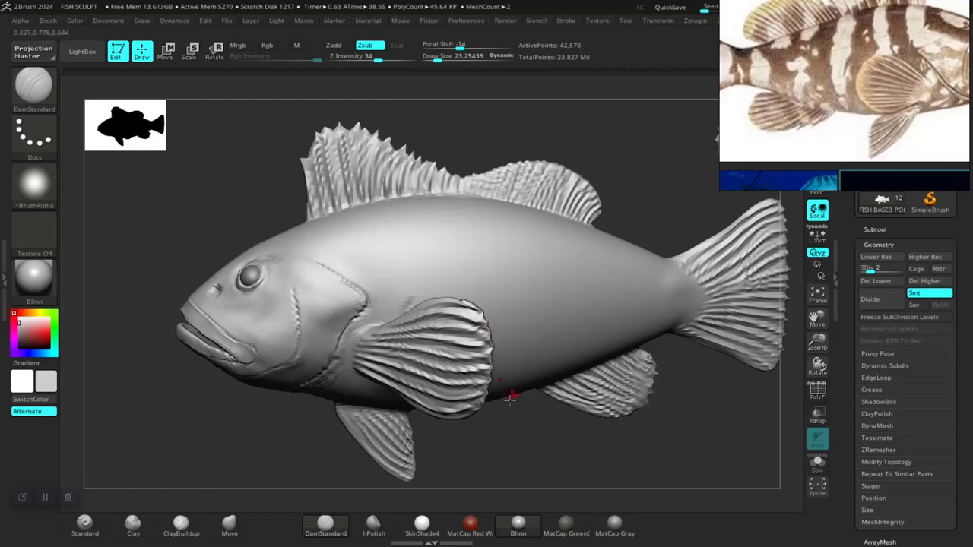
Launch Maya 2019 from the Start menu's recent apps into an empty scene, then switch windows
key("alt+Tab")
key("super")
left_click(320, 532)
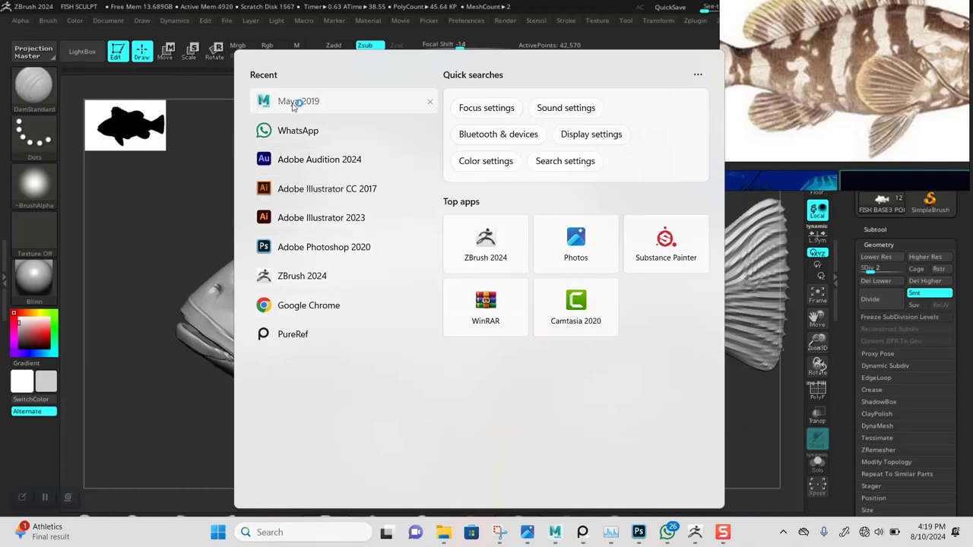
left_click(296, 102)
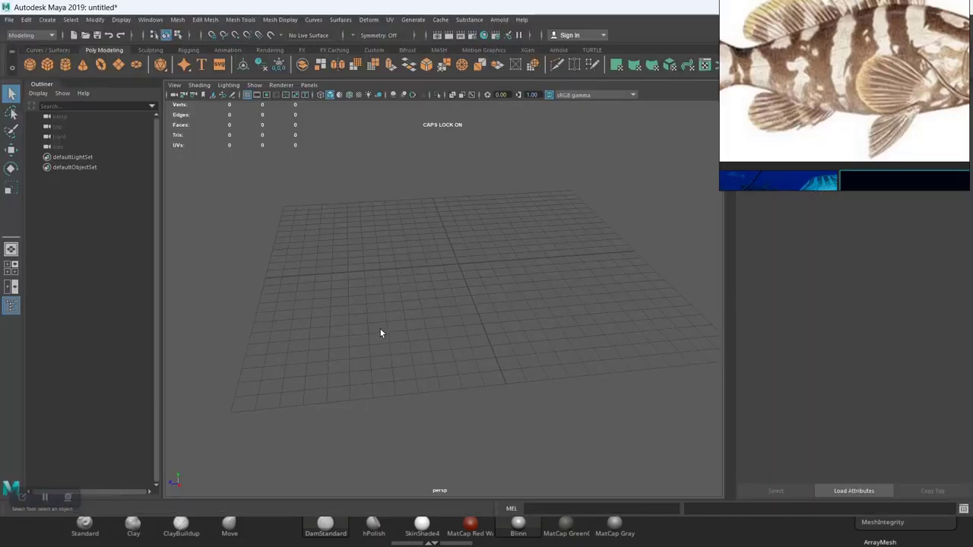
key("alt+Tab")
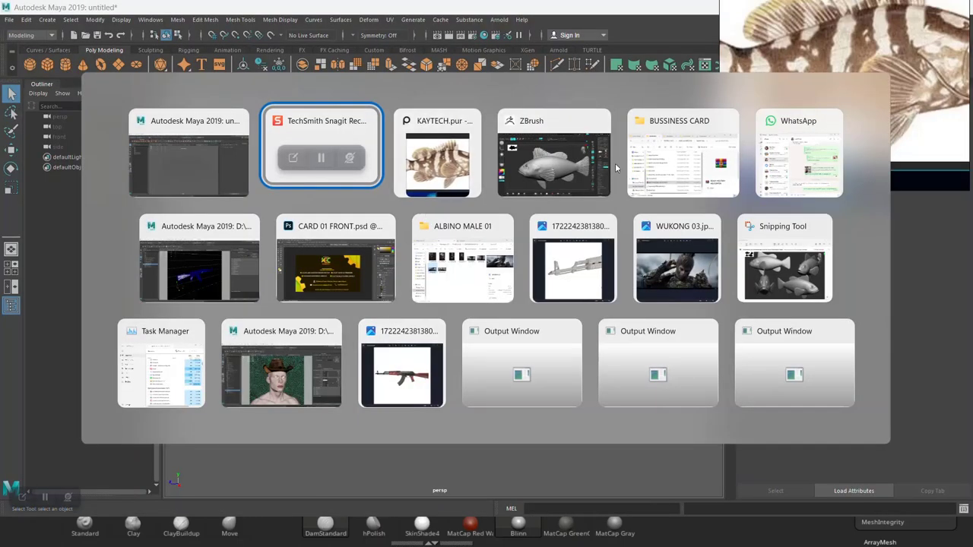
Drag FISH BASE.obj from File Explorer's FISH MODEL > ZEXPORT folder into the Maya viewport
left_click(673, 190)
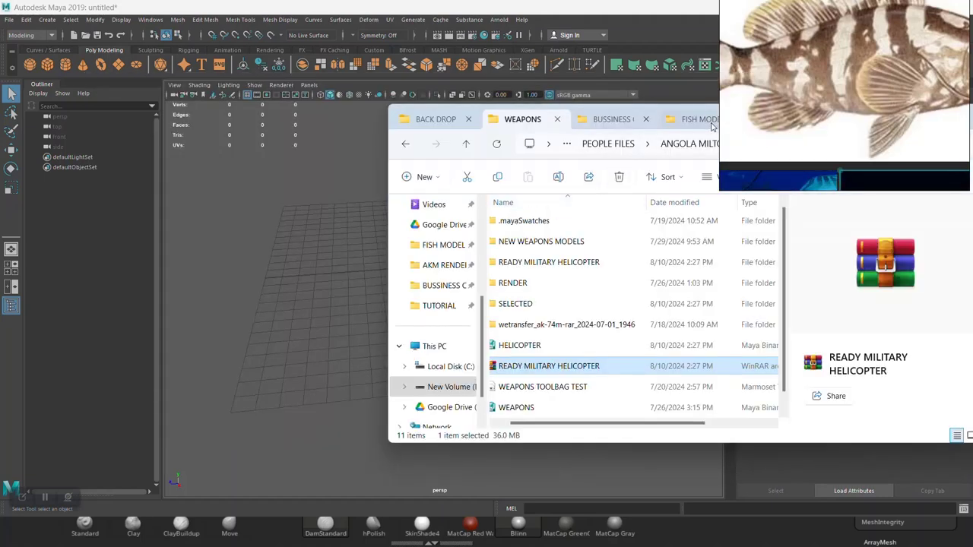
left_click(700, 120)
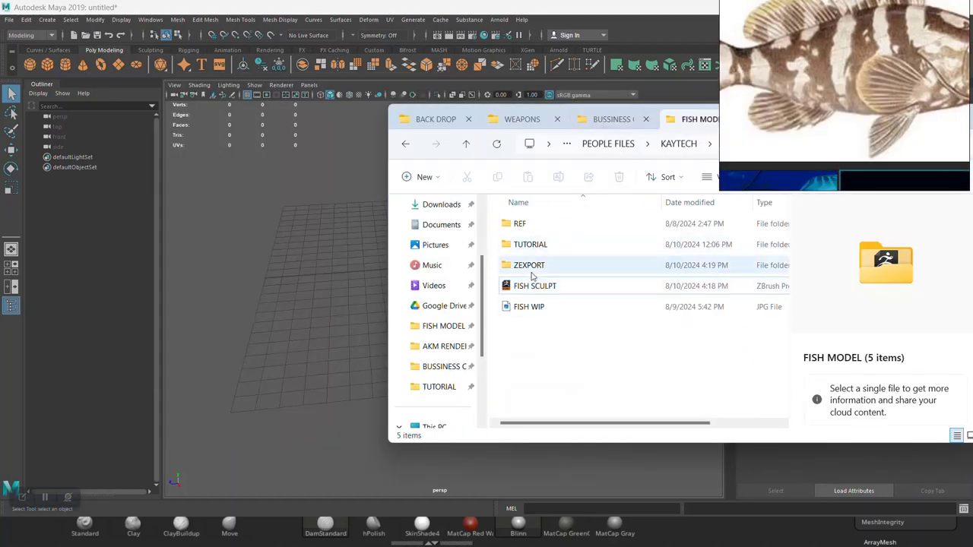
double_click(536, 266)
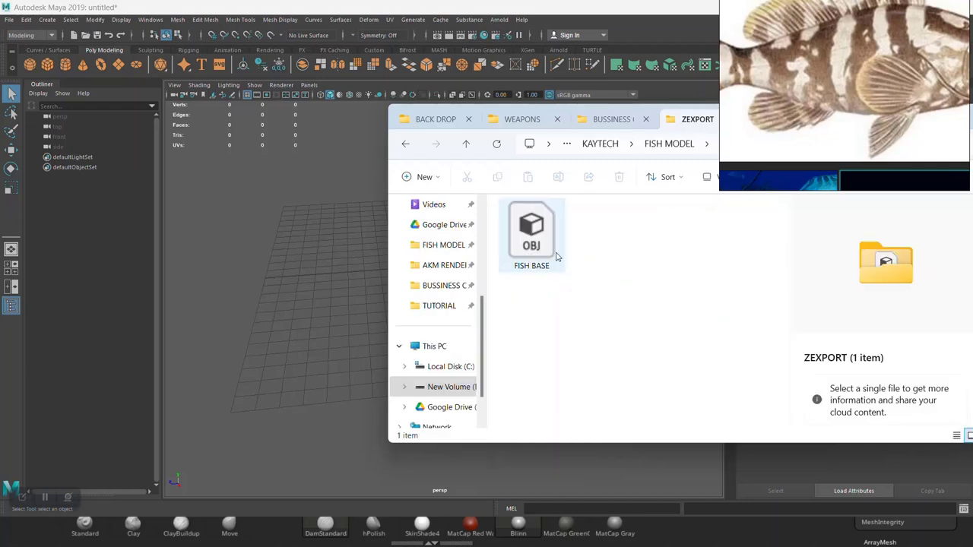
left_click(532, 247)
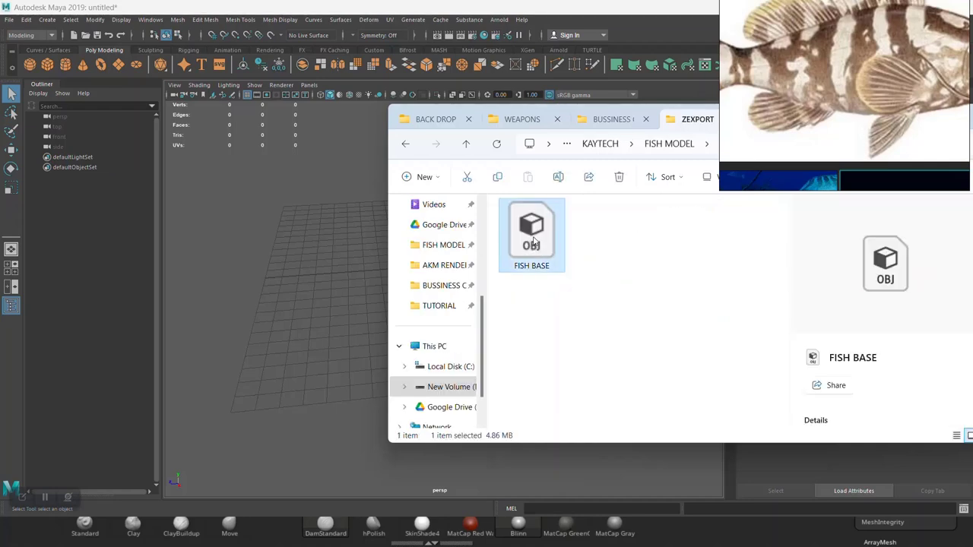
left_click_drag(535, 242, 321, 277)
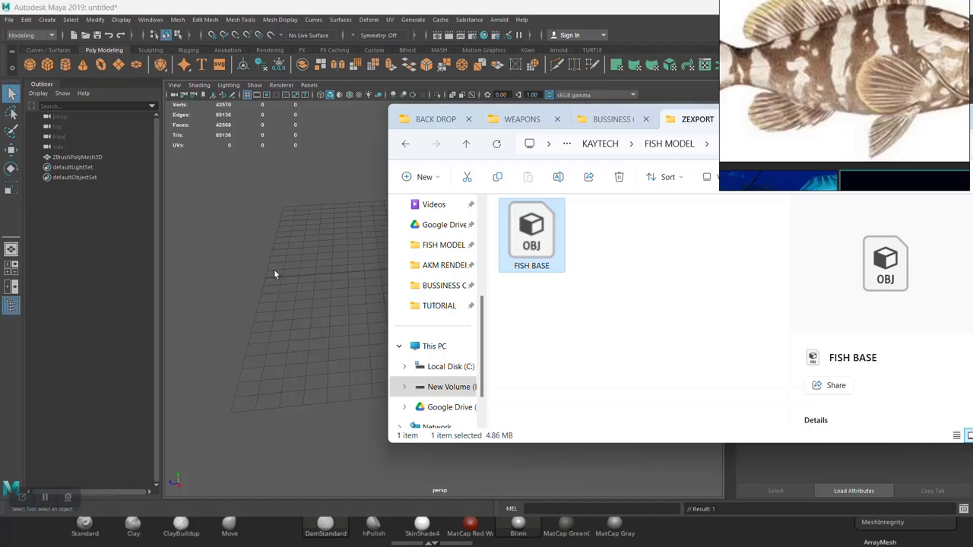
left_click(271, 272)
Zoom and orbit to inspect the imported fish's head up close, then view the whole fish
left_click_drag(408, 309, 424, 405)
left_click_drag(386, 289, 560, 315)
left_click_drag(560, 315, 425, 319)
left_click_drag(426, 319, 441, 251)
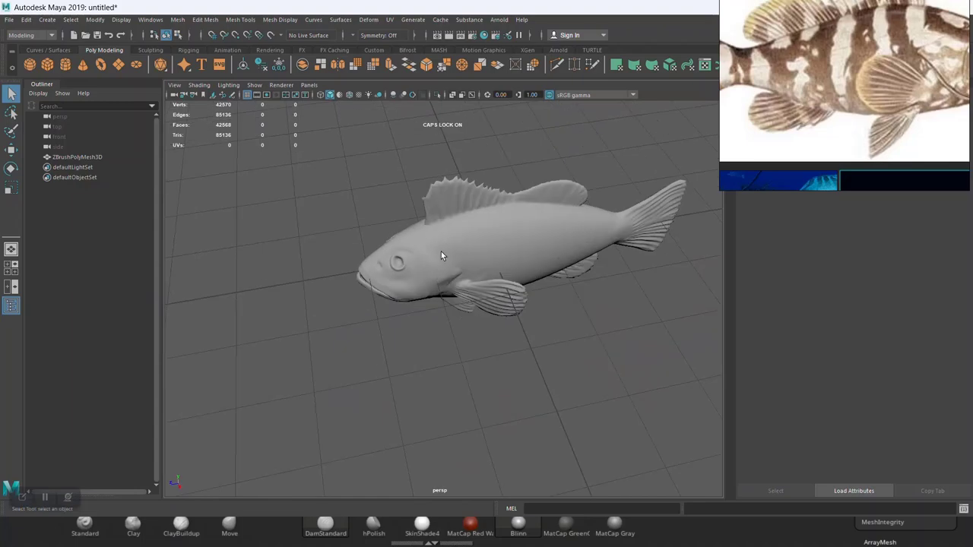
left_click(443, 253)
left_click_drag(443, 253, 371, 430)
left_click(371, 429)
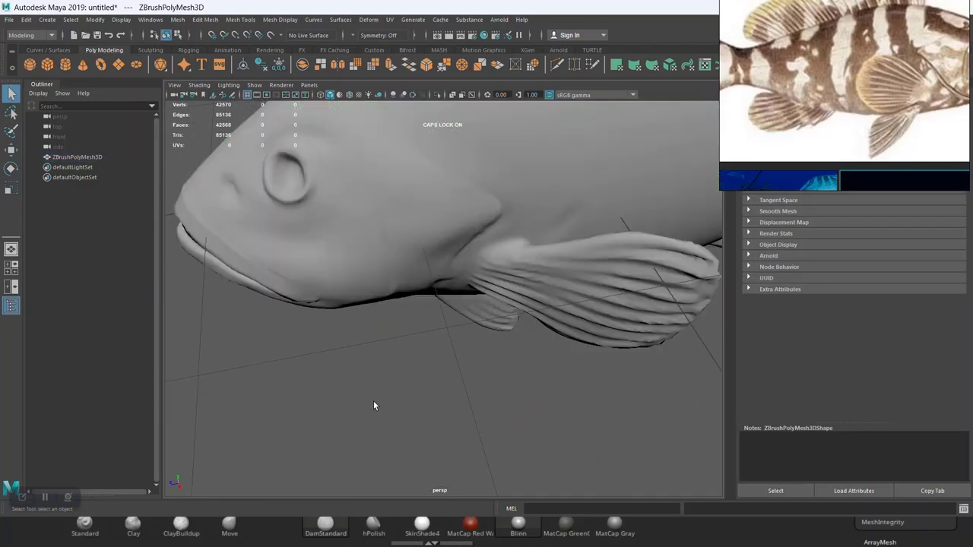
left_click_drag(341, 334, 499, 361)
left_click_drag(499, 360, 439, 318)
left_click_drag(439, 319, 437, 267)
left_click(437, 266)
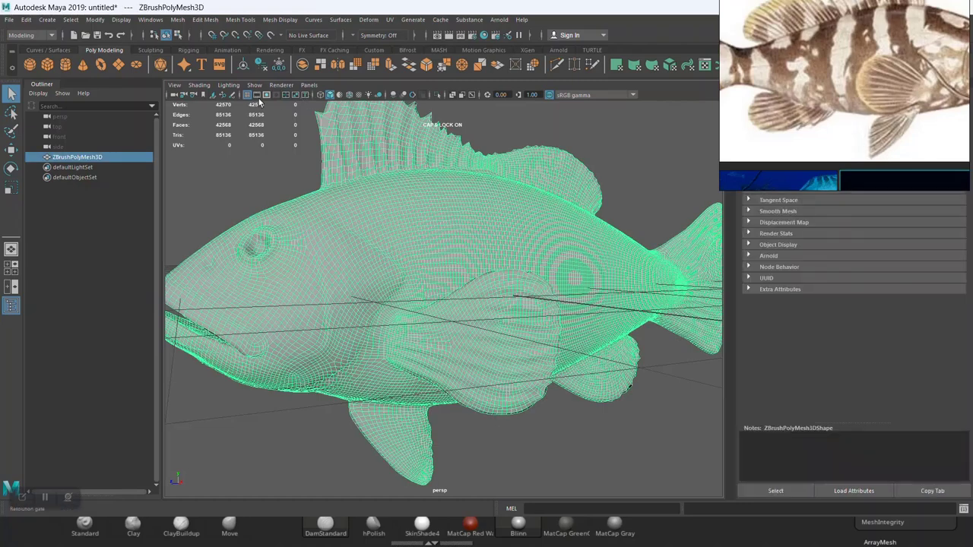
left_click_drag(342, 184, 256, 157)
left_click(253, 152)
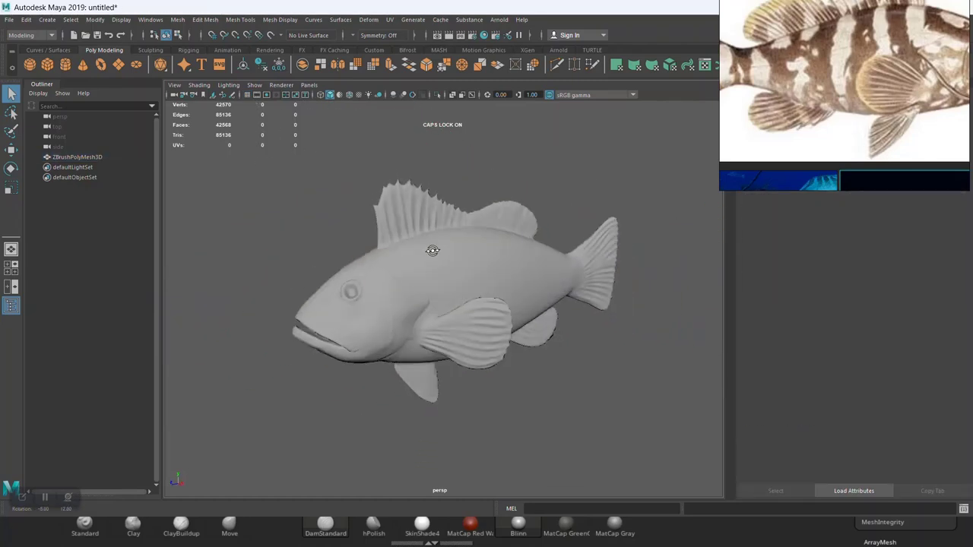
left_click_drag(523, 199, 506, 254)
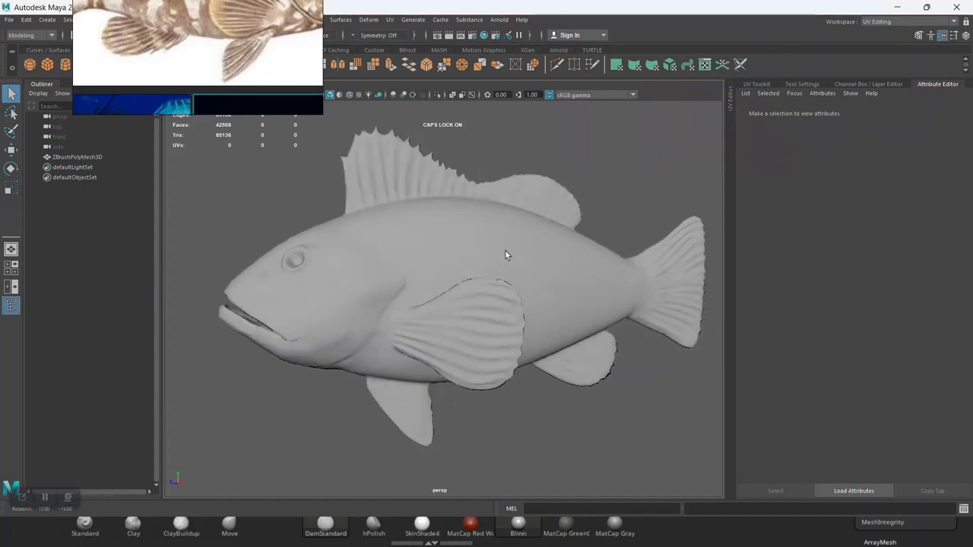
Select the fish, switch to the UV Editing workspace, and marquee-select all its faces in face mode
left_click(550, 243)
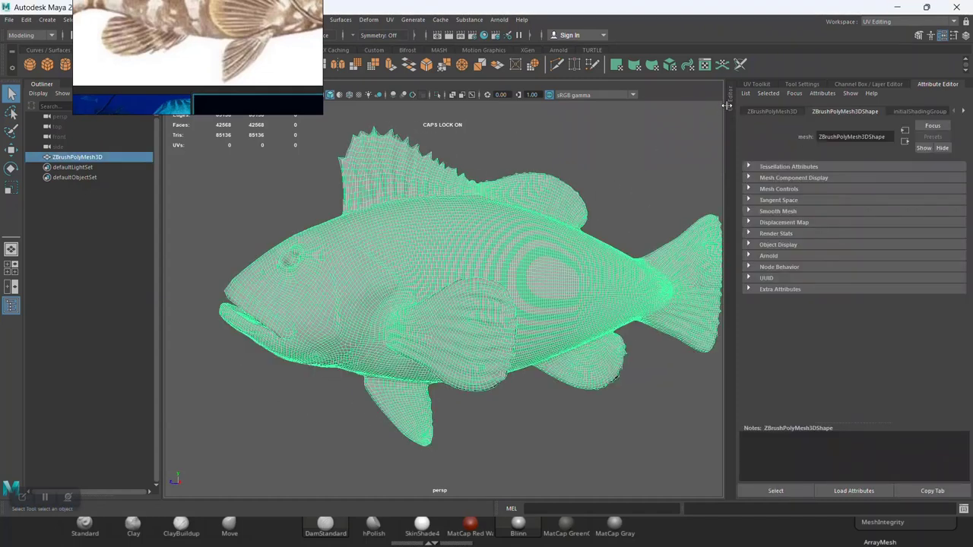
left_click(731, 103)
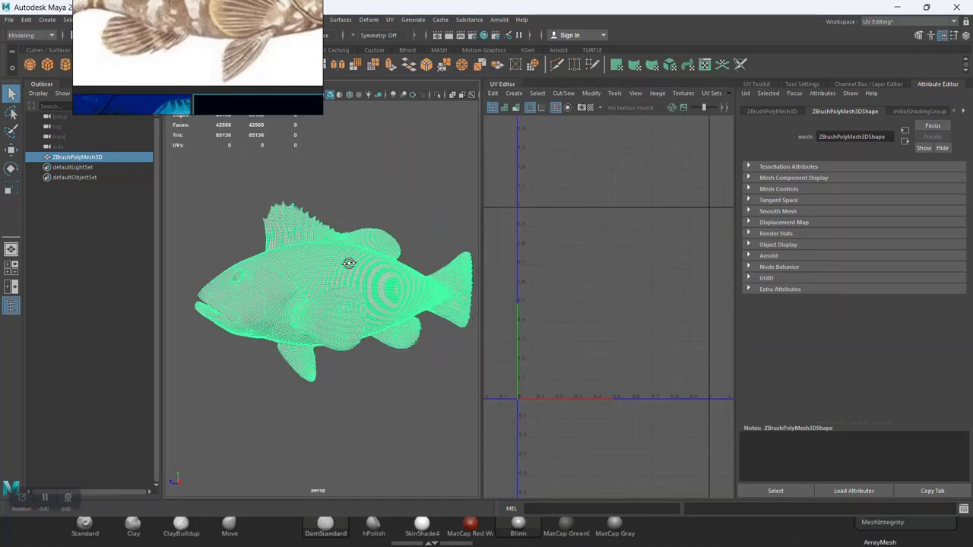
left_click_drag(343, 265, 437, 264)
scroll("up", 3)
scroll("up", 3)
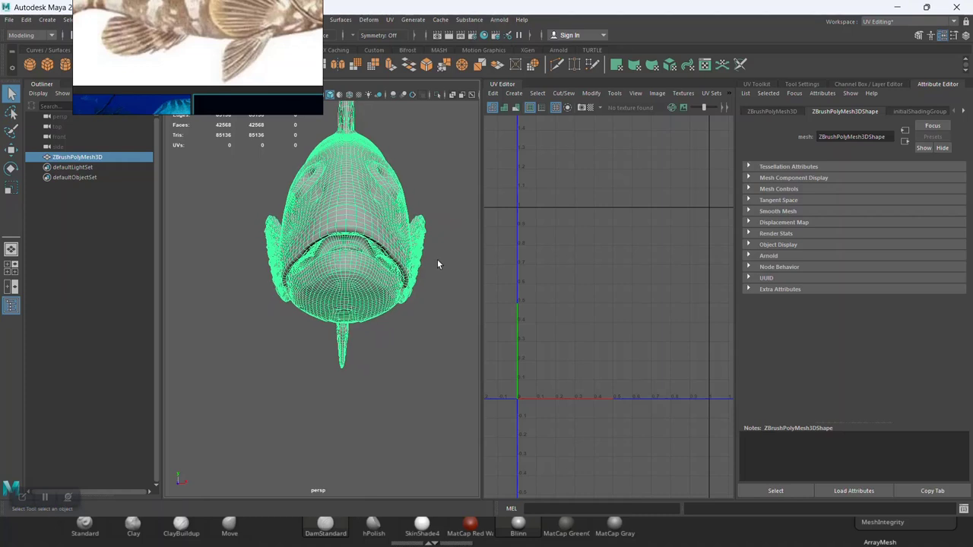
right_click(363, 242)
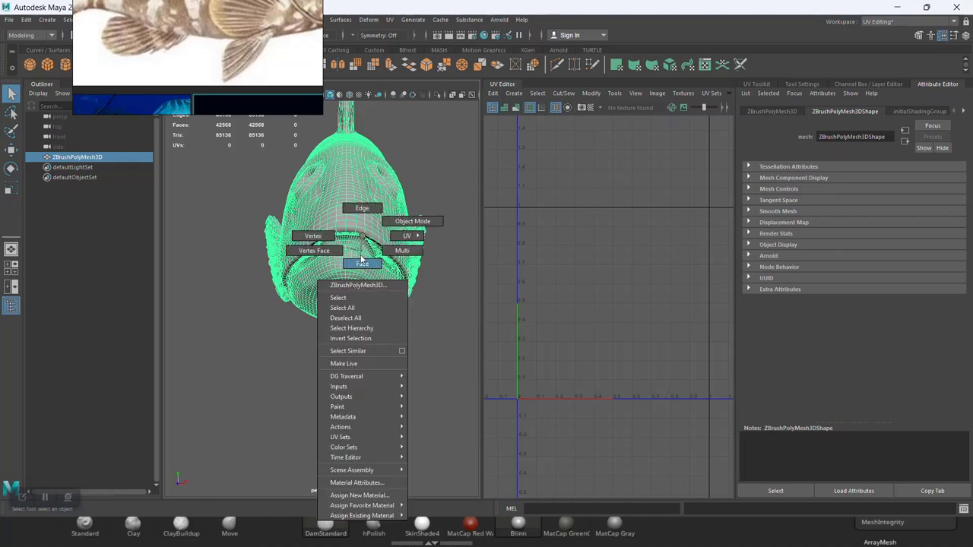
left_click(347, 256)
scroll("down", 3)
left_click_drag(254, 179, 384, 354)
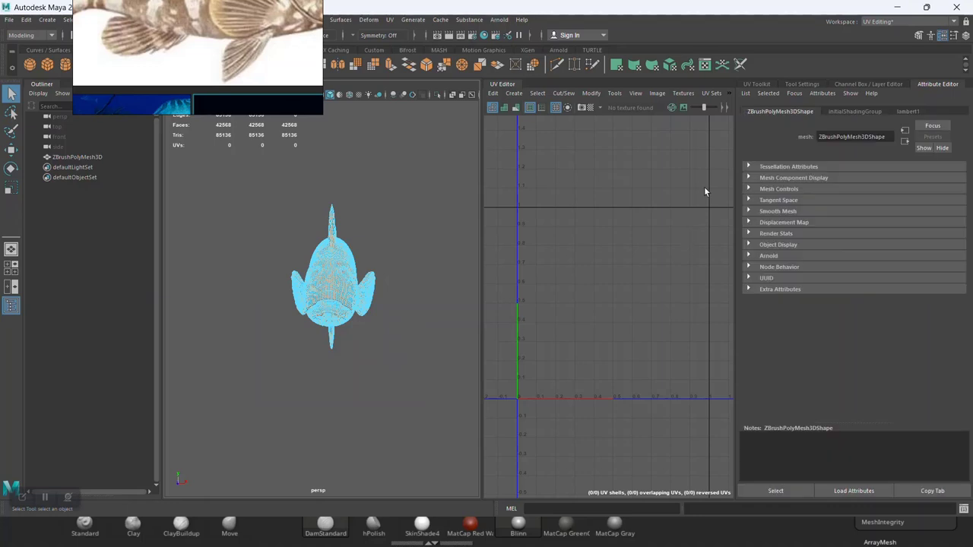
Show the UV Toolkit with its Transform, Create, Cut and Sew, Unfold and Arrange sections expanded
left_click(767, 82)
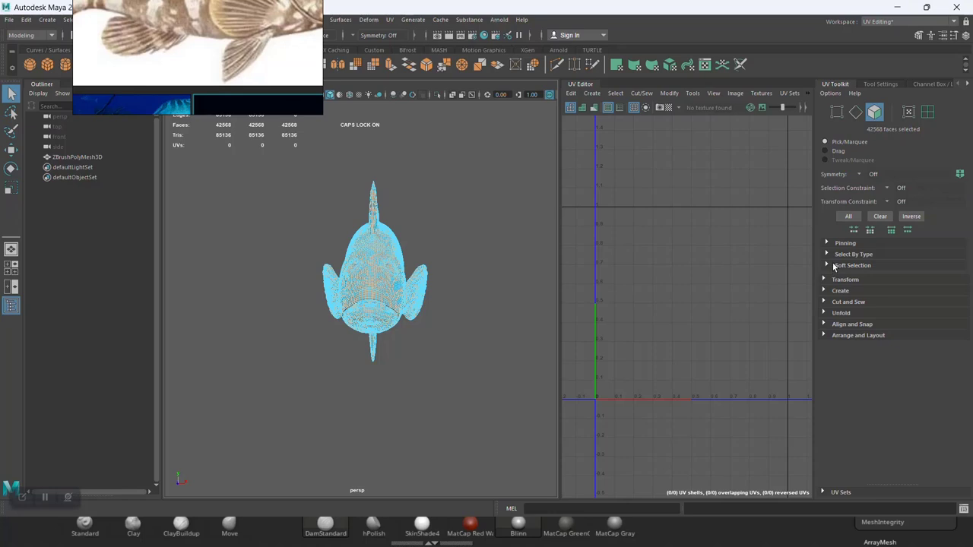
left_click(834, 280)
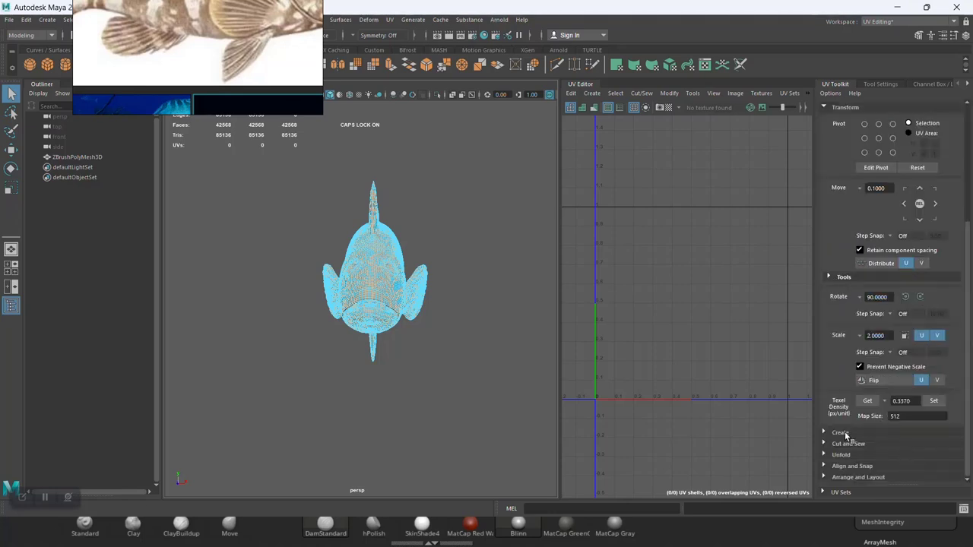
left_click(840, 432)
left_click(847, 444)
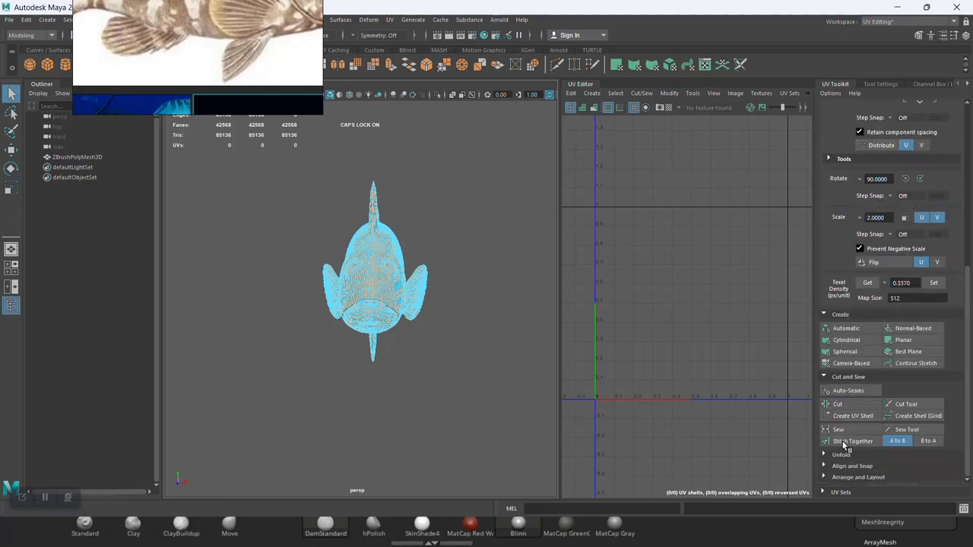
left_click(842, 456)
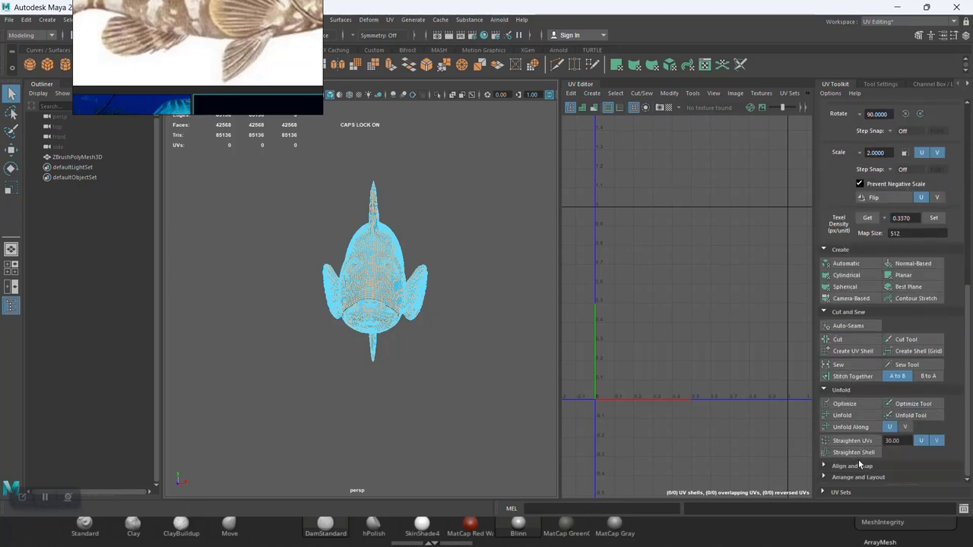
left_click(850, 474)
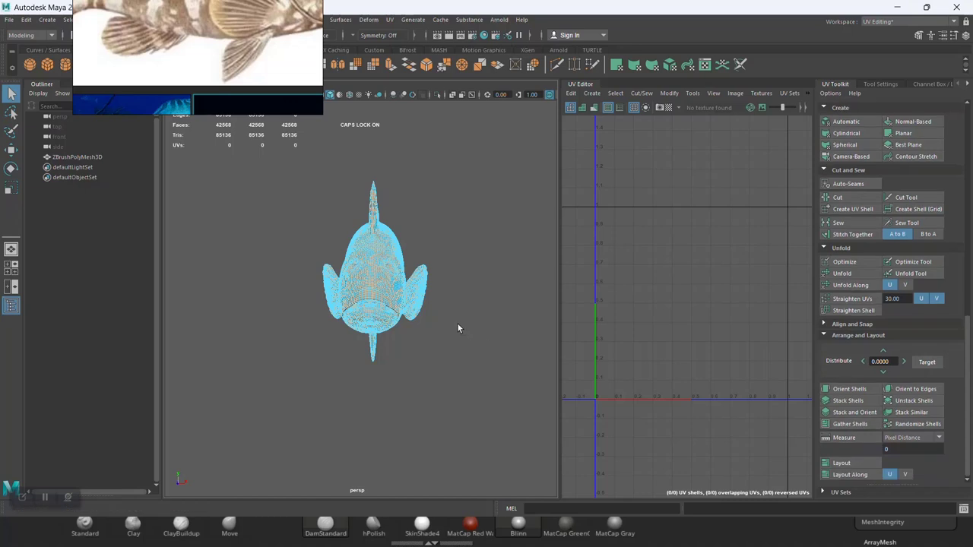
Apply a Camera-Based UV projection to the fish, then return to Object Mode
left_click(854, 187)
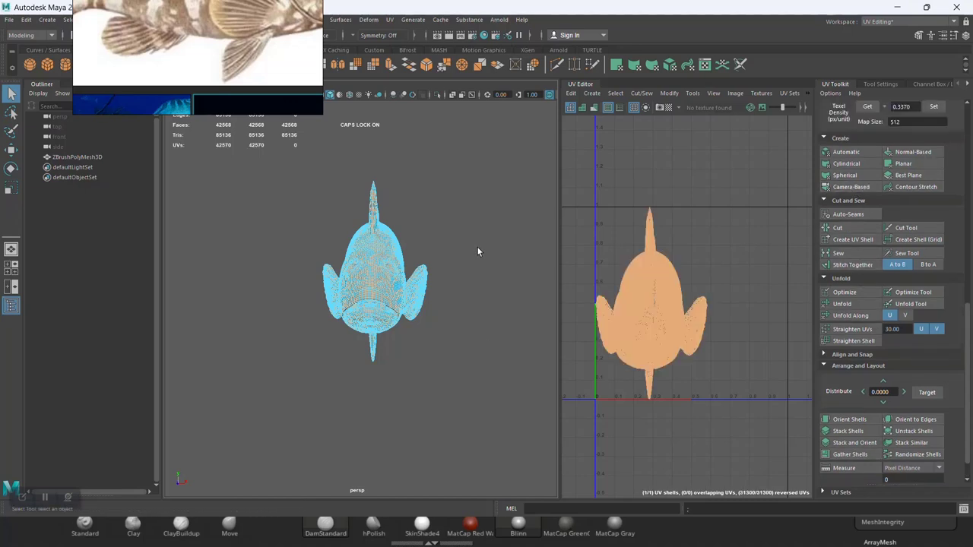
left_click(423, 260)
scroll("up", 3)
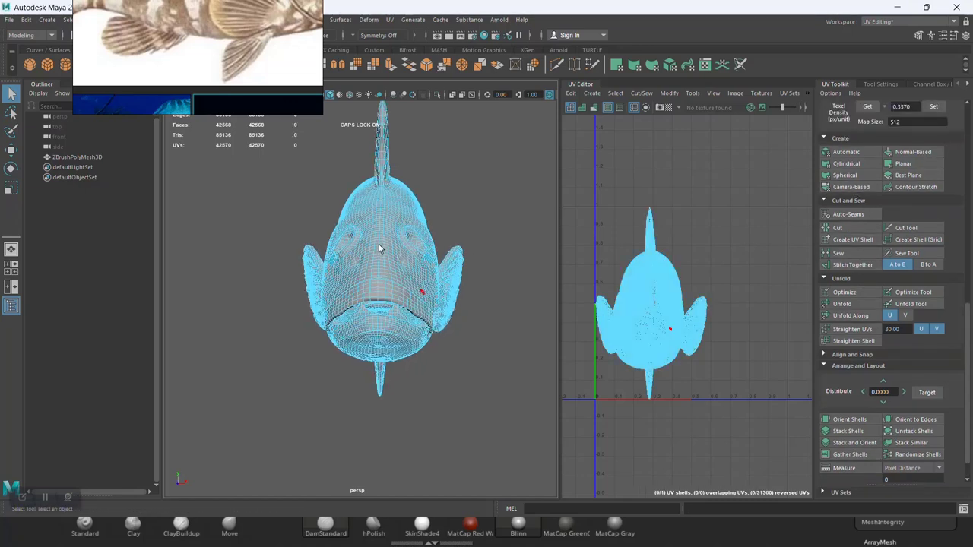
left_click_drag(380, 249, 384, 511)
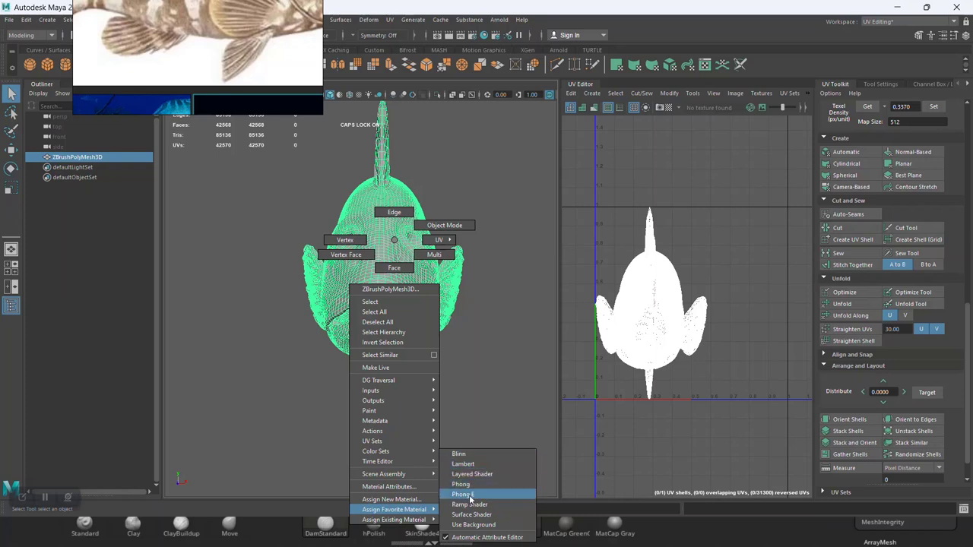
Assign a new Blinn material to the fish and check the blinn1 settings
left_click(460, 453)
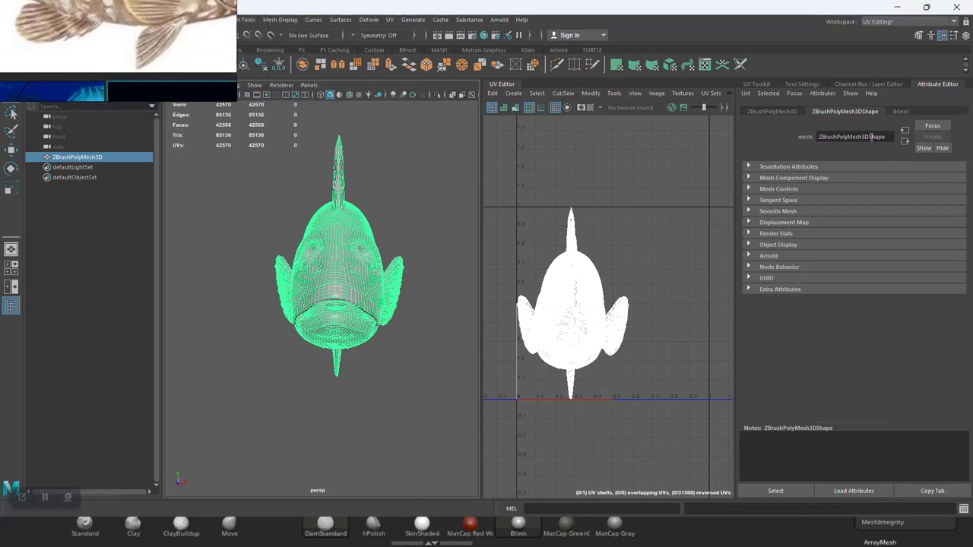
left_click(900, 112)
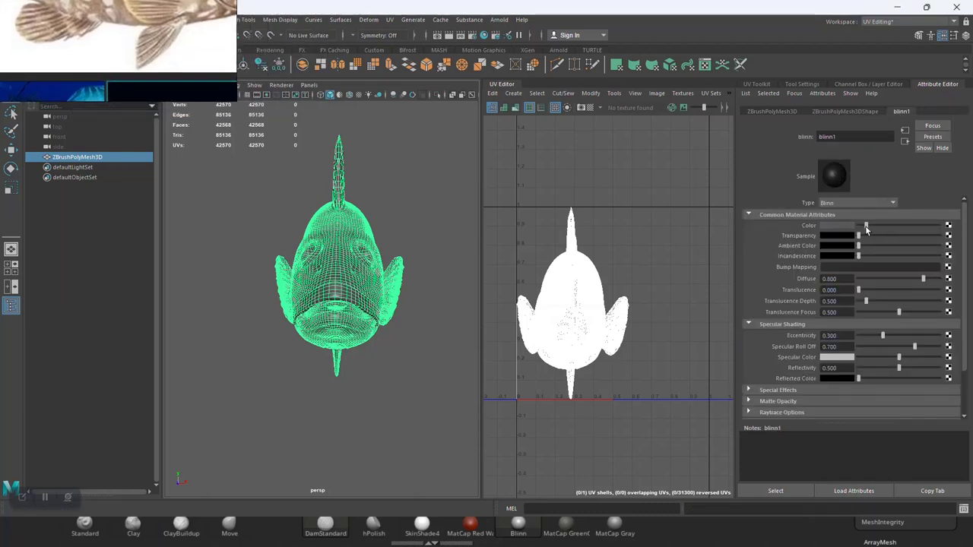
left_click(445, 211)
scroll("up", 3)
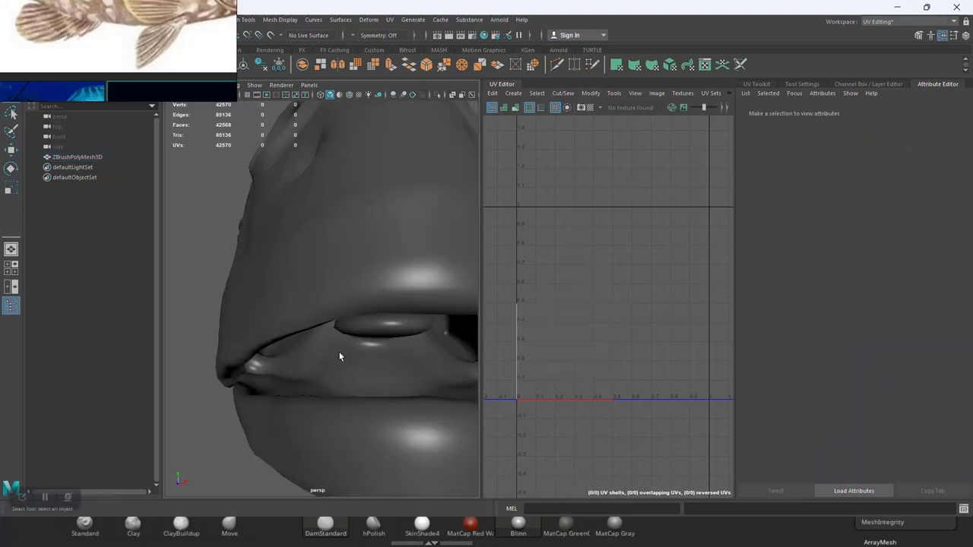
scroll("down", 3)
Reselect the fish mesh and switch it to edge component mode, closing in on the mouth
left_click_drag(306, 297, 332, 306)
scroll("up", 3)
scroll("up", 3)
scroll("up", 3)
scroll("down", 3)
scroll("up", 3)
left_click_drag(332, 307, 323, 311)
left_click(339, 297)
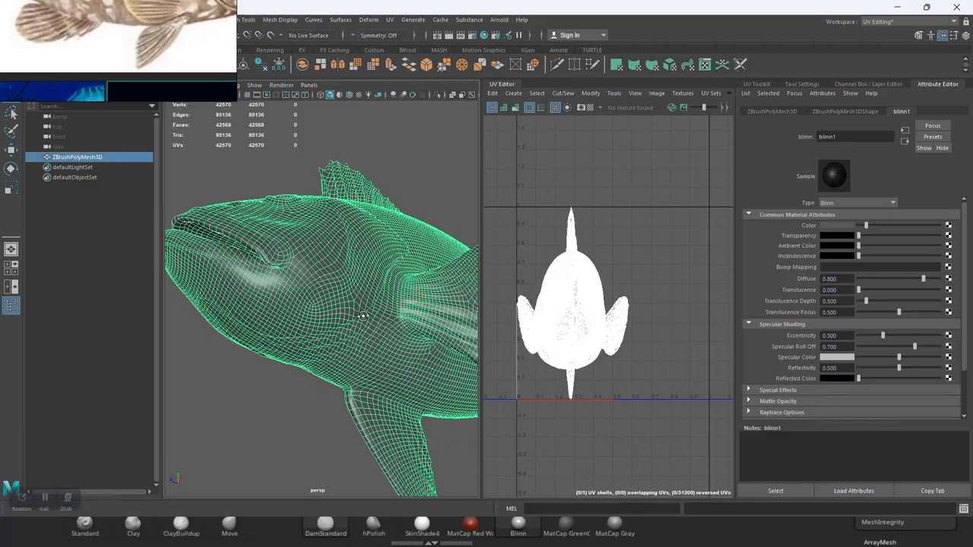
left_click_drag(339, 297, 352, 277)
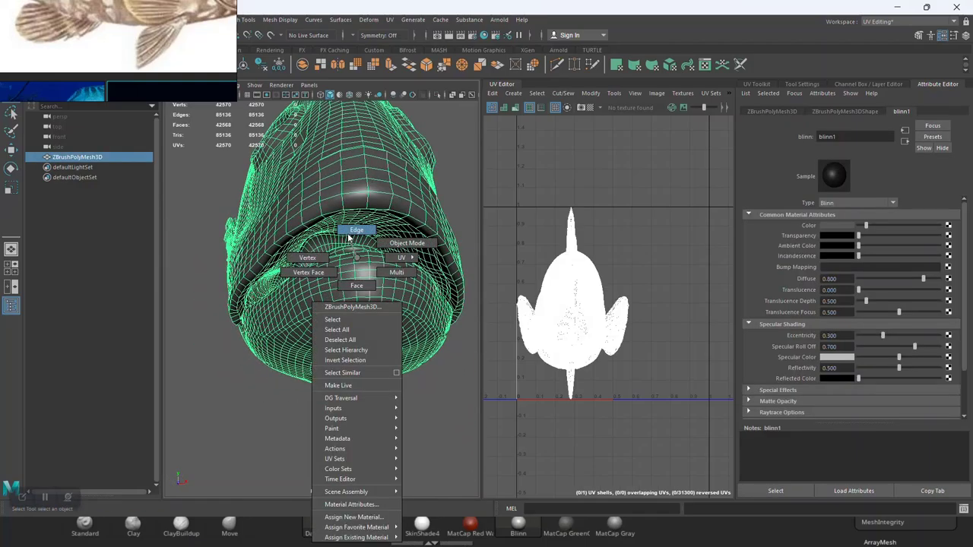
left_click_drag(349, 238, 354, 230)
left_click_drag(354, 230, 331, 275)
Reframe on the lip fold and select an edge loop inside the mouth in edge mode
scroll("up", 3)
left_click_drag(299, 361, 295, 311)
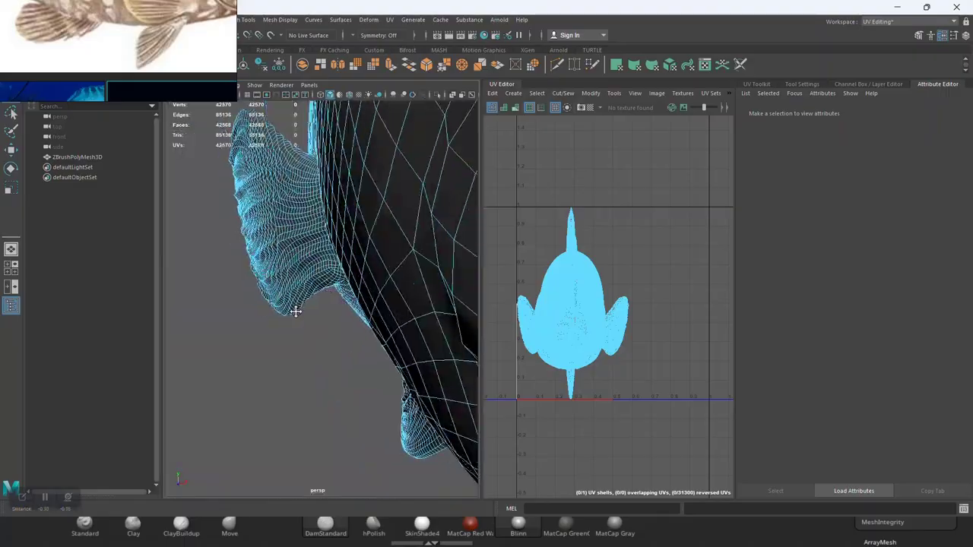
scroll("up", 3)
scroll("up", 3)
scroll("up", 3)
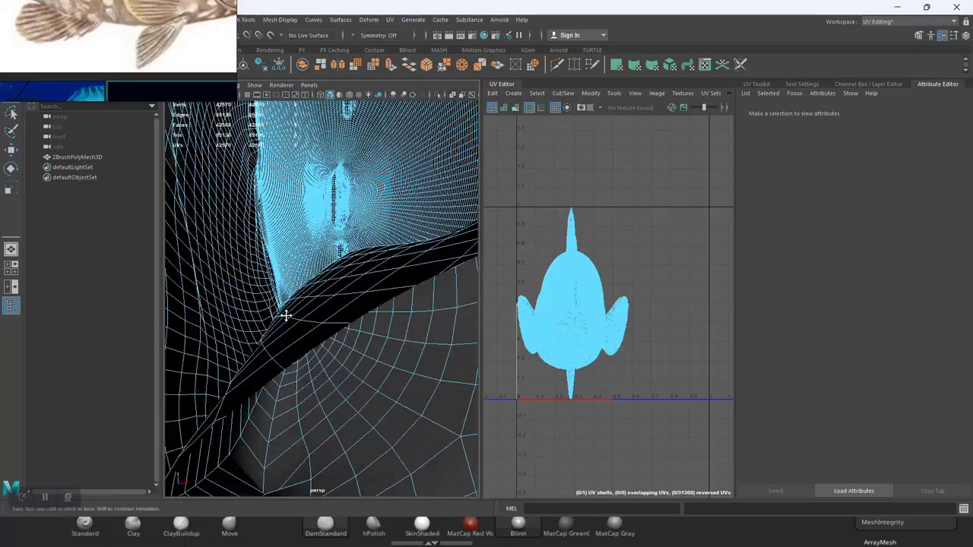
scroll("up", 3)
scroll("up", 3)
scroll("up", 3)
scroll("up", 3)
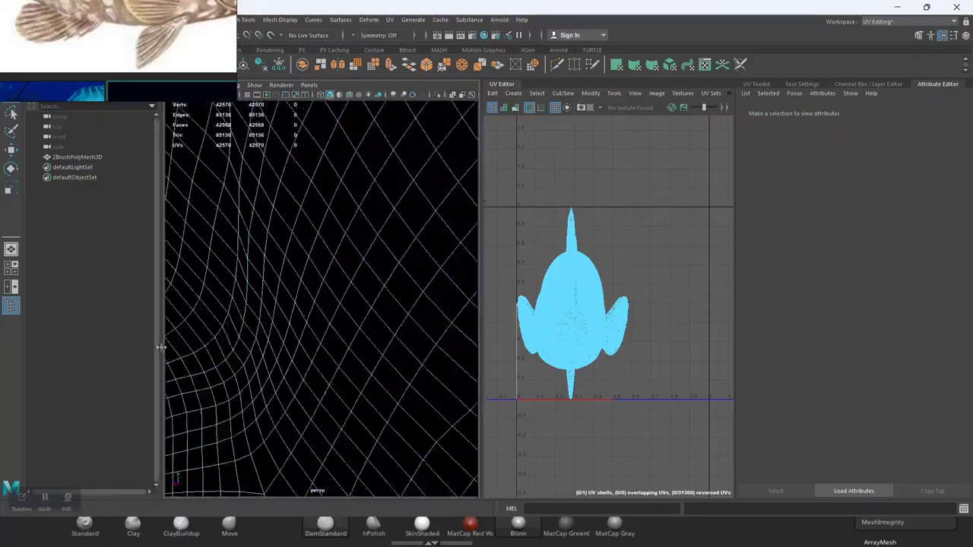
scroll("down", 3)
left_click_drag(237, 346, 303, 302)
left_click_drag(303, 301, 311, 310)
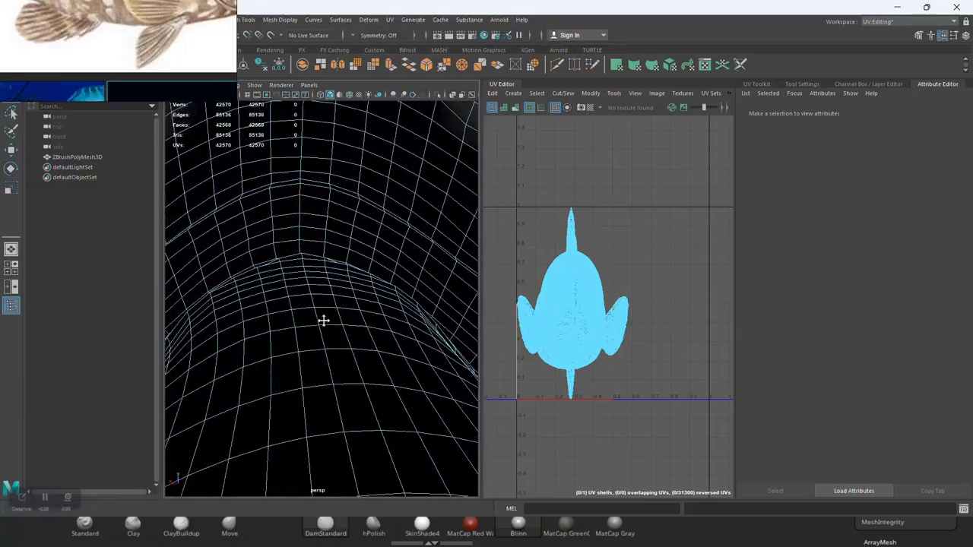
right_click(319, 305)
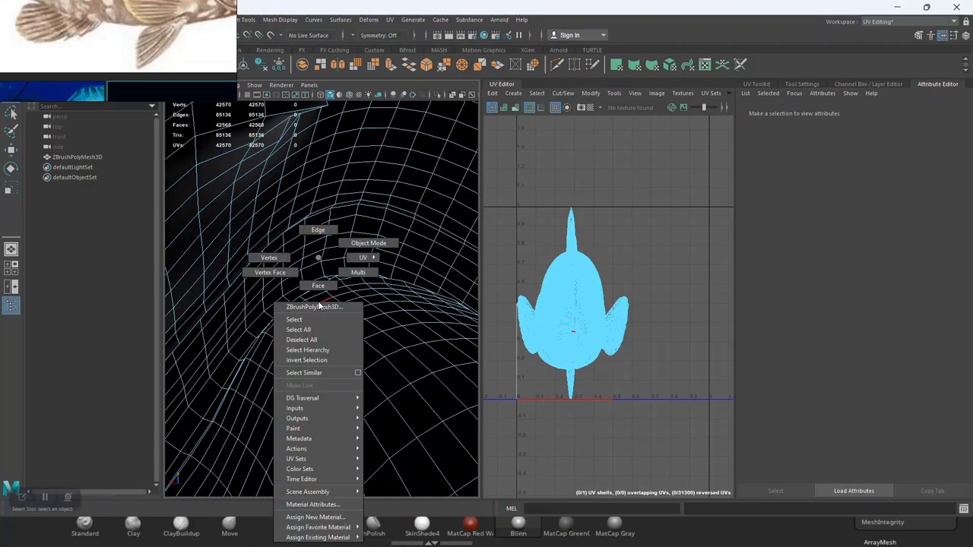
left_click(316, 232)
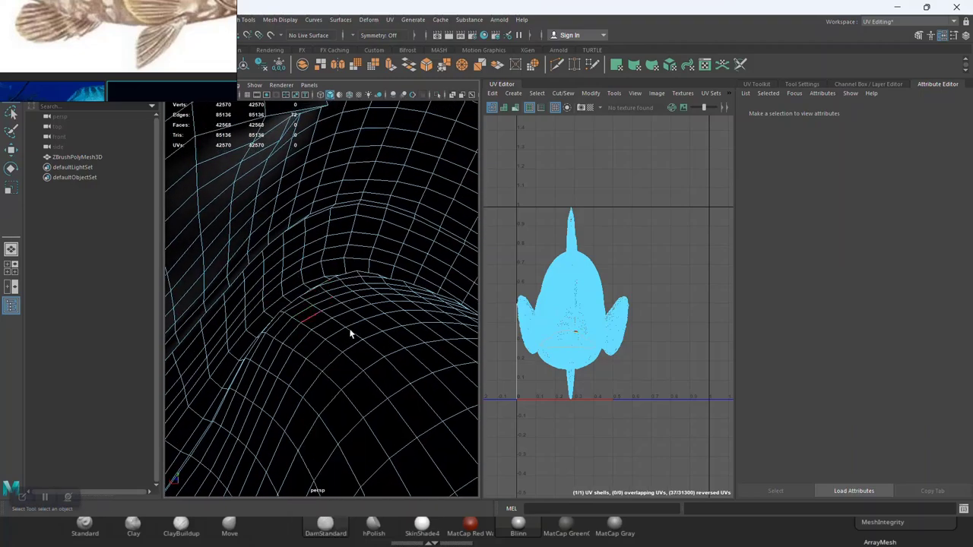
left_click(350, 333)
Review the mouth edge loop from below and bring up the UV Toolkit cut and sew tools
scroll("down", 3)
left_click_drag(326, 262, 342, 290)
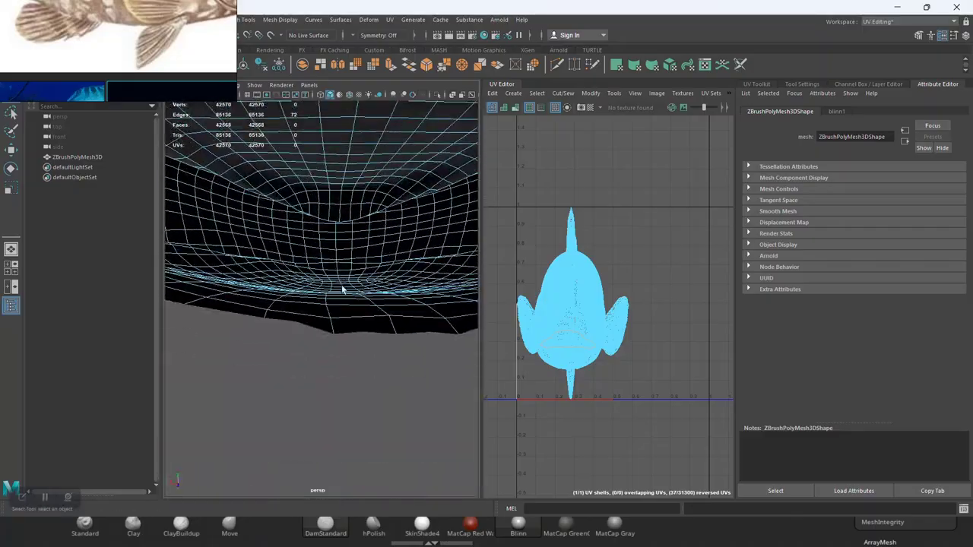
left_click_drag(342, 290, 336, 264)
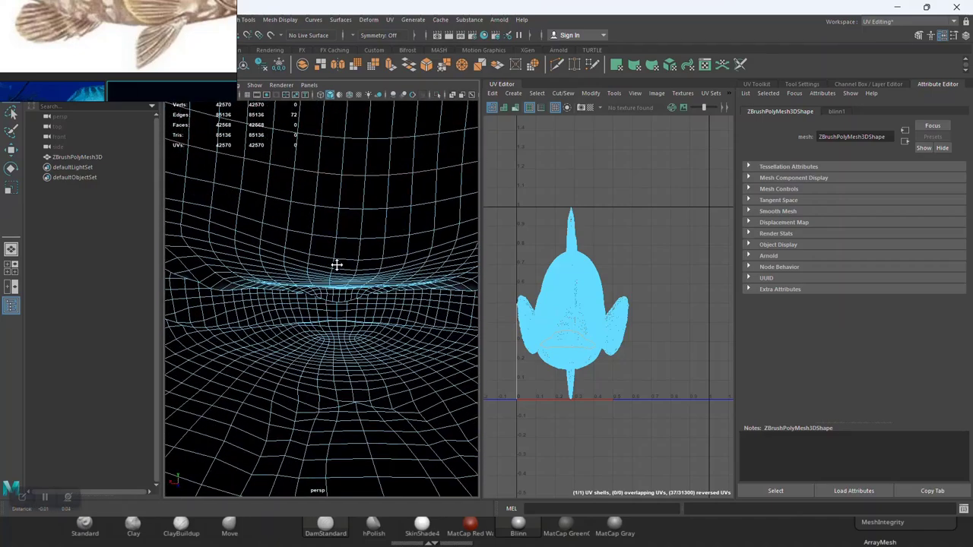
left_click_drag(335, 261, 304, 310)
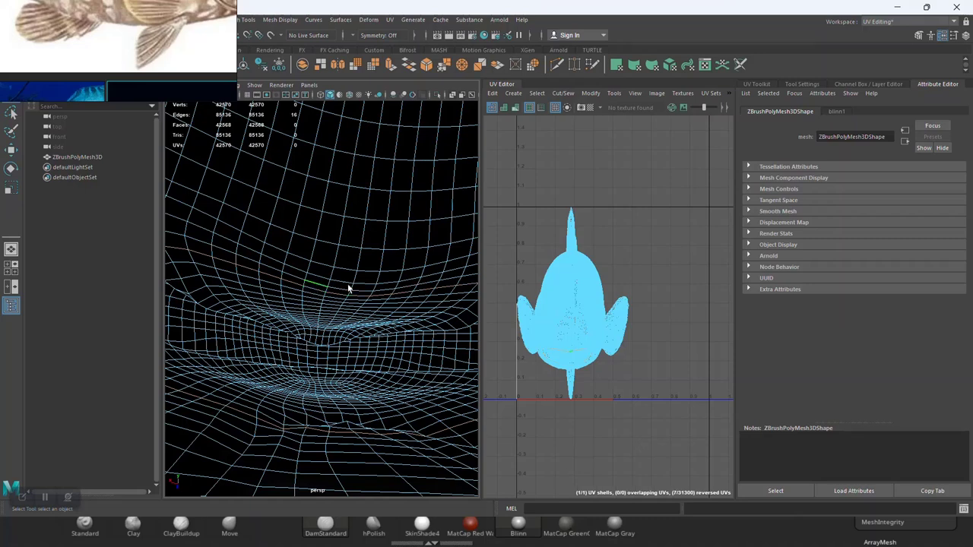
left_click(757, 83)
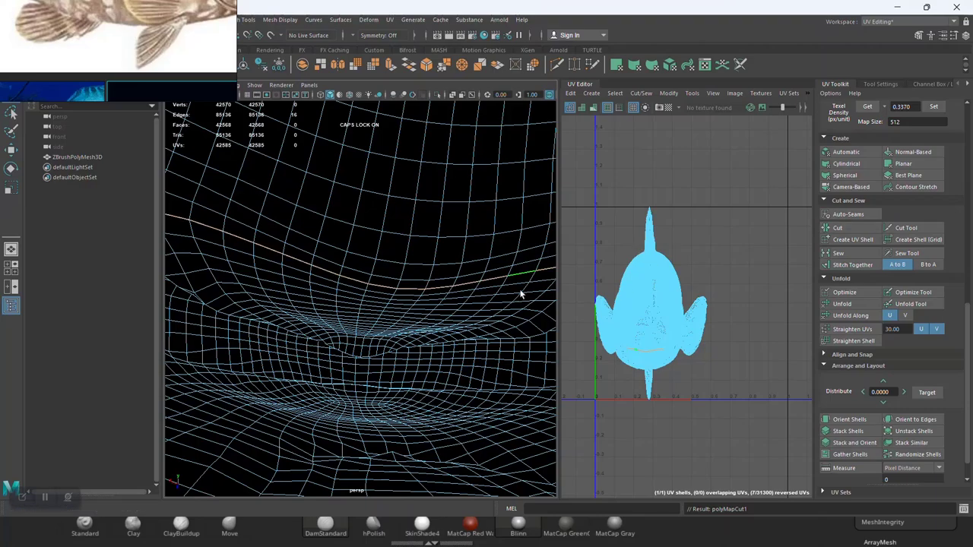
Turn on Object X symmetry while viewing the fish's head from the side
left_click_drag(397, 278, 463, 275)
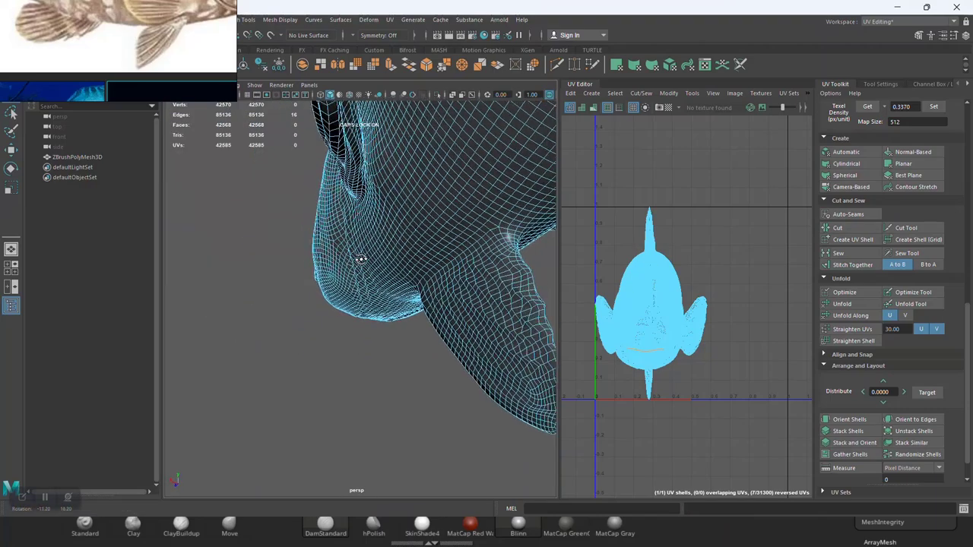
scroll("up", 3)
scroll("up", 3)
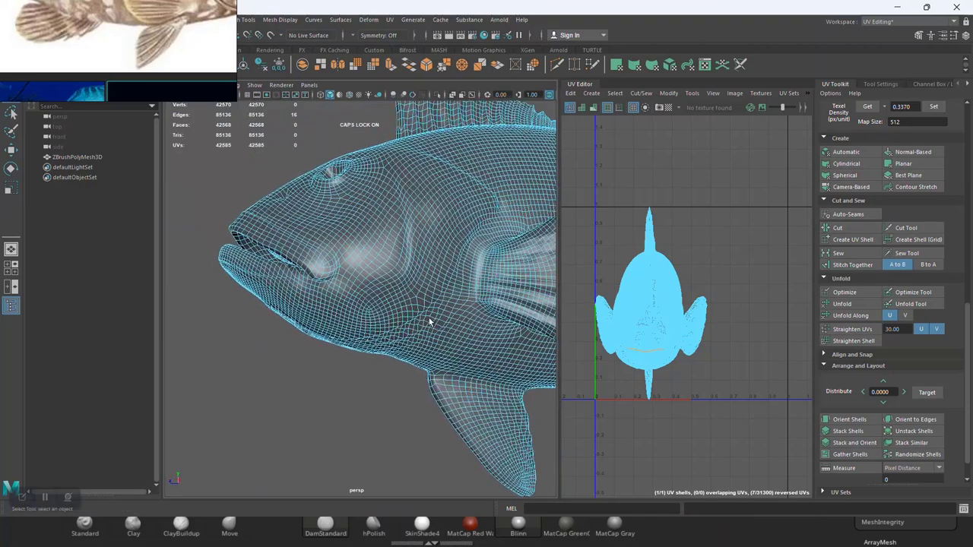
scroll("up", 3)
left_click_drag(378, 293, 381, 295)
scroll("up", 3)
scroll("up", 3)
scroll("up", 3)
scroll("up", 3)
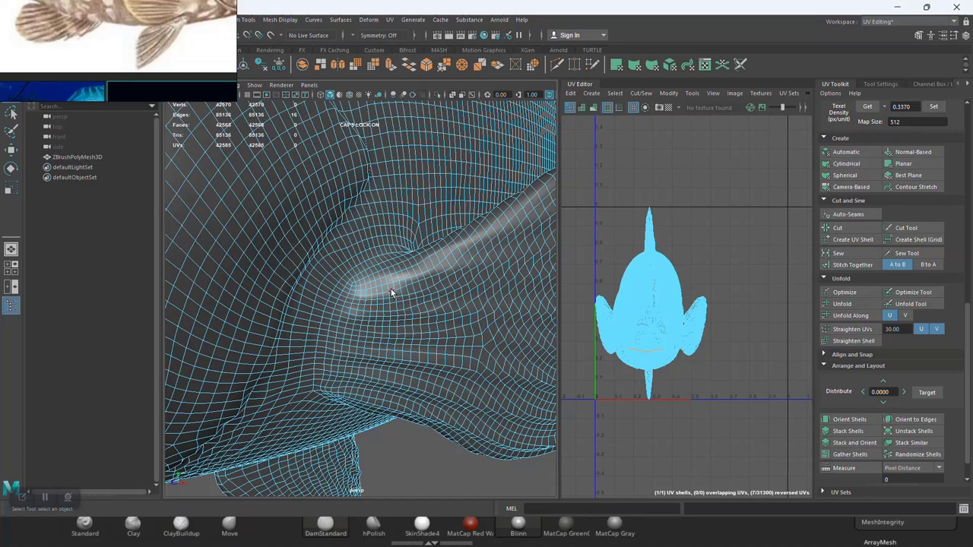
scroll("up", 3)
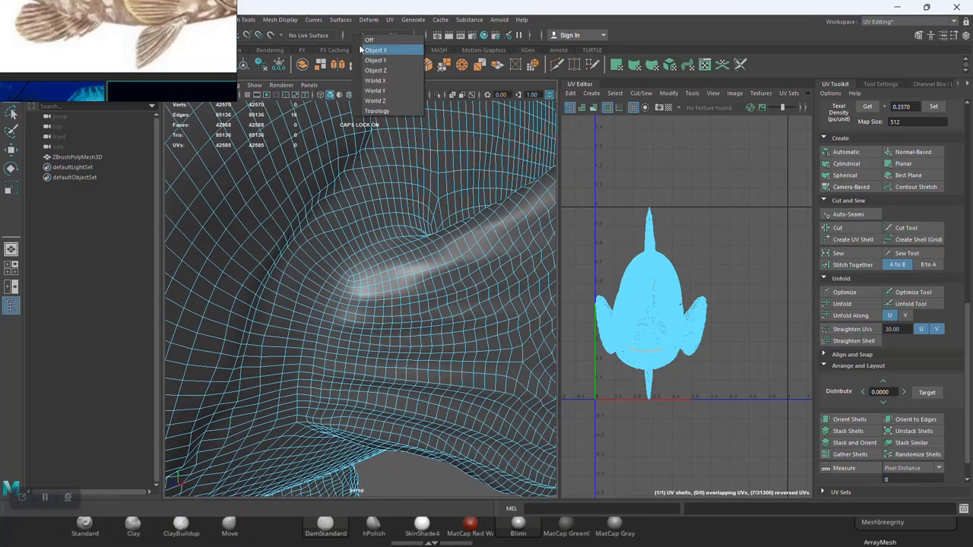
left_click(362, 49)
Switch to edge mode and select the edge loop around the pectoral fin base
key("f")
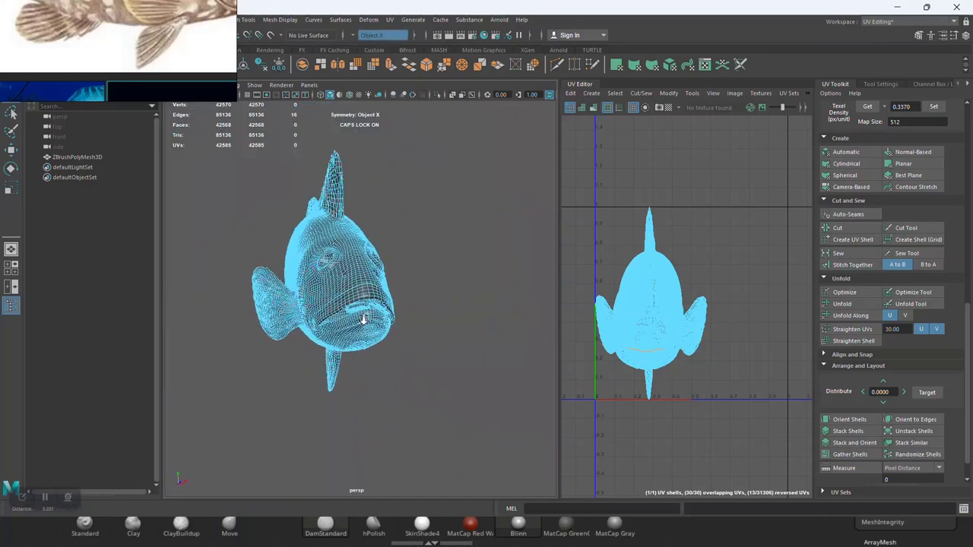
left_click_drag(364, 320, 299, 321)
scroll("up", 3)
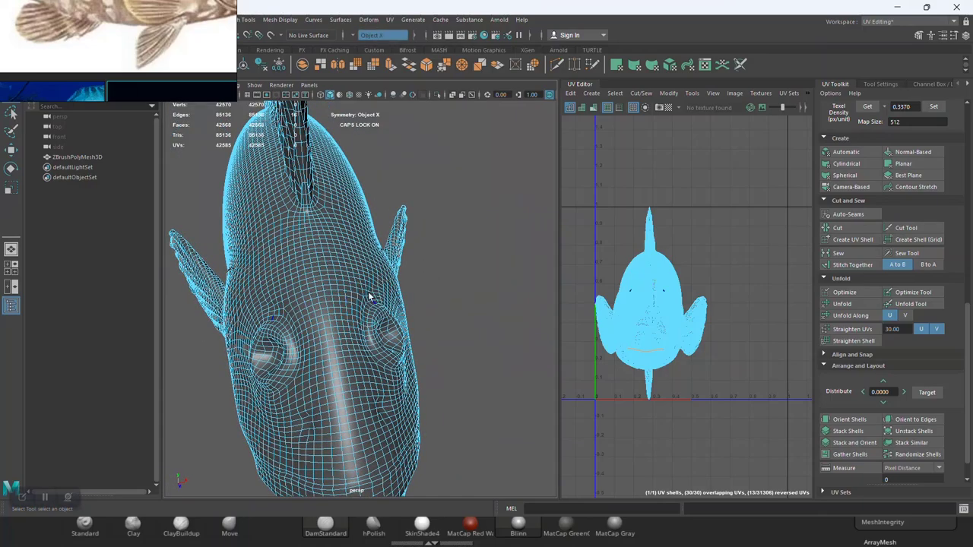
left_click_drag(320, 281, 366, 258)
scroll("up", 3)
scroll("up", 3)
scroll("up", 3)
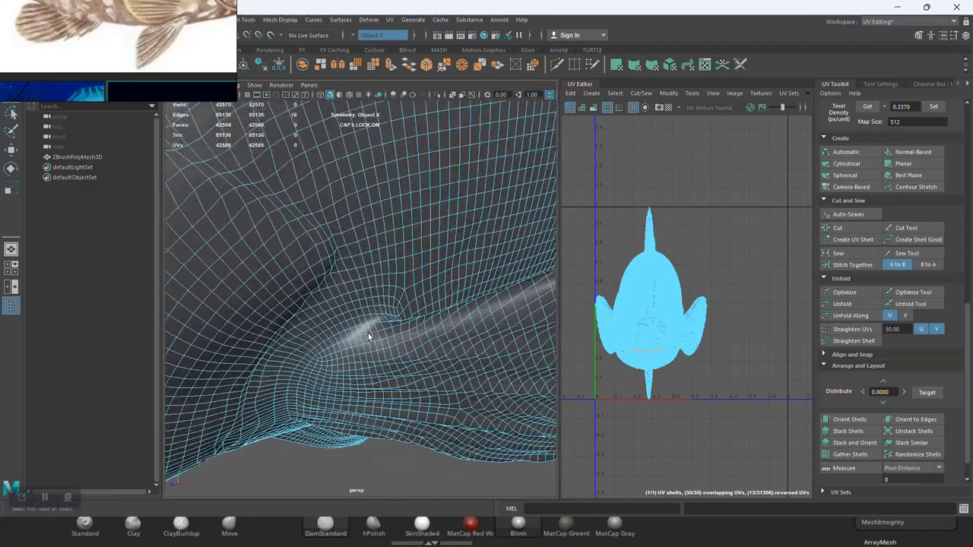
left_click_drag(366, 259, 358, 241)
left_click_drag(358, 242, 345, 328)
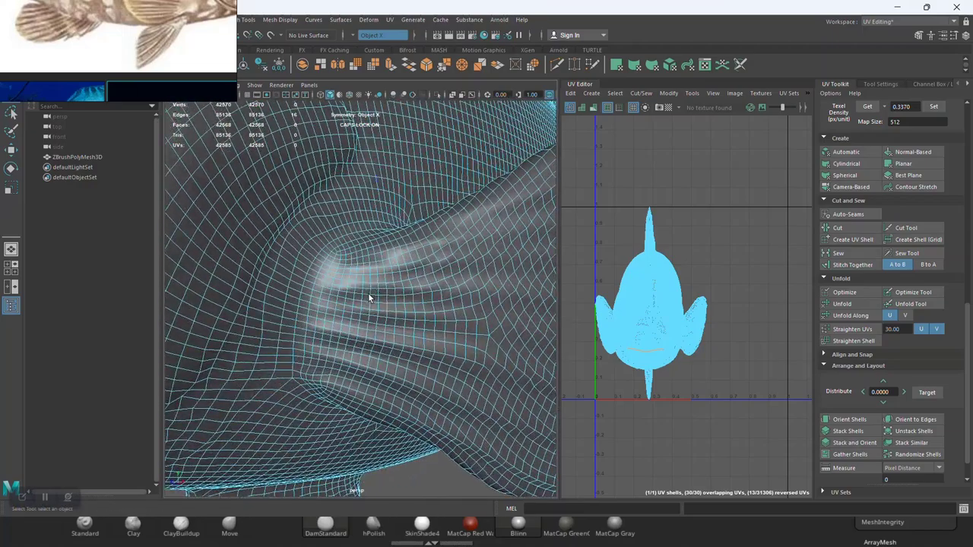
left_click_drag(345, 328, 366, 303)
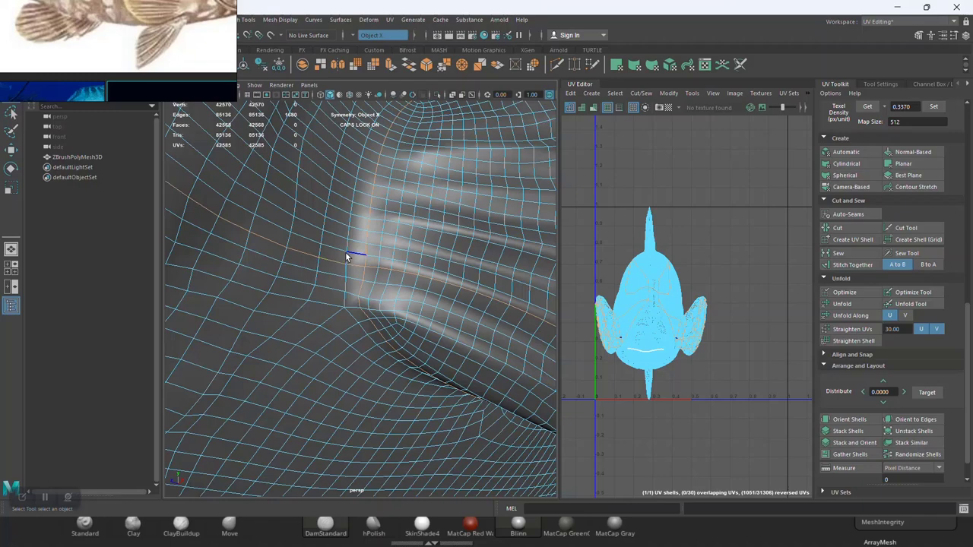
double_click(347, 247)
Inspect the pectoral fin junction closely from several angles
left_click_drag(434, 319, 352, 330)
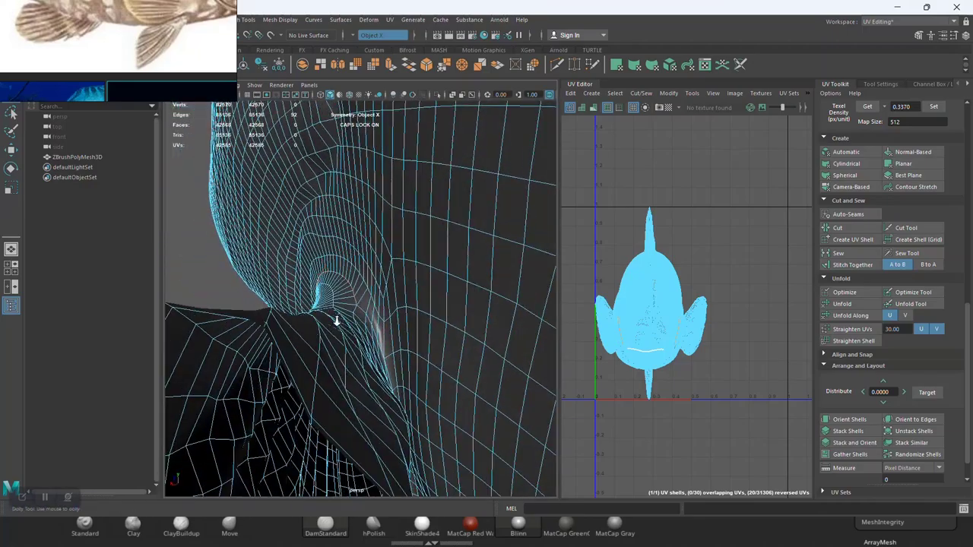
left_click_drag(336, 320, 349, 332)
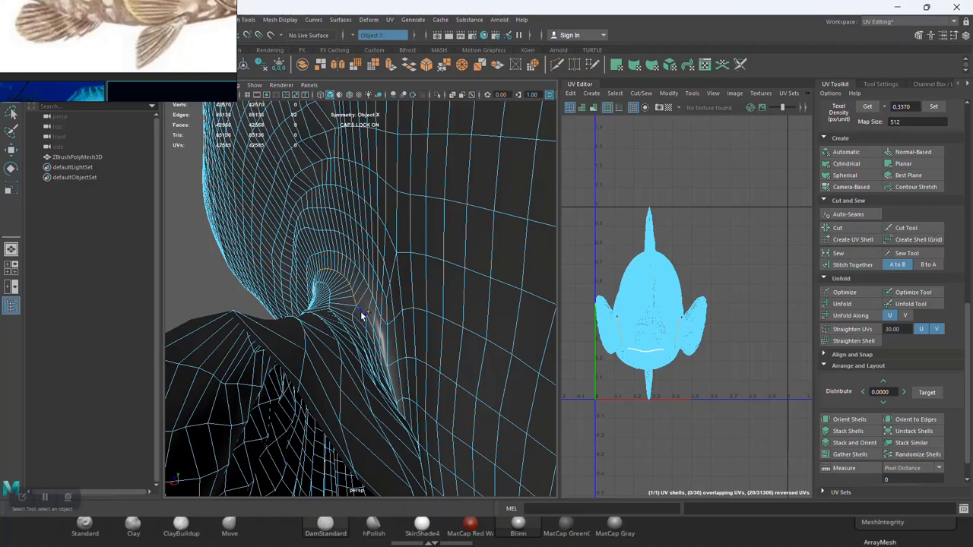
left_click_drag(396, 381, 387, 357)
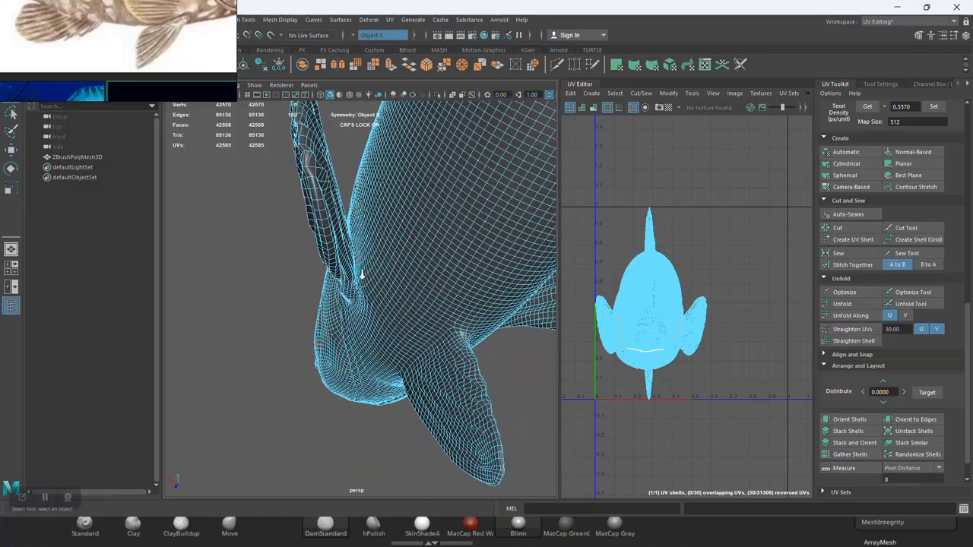
left_click_drag(388, 357, 398, 381)
left_click_drag(398, 381, 348, 341)
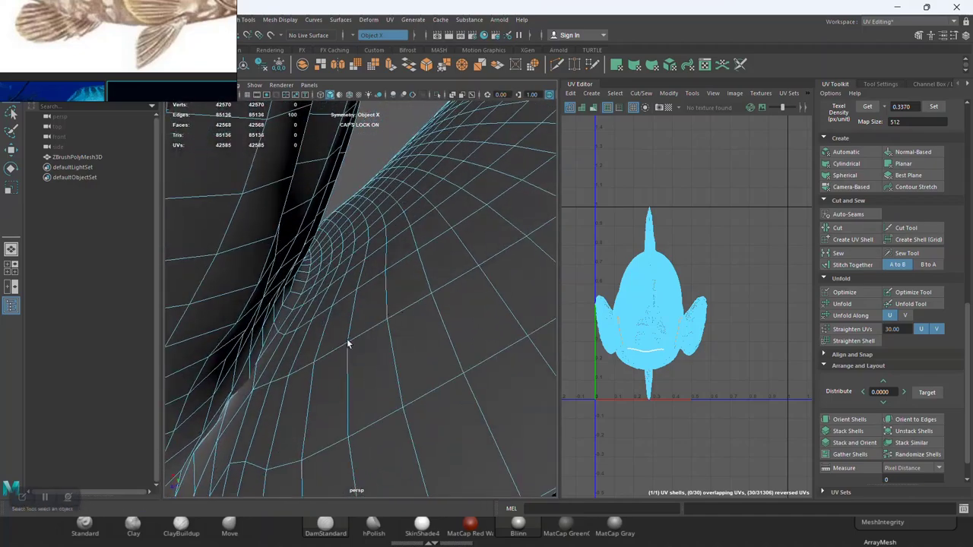
left_click_drag(348, 341, 372, 361)
left_click_drag(373, 361, 377, 380)
left_click_drag(378, 379, 314, 286)
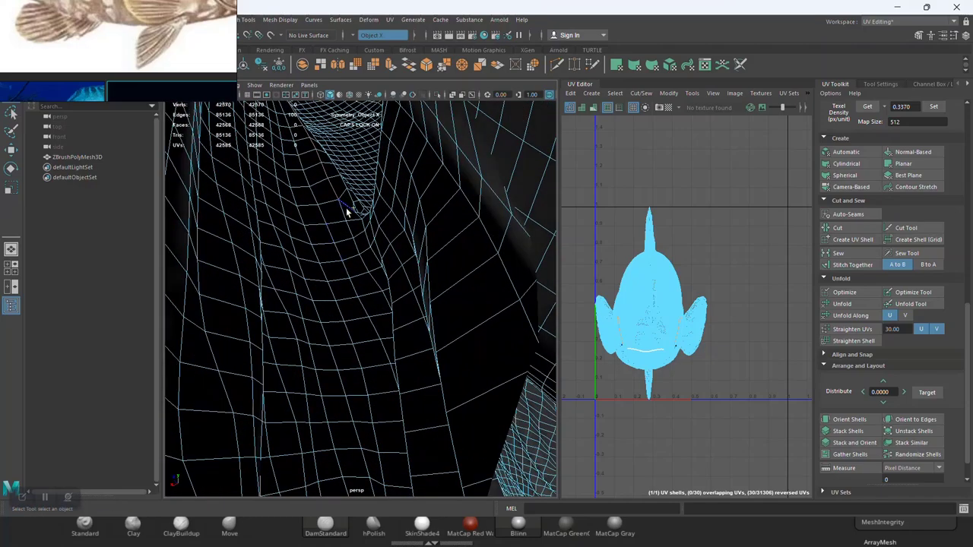
left_click_drag(376, 293, 371, 374)
left_click_drag(371, 375, 342, 286)
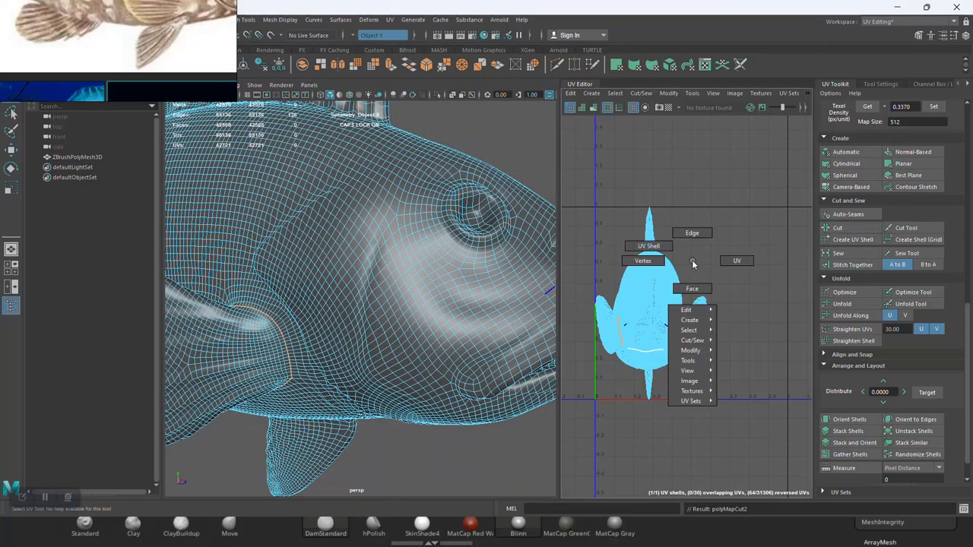
Select the fin UV shells in the UV Editor and turn symmetry off
left_click_drag(691, 259, 674, 283)
left_click(699, 329)
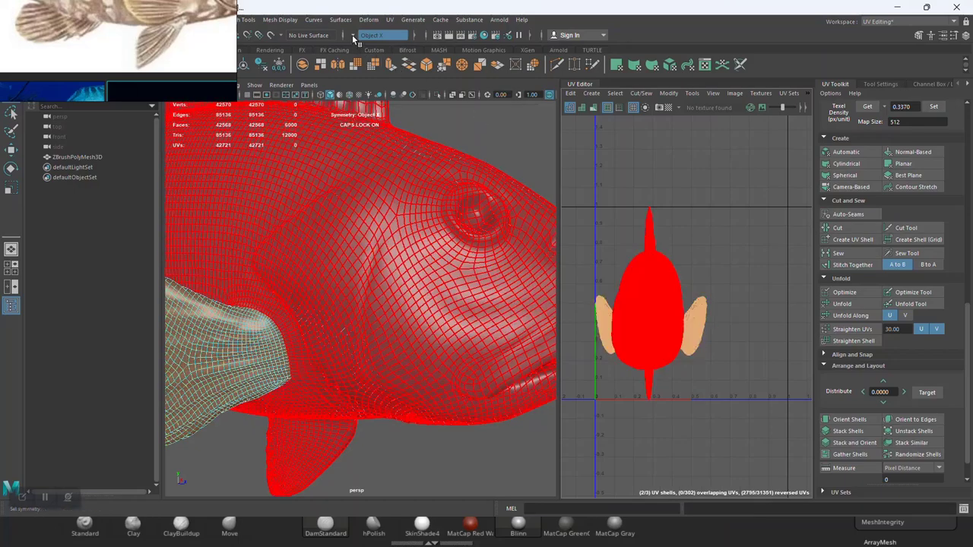
left_click(352, 34)
left_click(369, 42)
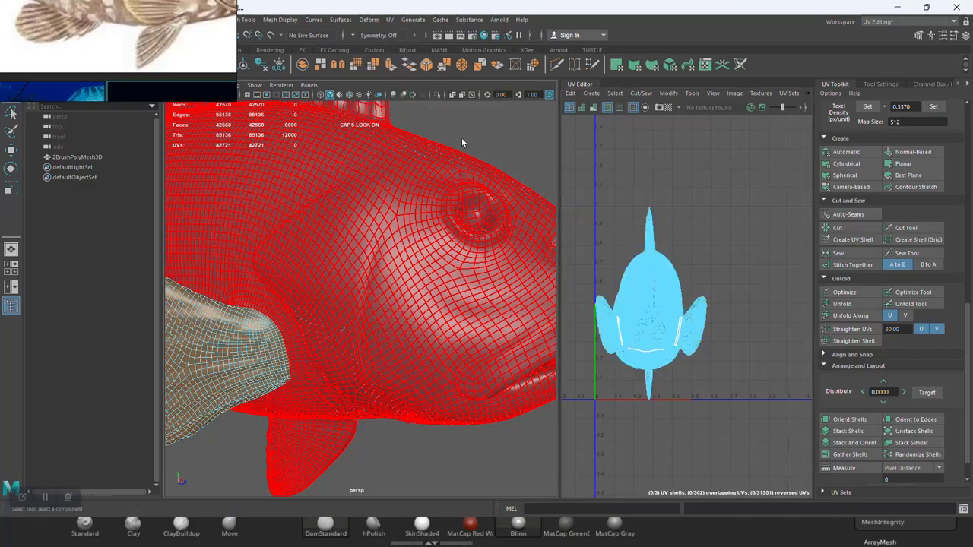
Switch to edge mode and add the upper edges of the underside fin loop to the seam
left_click_drag(401, 379, 353, 343)
scroll("up", 3)
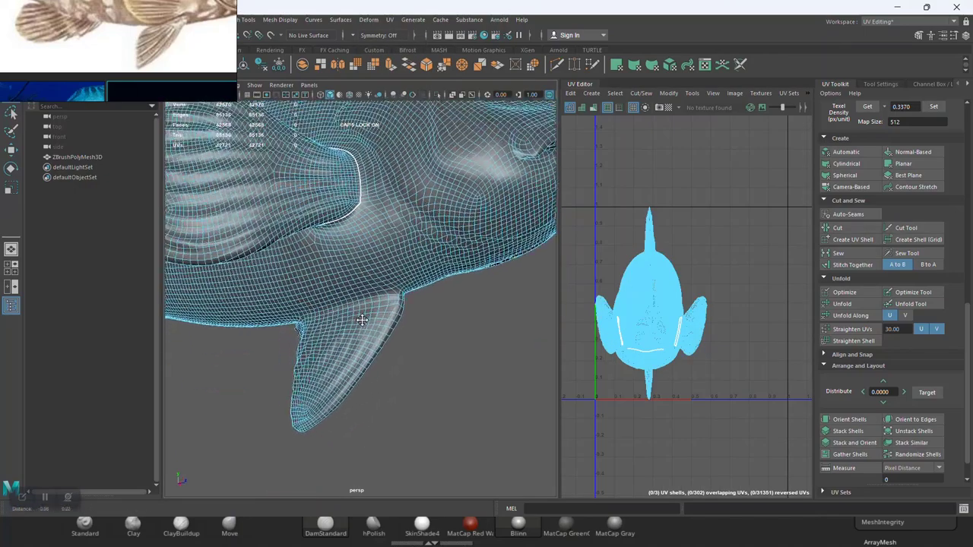
scroll("up", 3)
right_click(379, 258)
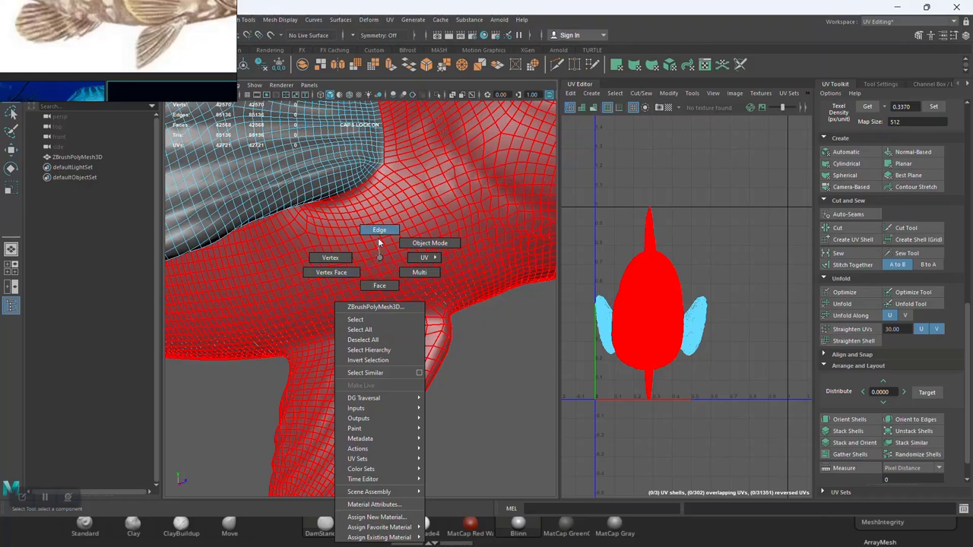
left_click_drag(367, 300, 378, 230)
scroll("up", 3)
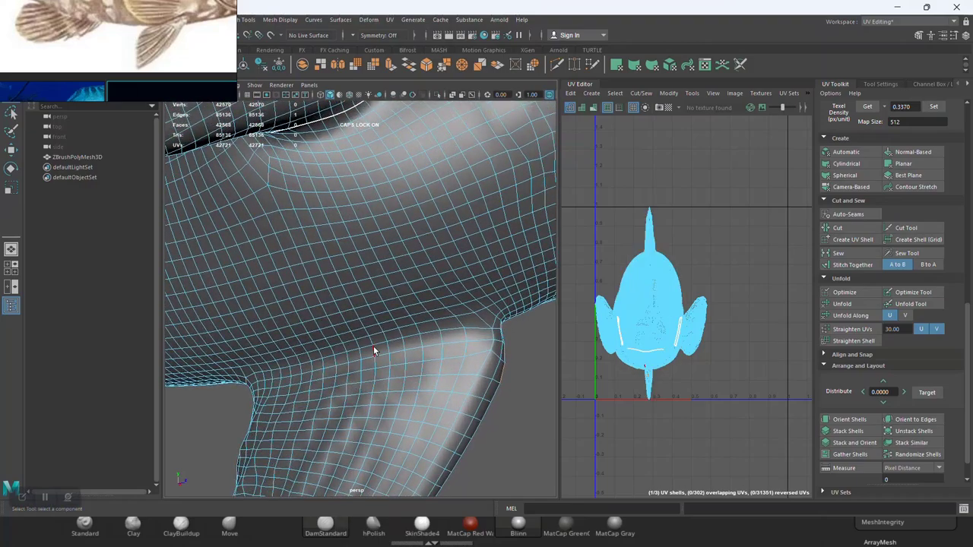
left_click_drag(376, 341, 297, 350)
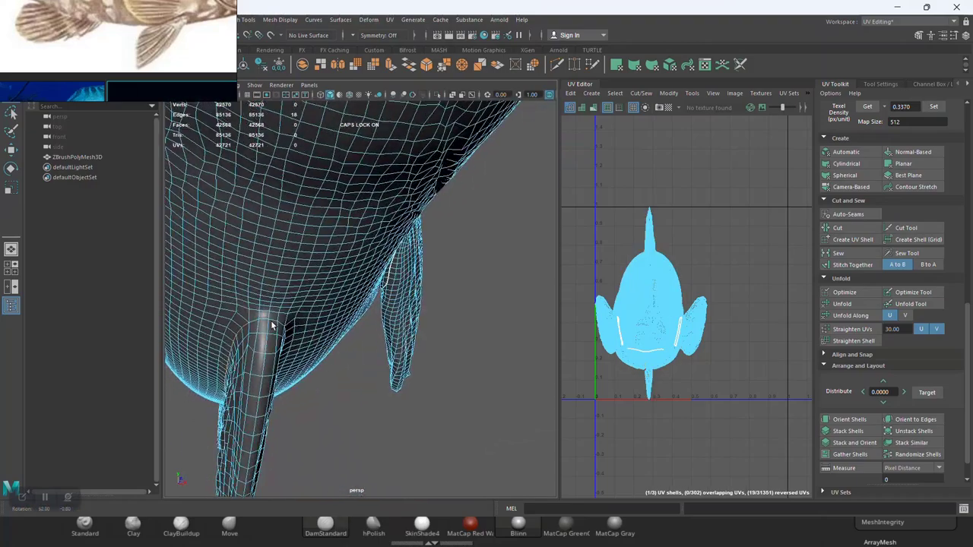
left_click_drag(296, 349, 307, 361)
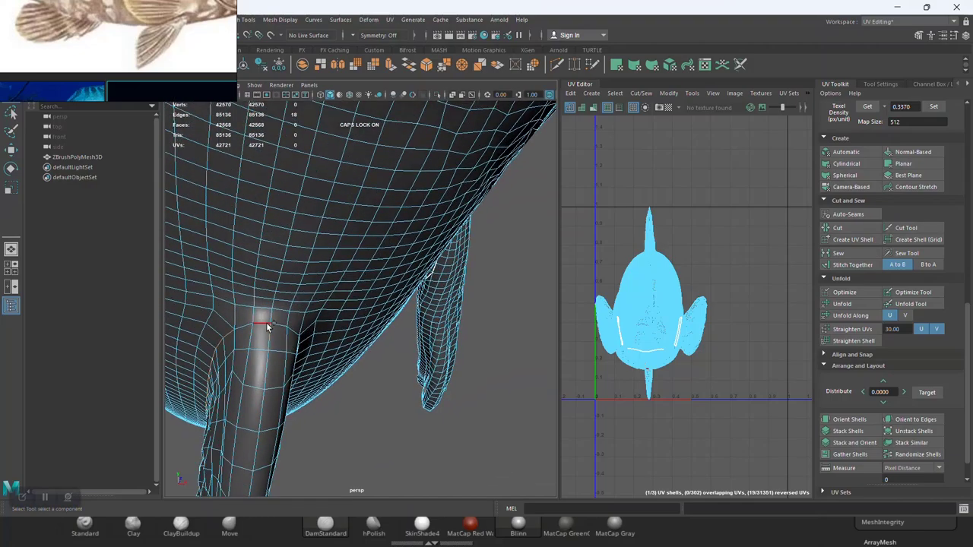
left_click_drag(340, 357, 315, 358)
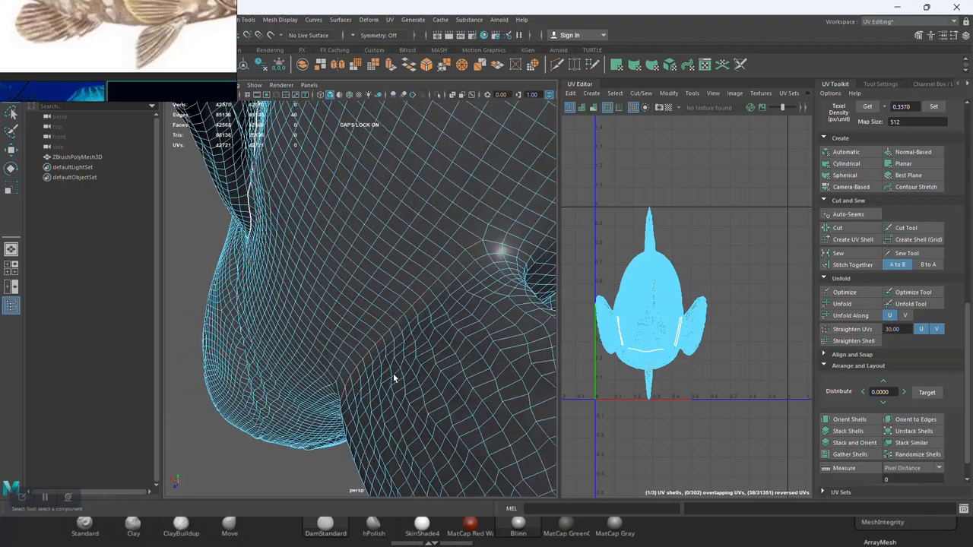
left_click_drag(390, 387, 322, 373)
left_click_drag(323, 373, 328, 373)
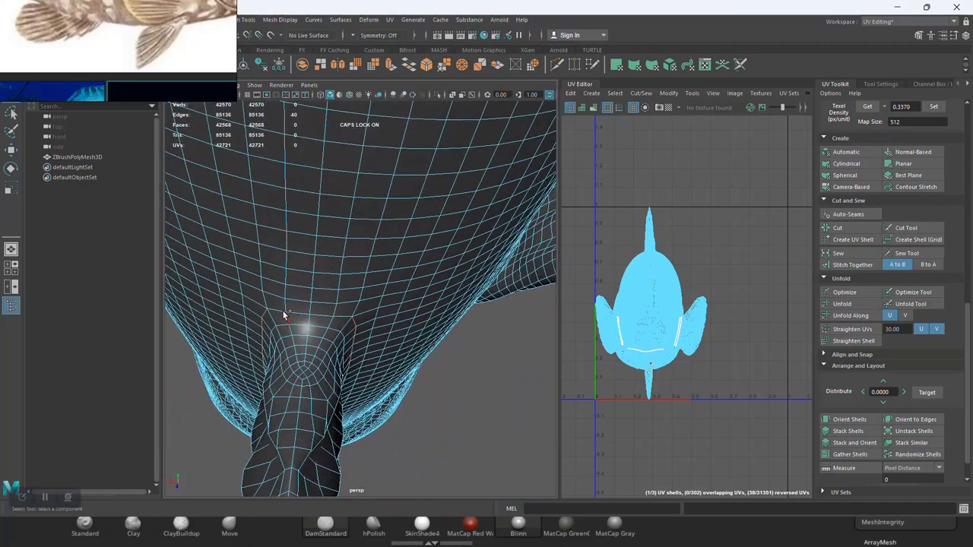
left_click(282, 313)
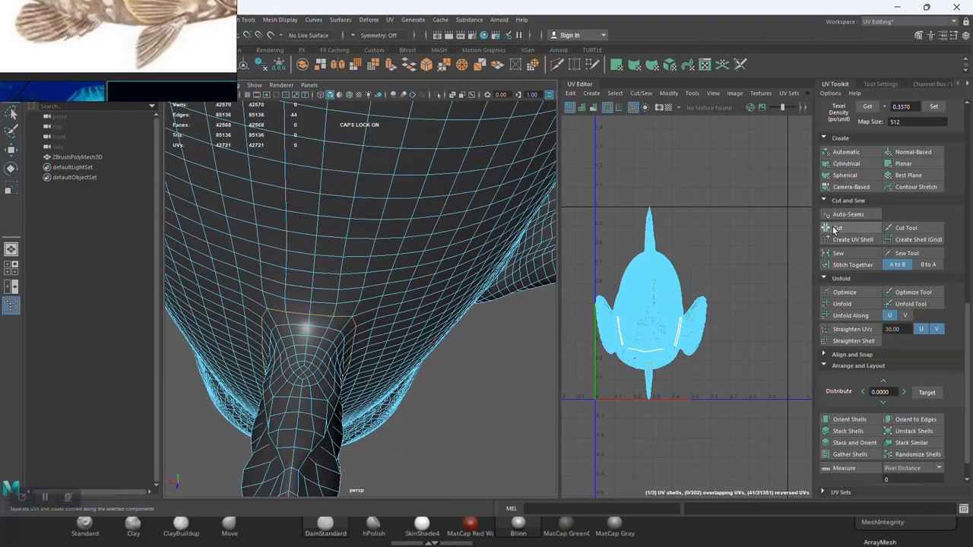
Close in on the base of the pelvic fin
scroll("down", 3)
left_click_drag(336, 288, 300, 293)
scroll("up", 3)
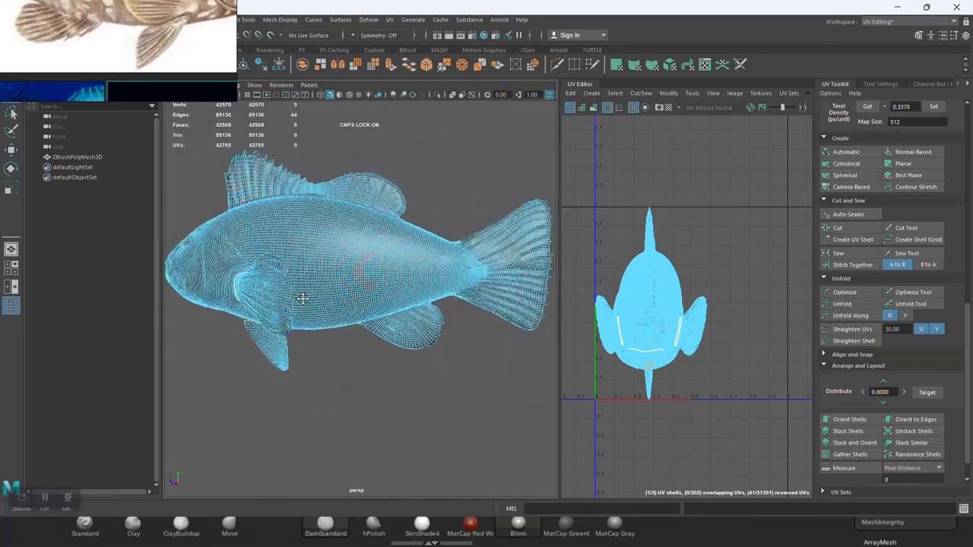
scroll("up", 3)
left_click_drag(393, 369, 380, 299)
scroll("up", 3)
scroll("up", 3)
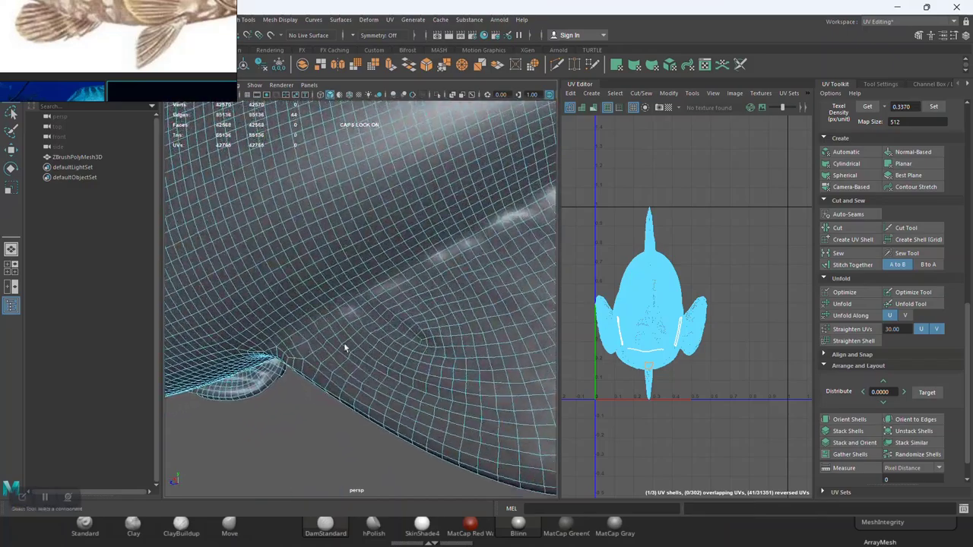
left_click_drag(342, 342, 357, 353)
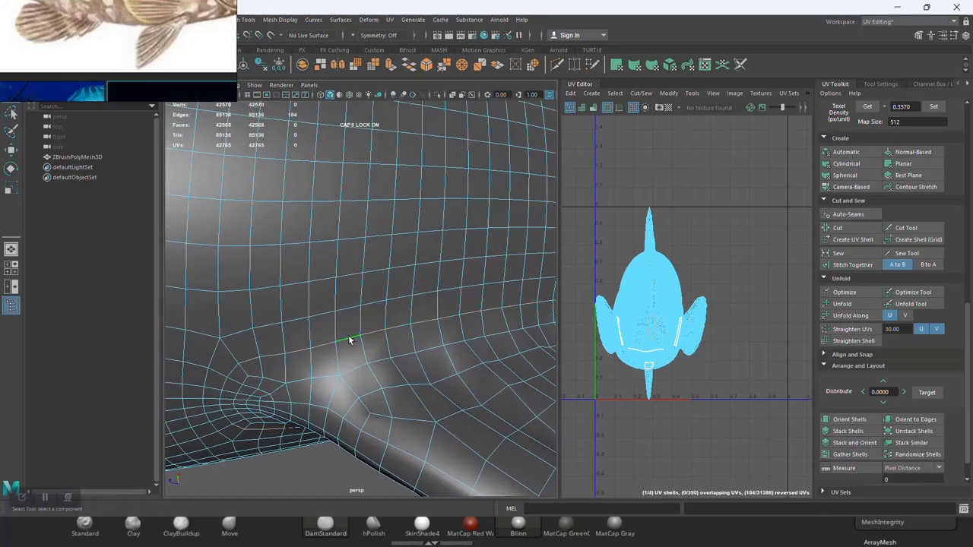
Frame the whole fish, then orbit in to a close view of the dorsal fin and body
key("a")
left_click_drag(344, 308, 378, 273)
left_click_drag(379, 274, 397, 270)
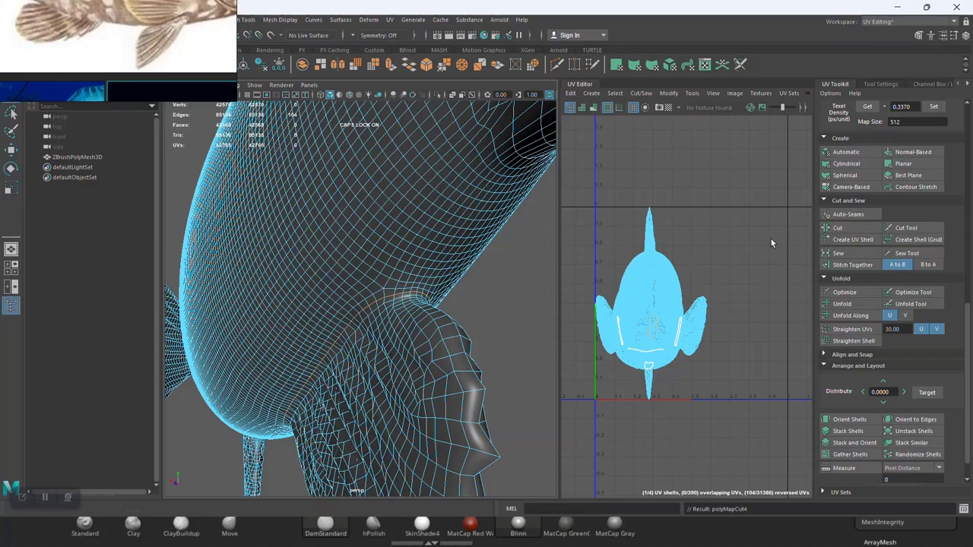
left_click_drag(390, 295, 481, 297)
left_click_drag(480, 297, 402, 271)
left_click_drag(402, 271, 243, 284)
left_click_drag(243, 284, 341, 304)
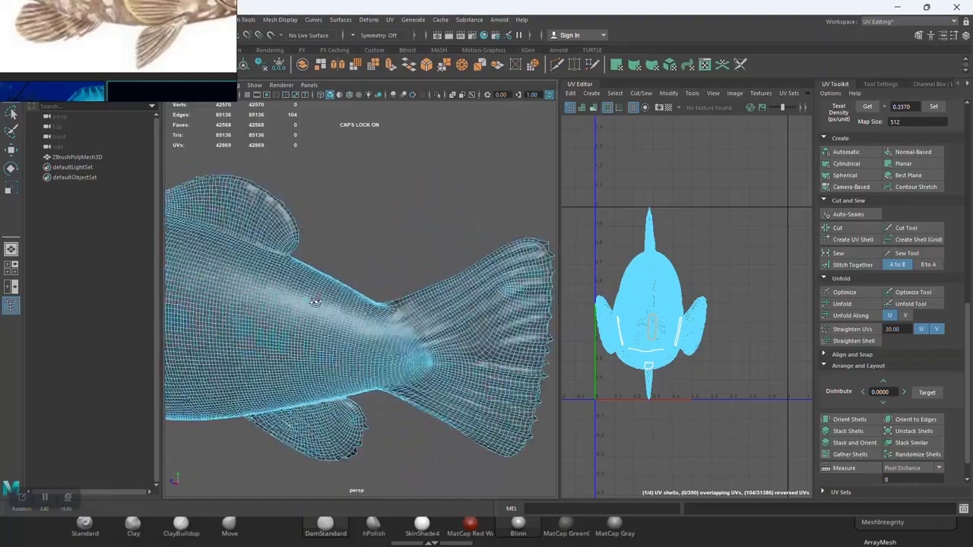
left_click_drag(342, 304, 439, 320)
left_click_drag(439, 320, 341, 317)
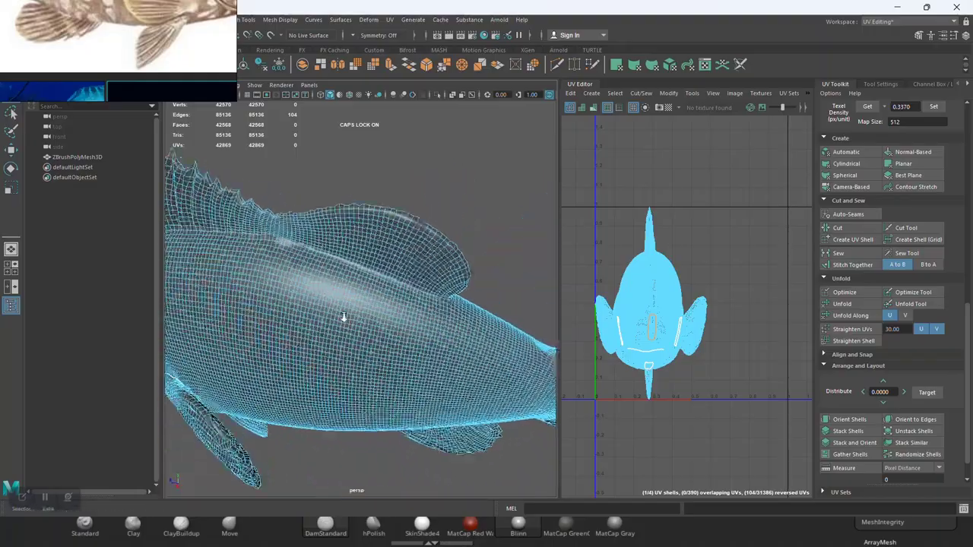
left_click_drag(341, 317, 421, 332)
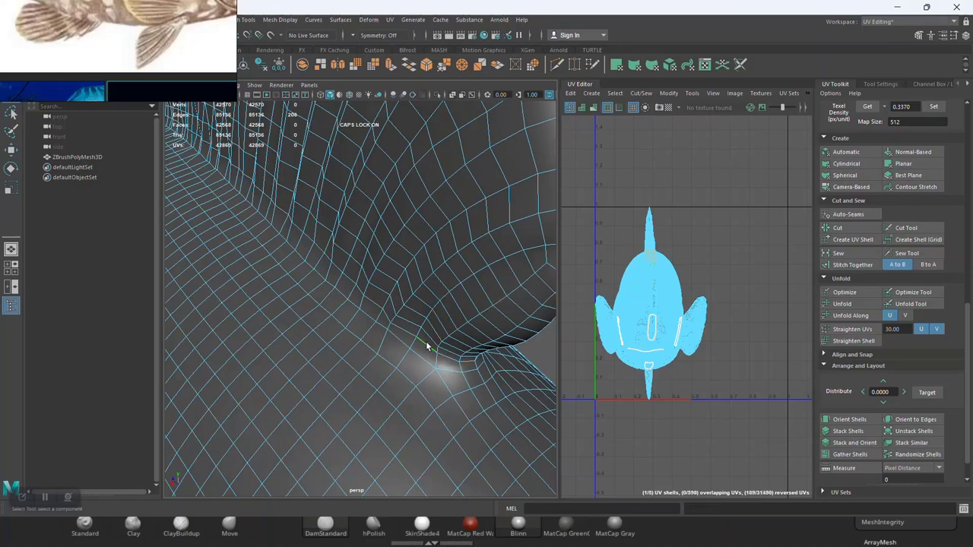
Examine where the dorsal and pectoral fins meet the body from several angles
left_click_drag(426, 345, 371, 253)
left_click_drag(371, 253, 355, 229)
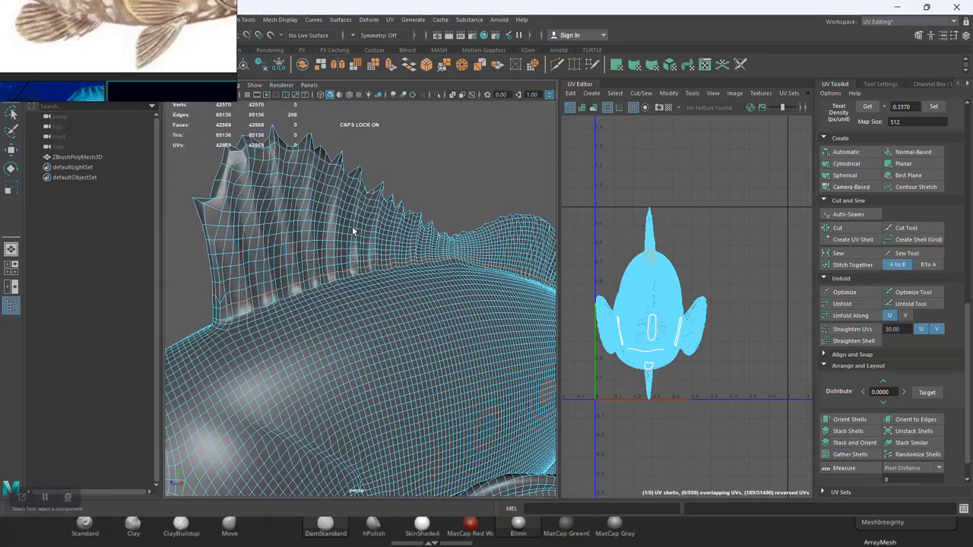
left_click_drag(355, 229, 350, 308)
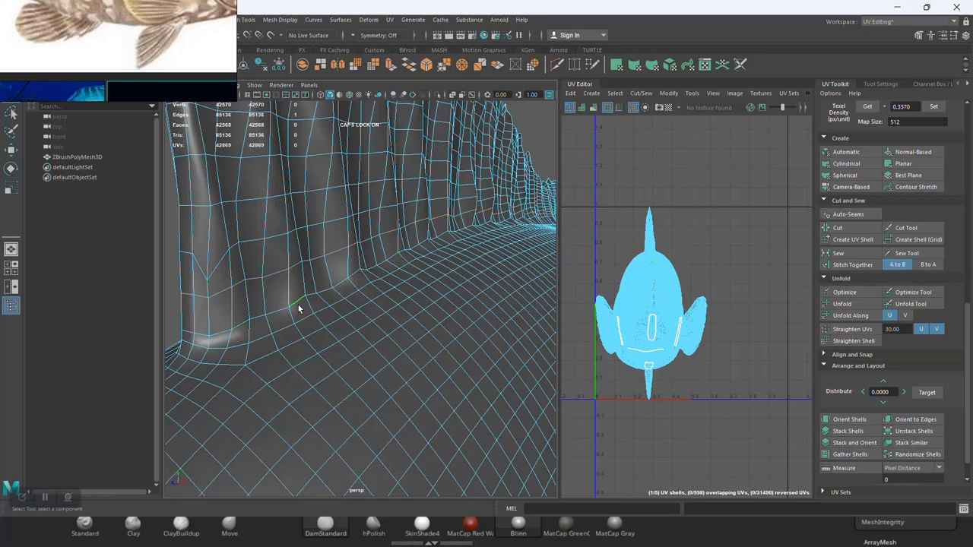
left_click_drag(291, 331, 337, 278)
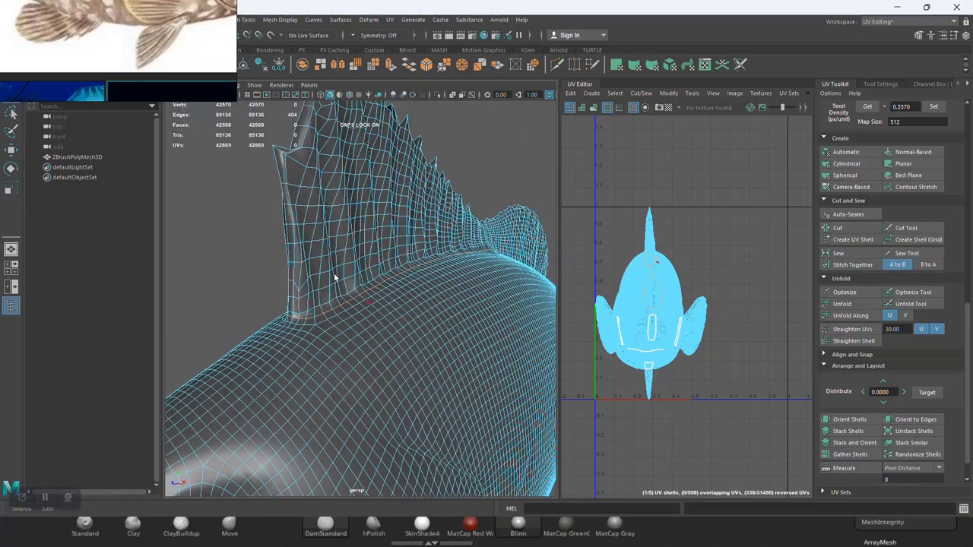
left_click_drag(337, 279, 402, 247)
scroll("up", 3)
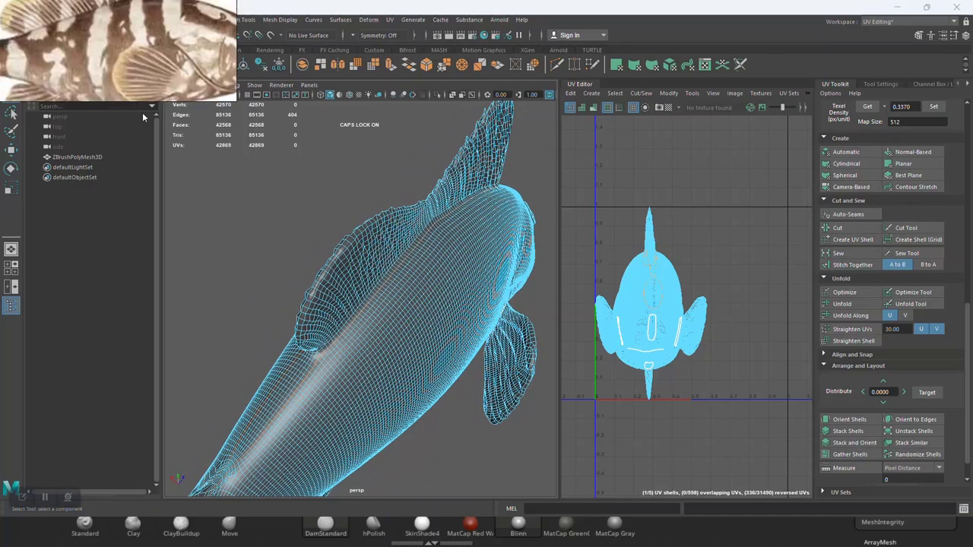
scroll("up", 3)
scroll("up", 3)
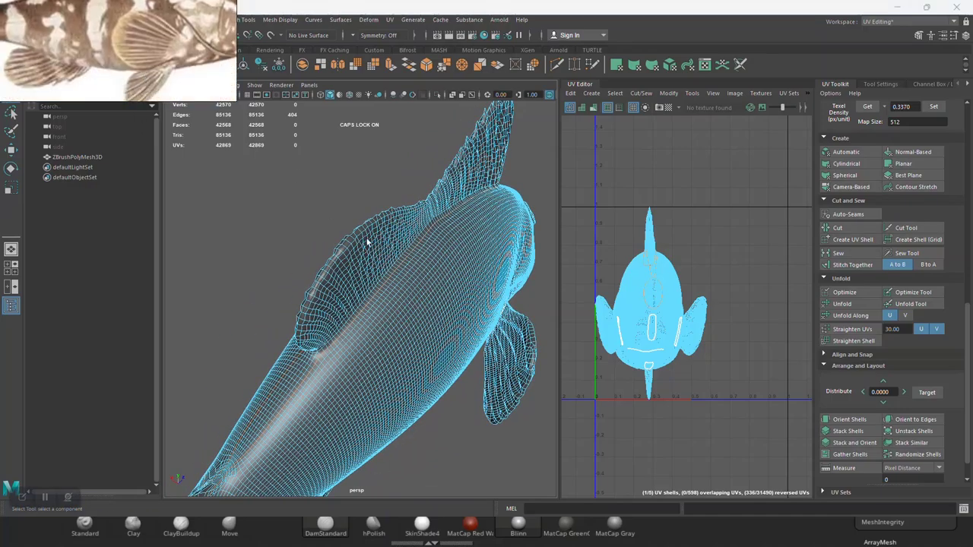
scroll("up", 3)
scroll("up", 3)
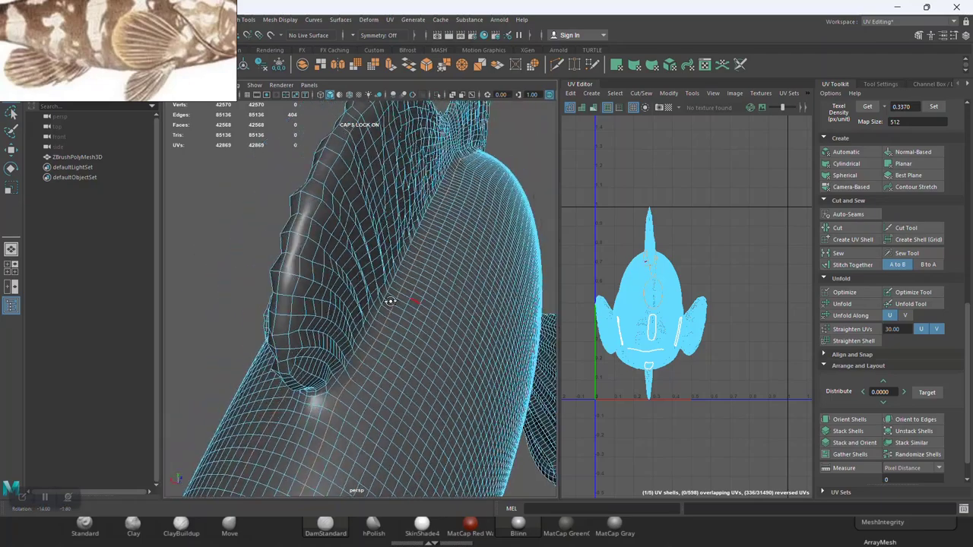
left_click_drag(399, 297, 395, 332)
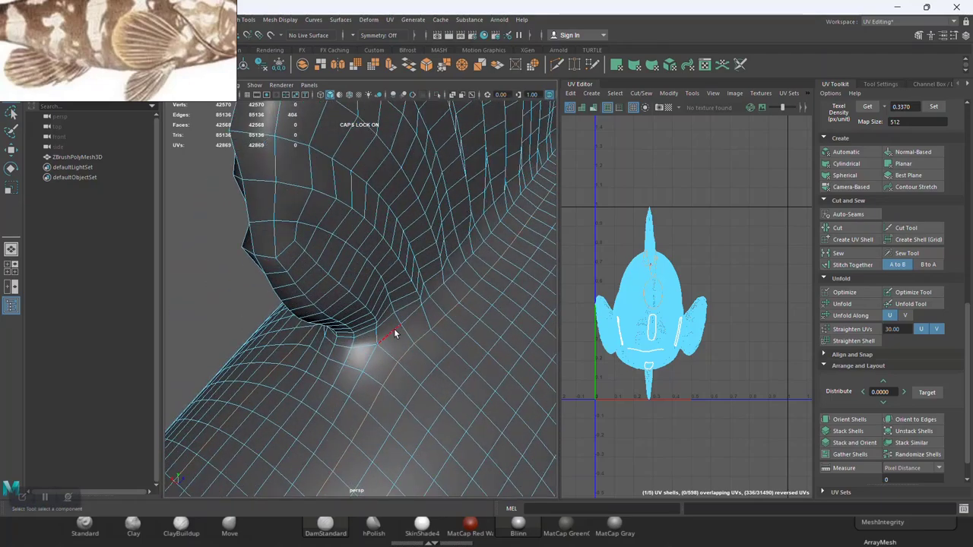
left_click_drag(490, 269, 449, 284)
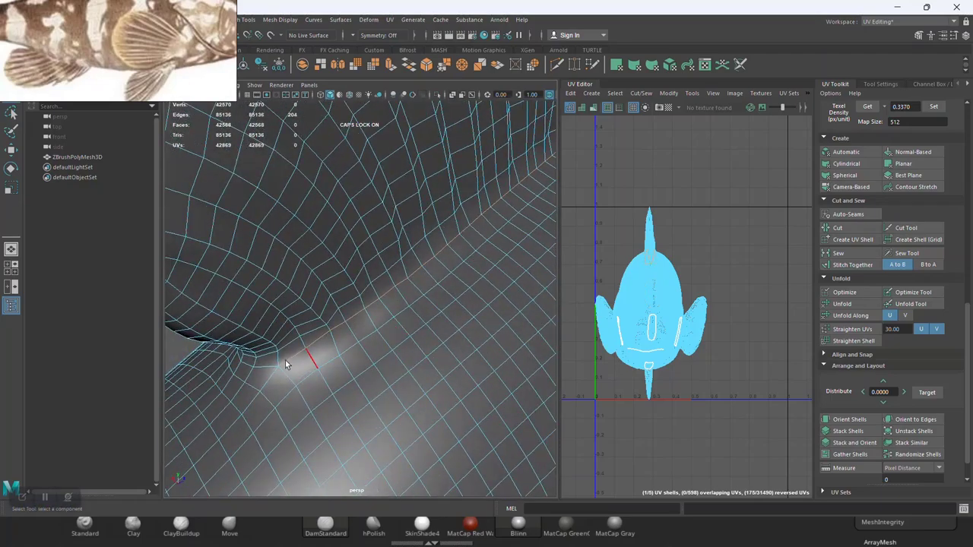
left_click_drag(270, 366, 373, 326)
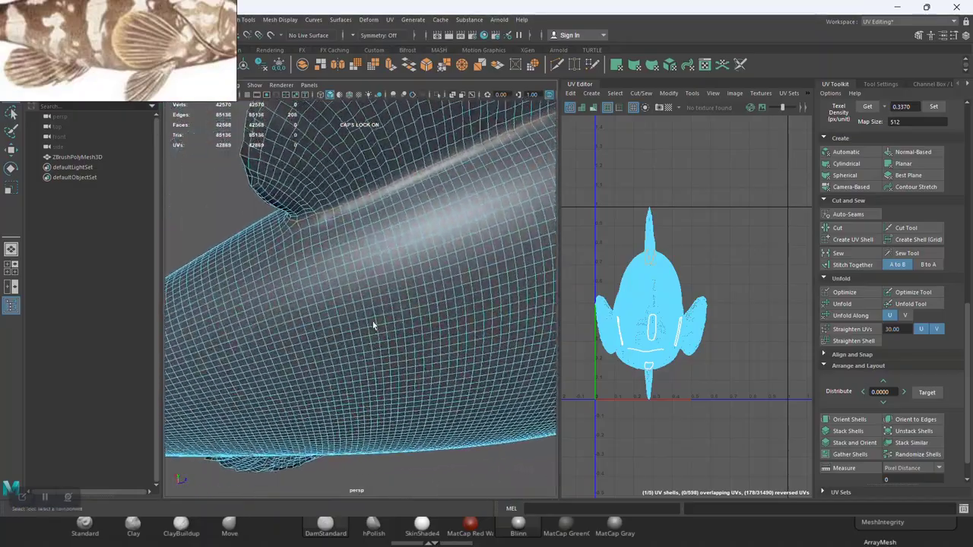
Cut the selected edges so the dorsal fin becomes its own UV shell
left_click(838, 228)
right_click(705, 219)
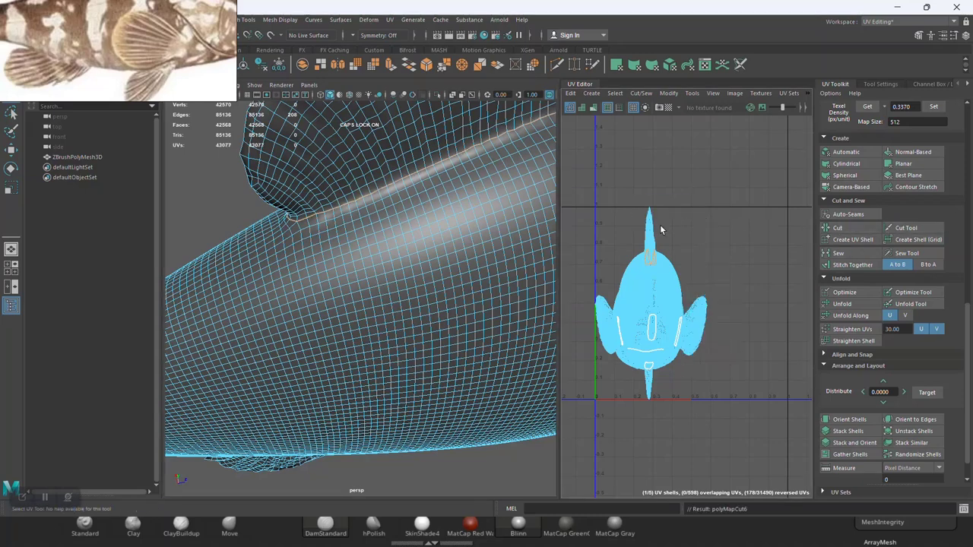
left_click(650, 230)
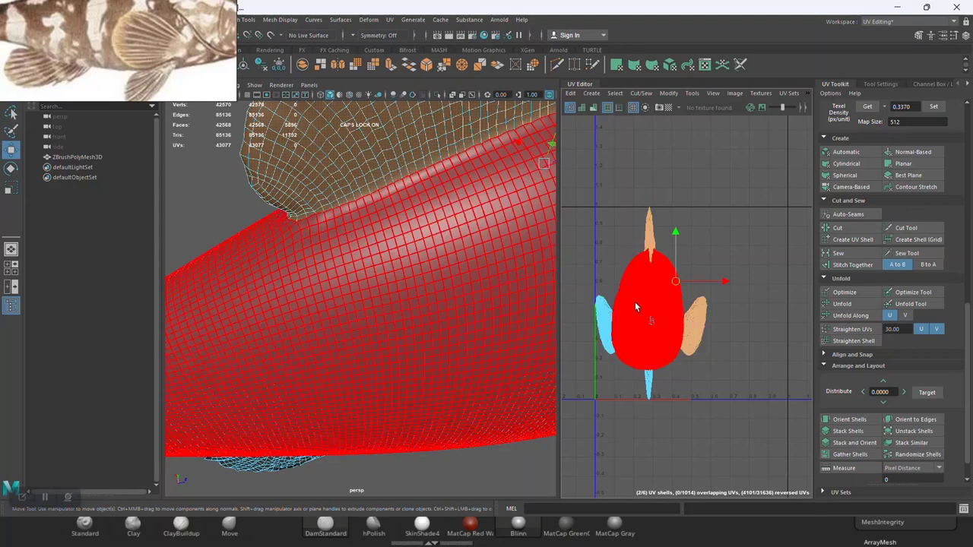
Slide the body UV shell to the right in UV space, then start Save As
left_click(635, 302)
left_click_drag(695, 311, 810, 308)
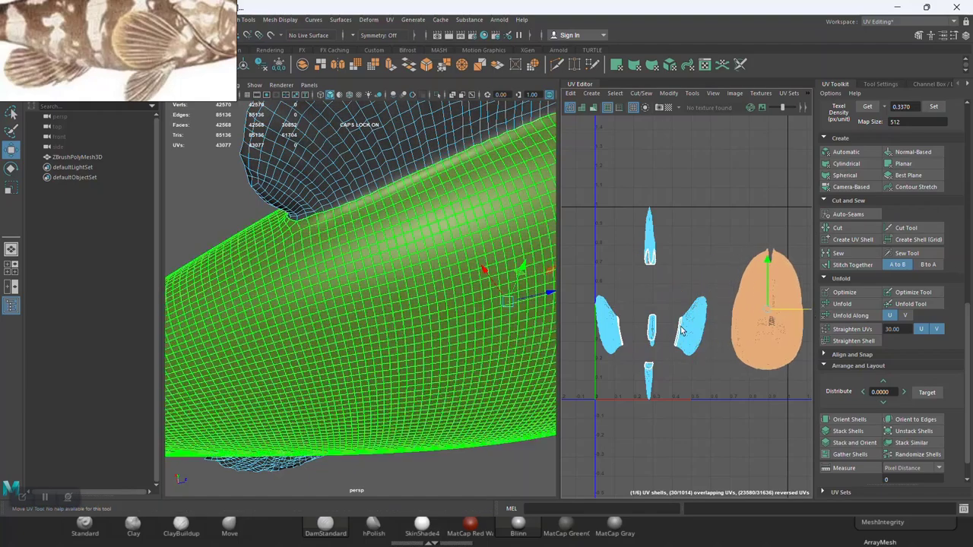
key("f")
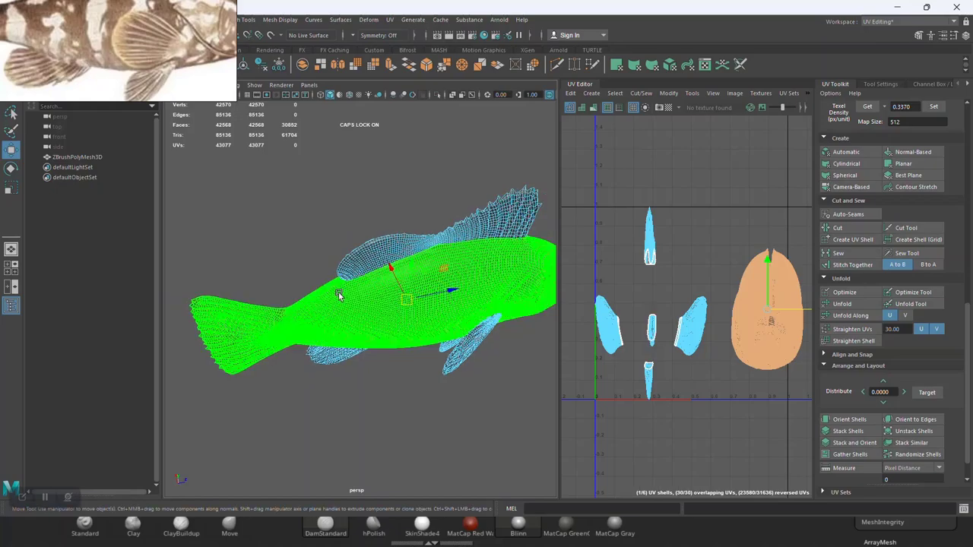
left_click_drag(397, 269, 344, 316)
left_click_drag(423, 252, 389, 293)
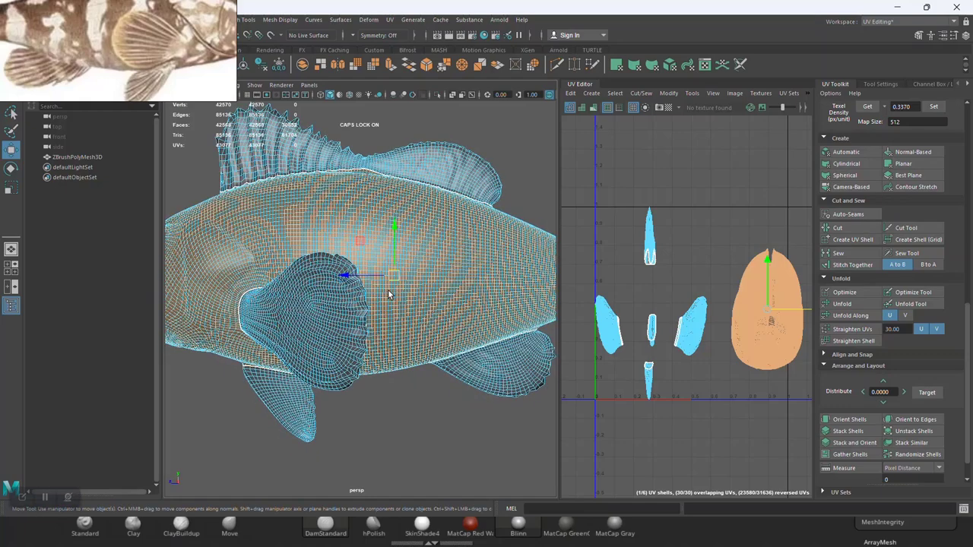
key("ctrl+shift+s")
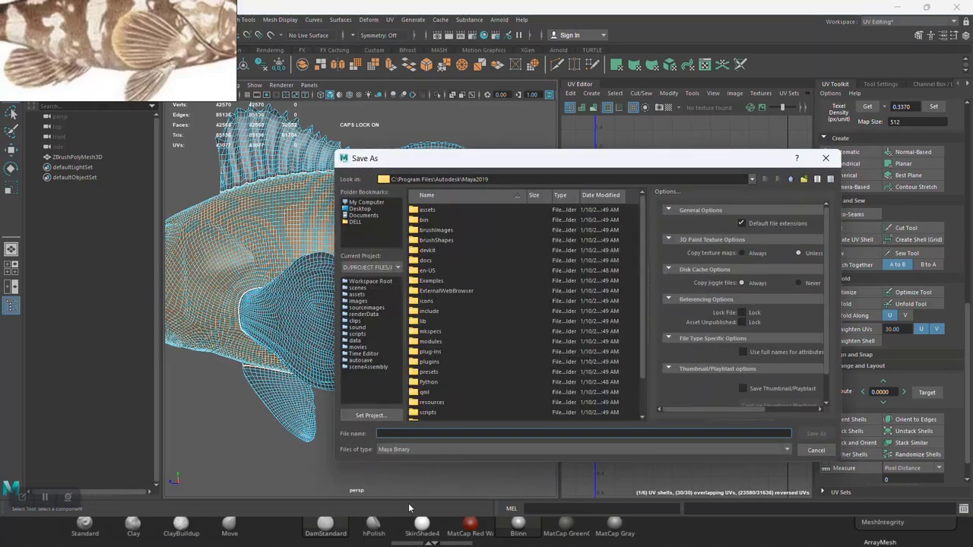
Copy the path D:\PEOPLE FILES\KAYTECH\FISH MODEL from File Explorer into Maya's save location
key("alt+Tab")
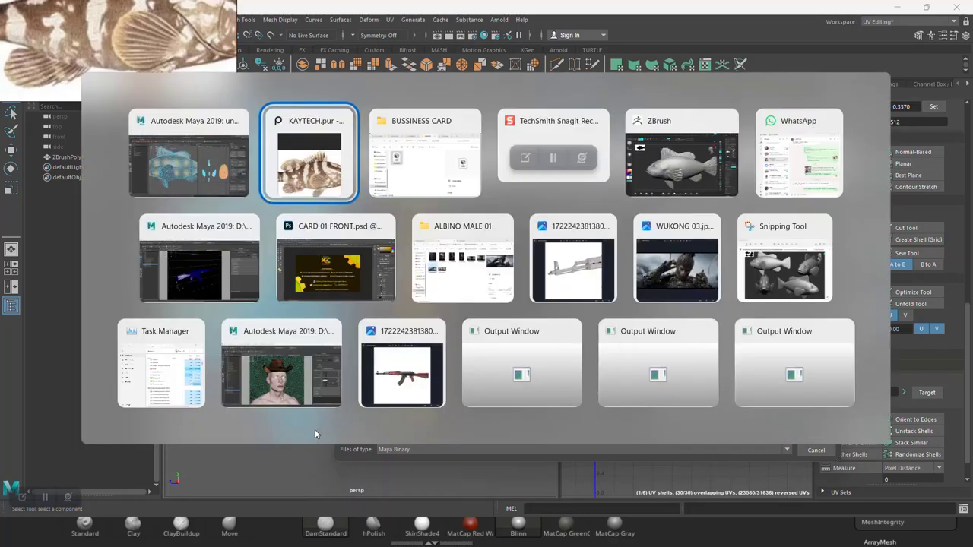
left_click(421, 163)
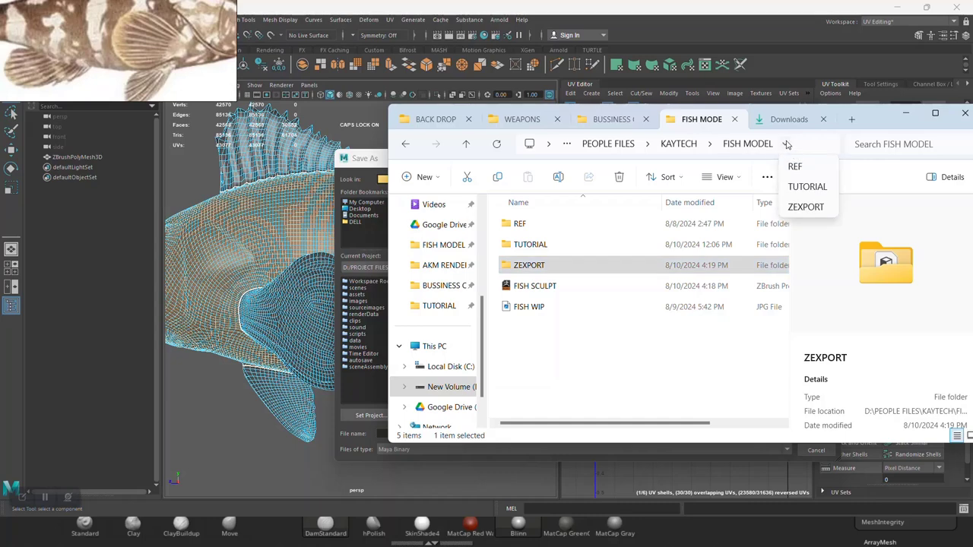
left_click(811, 146)
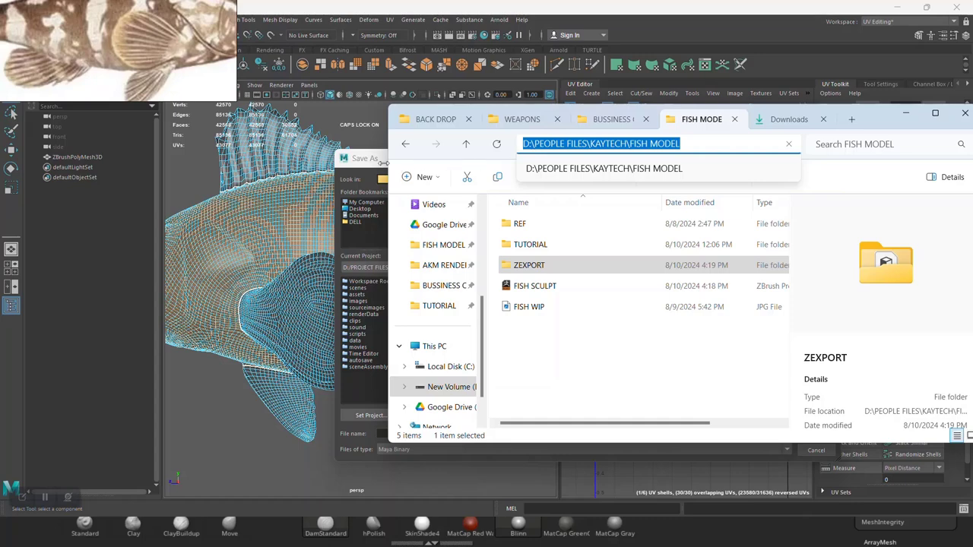
left_click(384, 162)
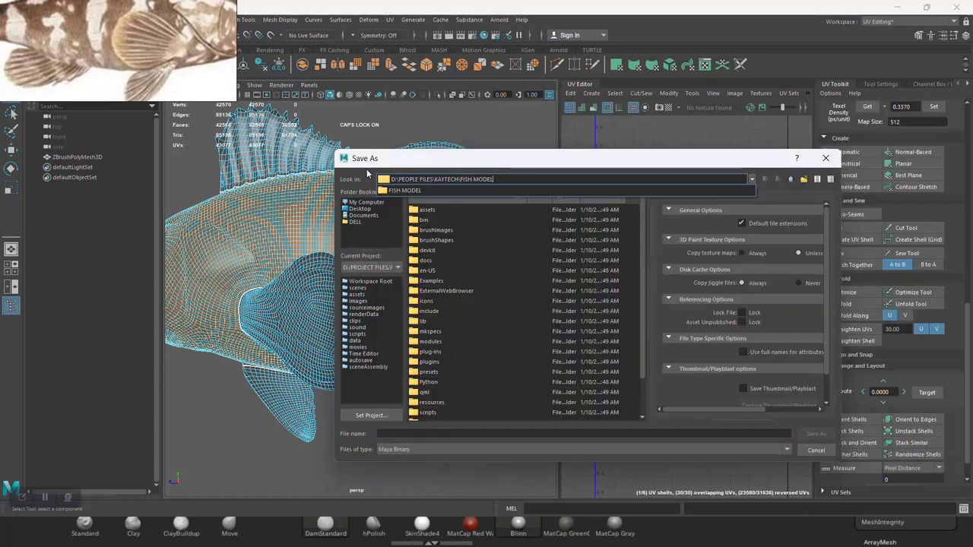
Open the FISH MODEL folder and save the scene as FISH (Maya Binary)
key("Return")
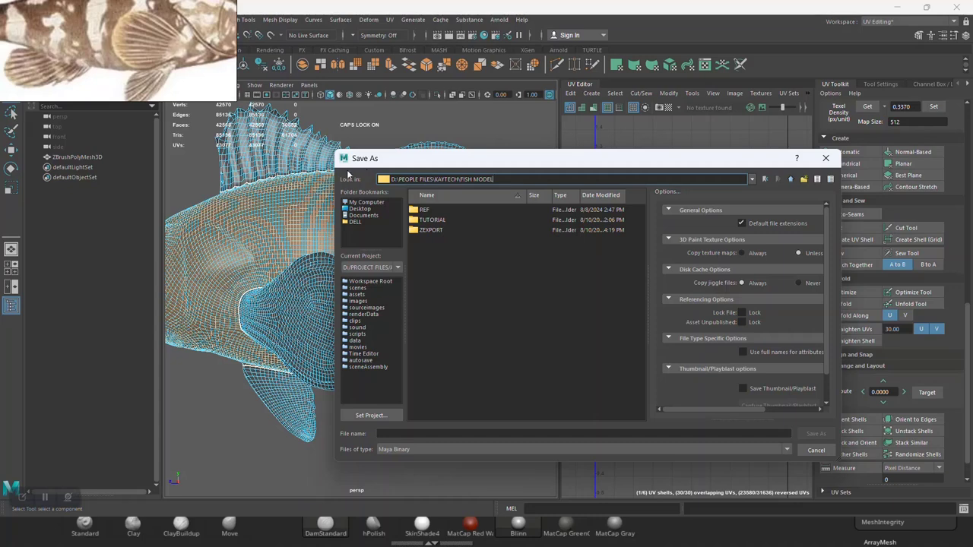
left_click(430, 433)
type("FISH")
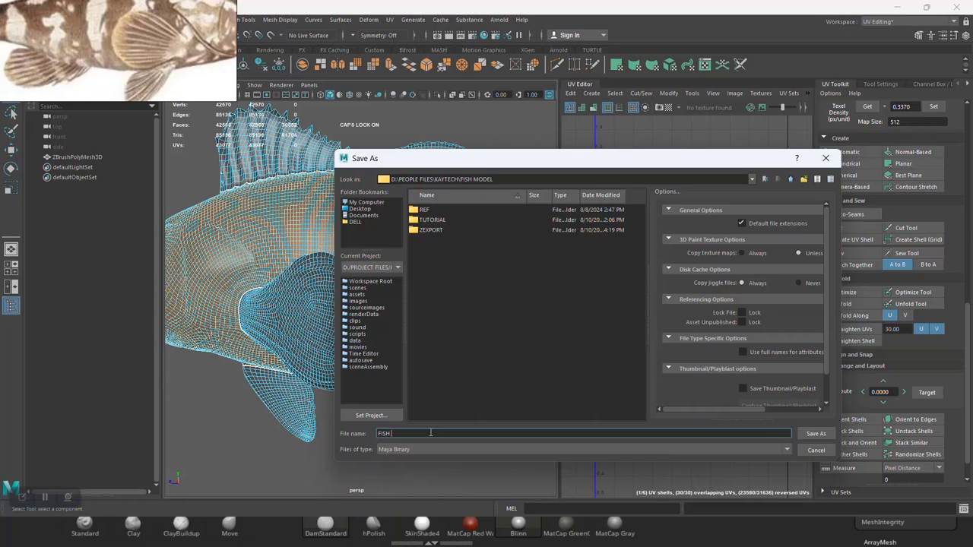
key("Return")
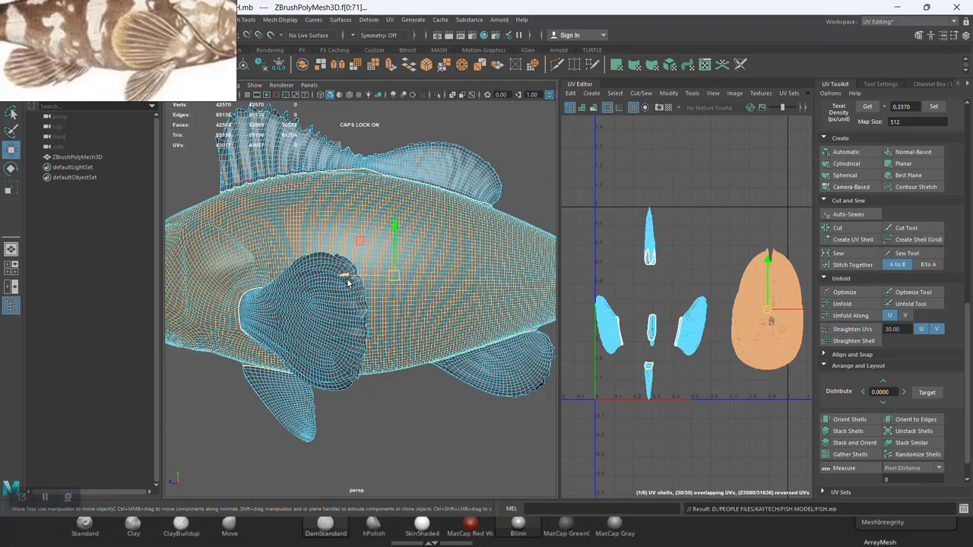
left_click_drag(322, 362, 378, 302)
scroll("up", 3)
scroll("up", 3)
scroll("up", 3)
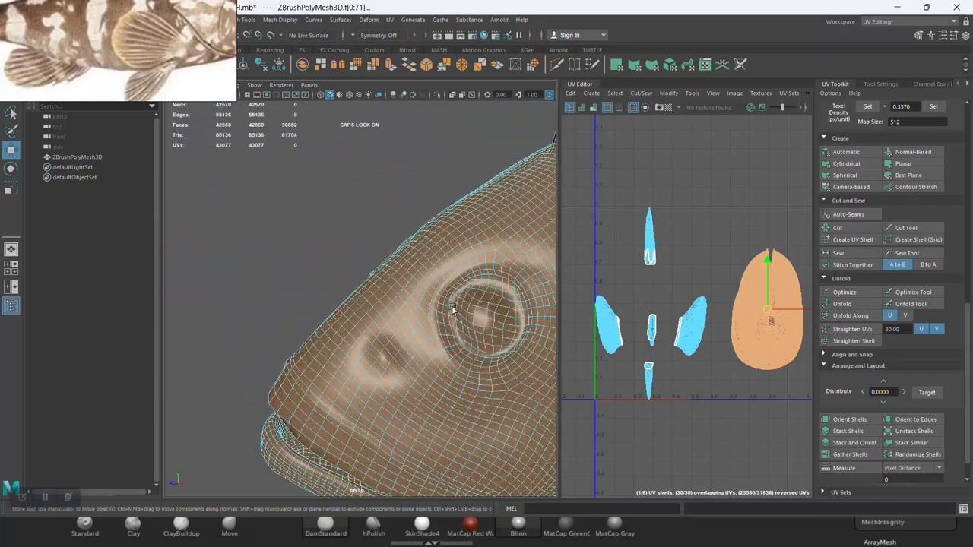
scroll("up", 3)
scroll("up", 3)
left_click_drag(386, 336, 375, 321)
scroll("down", 3)
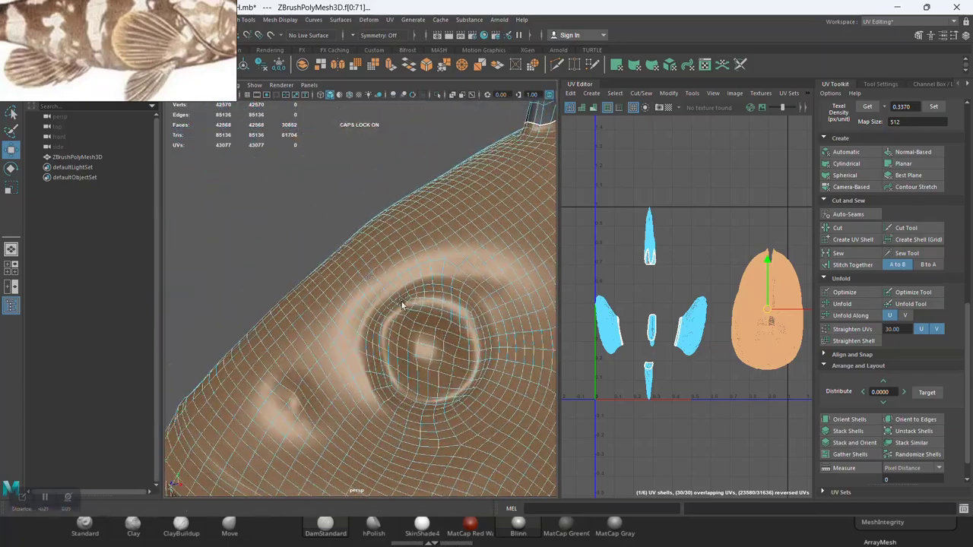
left_click(288, 225)
scroll("up", 3)
scroll("up", 3)
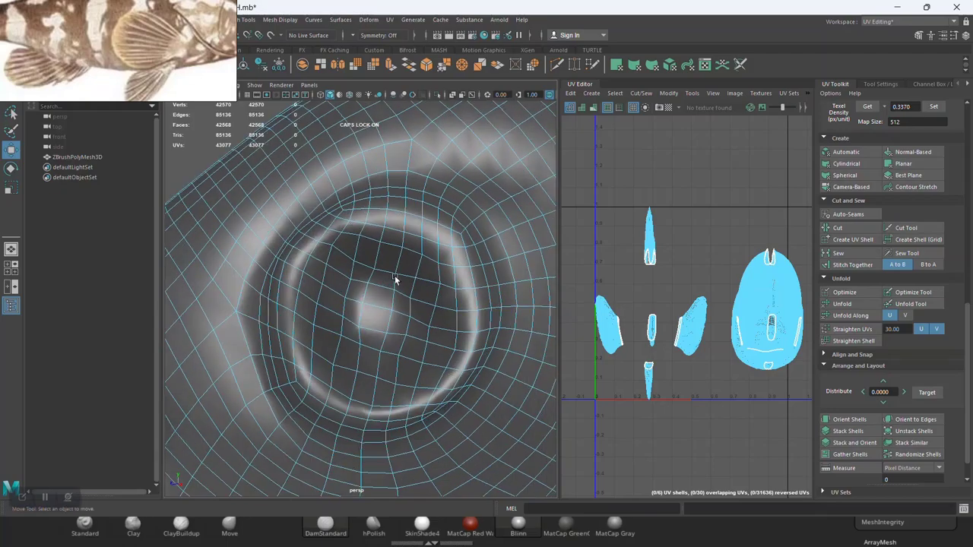
scroll("down", 3)
left_click_drag(409, 287, 492, 285)
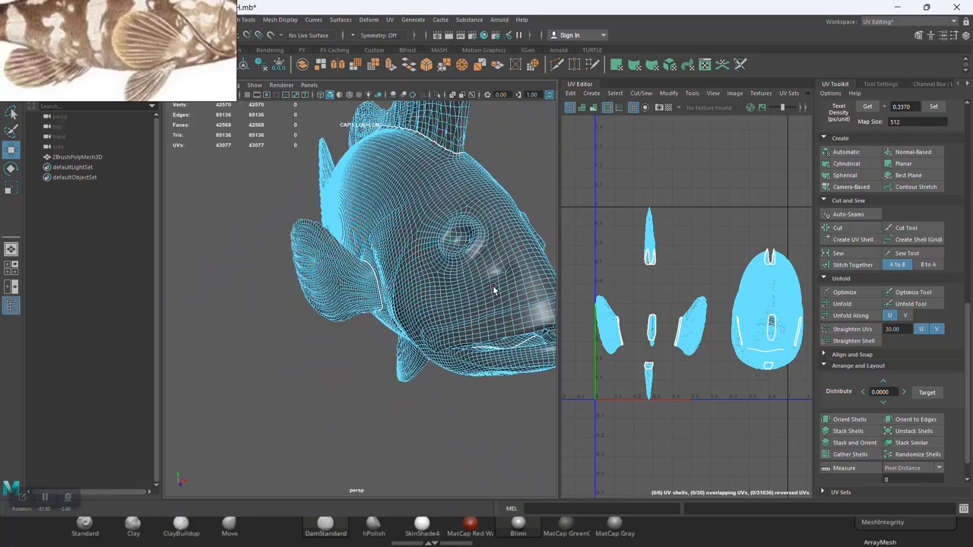
key("w")
left_click_drag(432, 300, 449, 300)
scroll("up", 3)
scroll("down", 3)
scroll("up", 3)
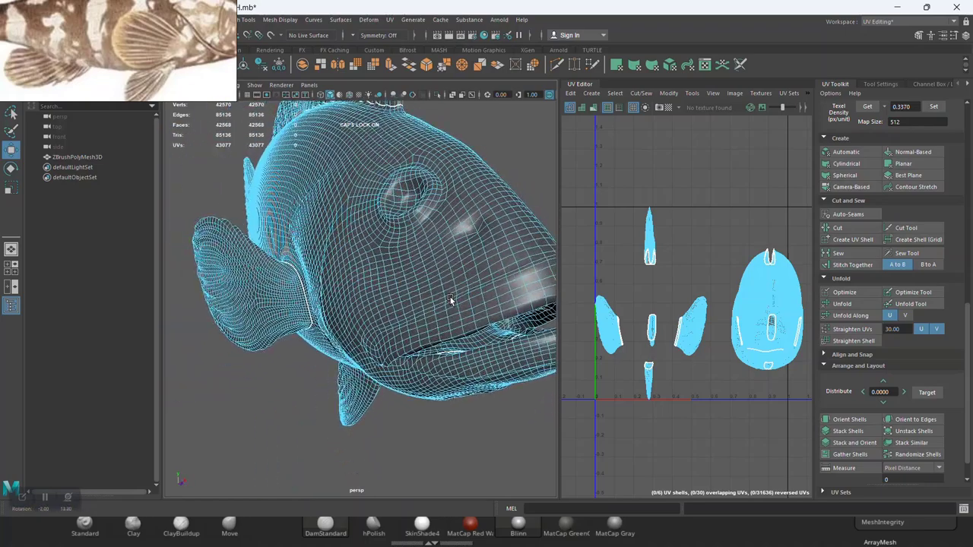
left_click_drag(469, 339, 434, 231)
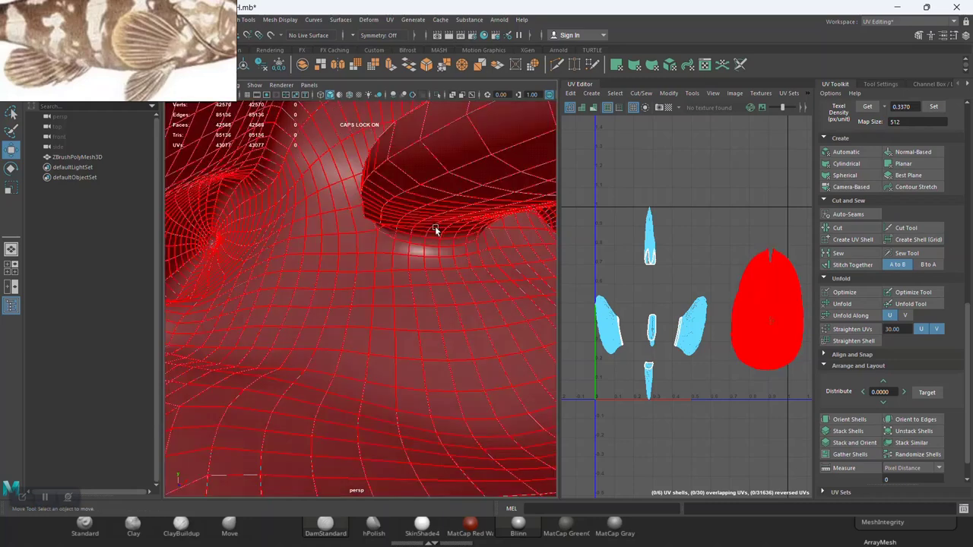
Cut the selected edge loop into a UV seam and select the small cut-off patch
left_click_drag(433, 231, 434, 204)
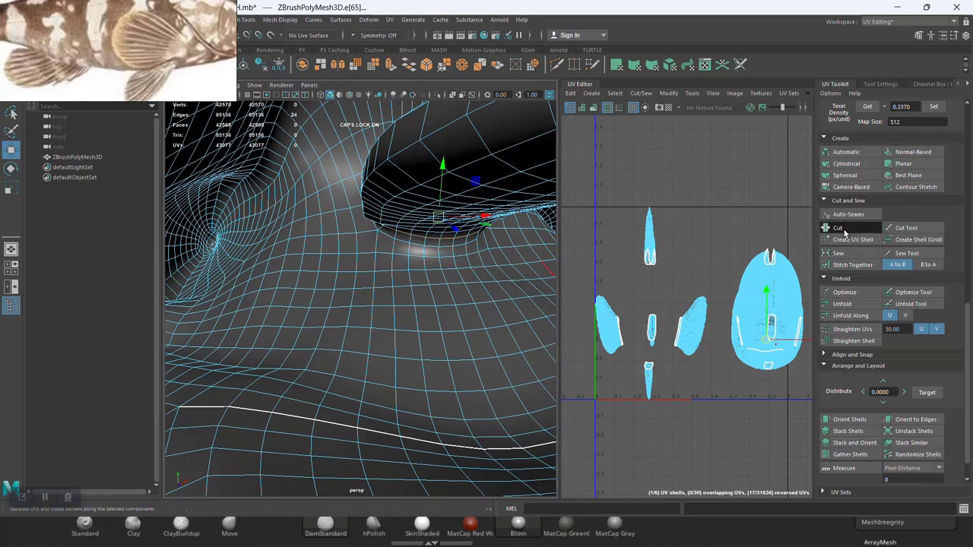
left_click_drag(698, 247, 674, 240)
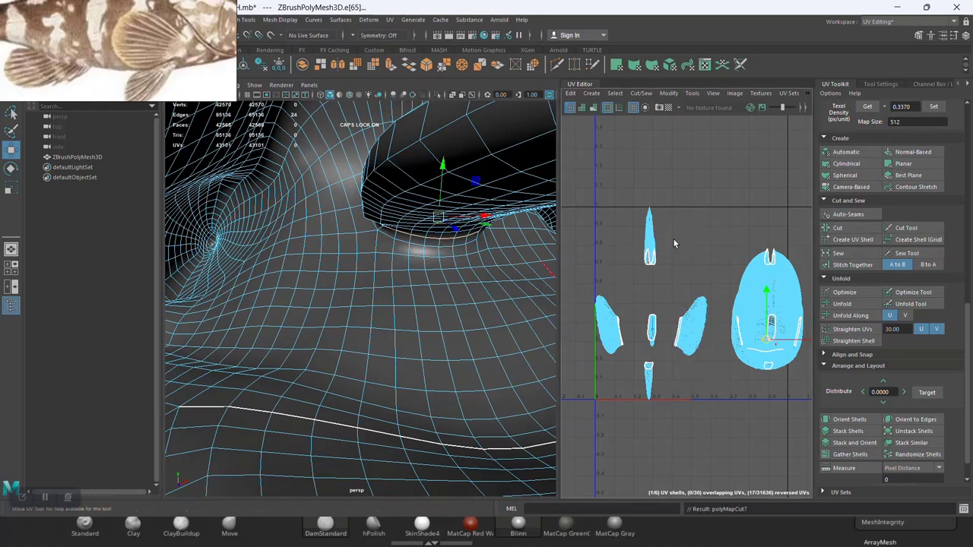
left_click(417, 201)
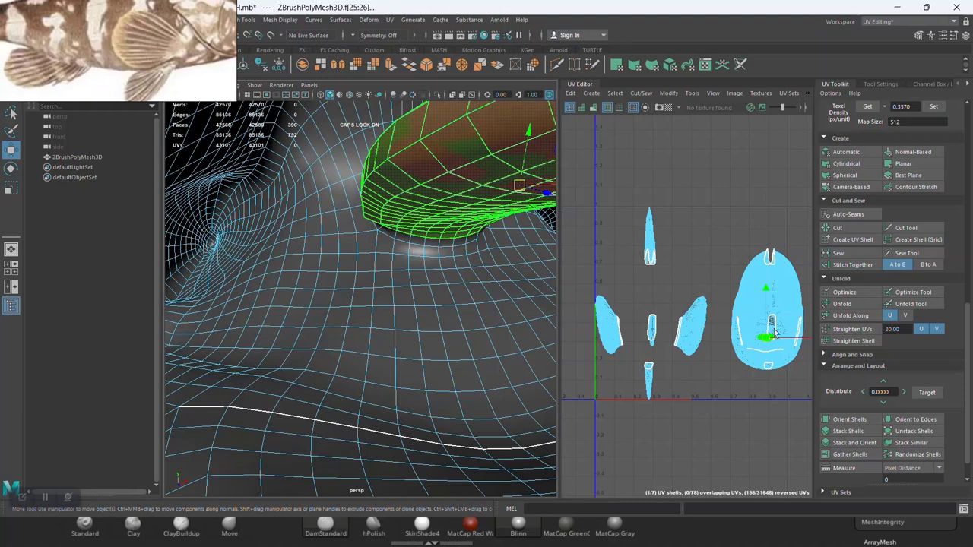
key("w")
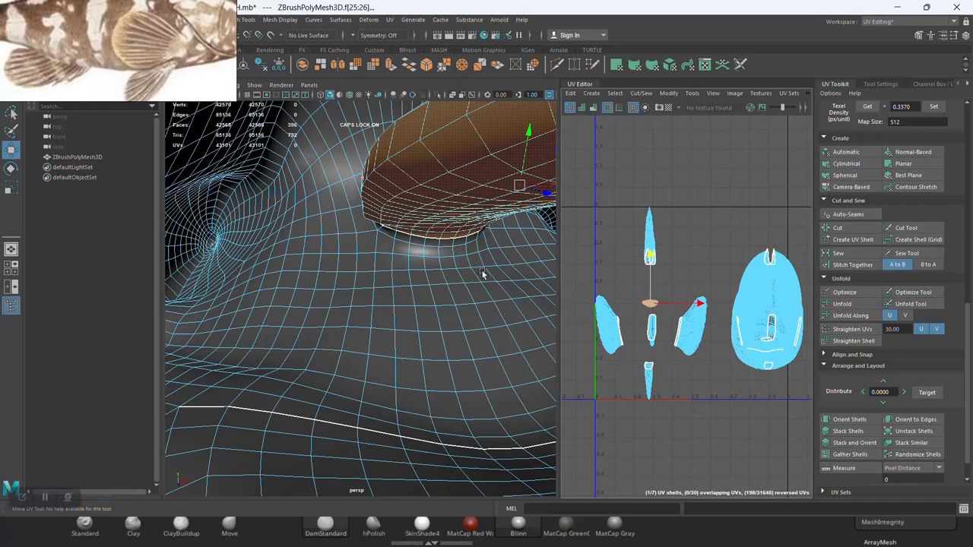
Orbit around the fish's head and select the band of faces inside the mouth
key("f")
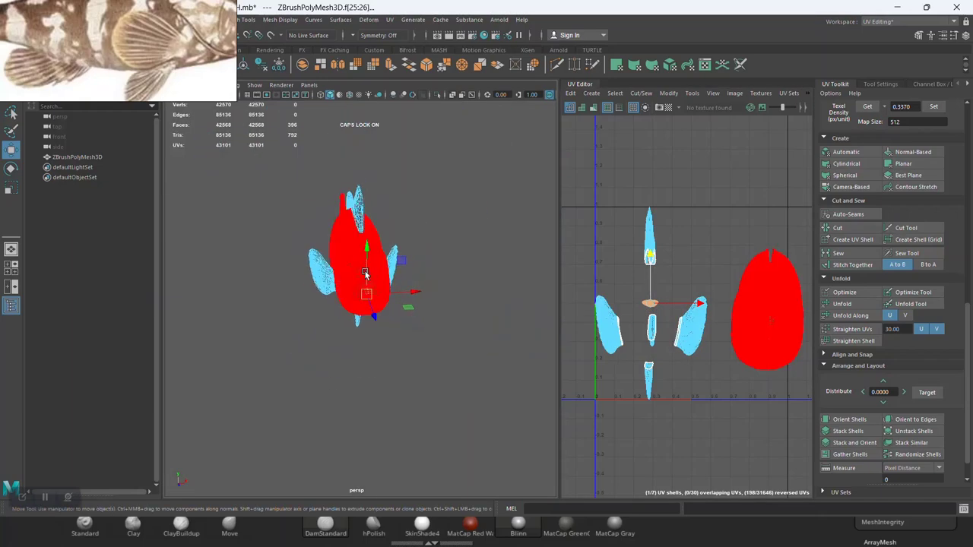
left_click_drag(347, 292, 410, 323)
scroll("up", 3)
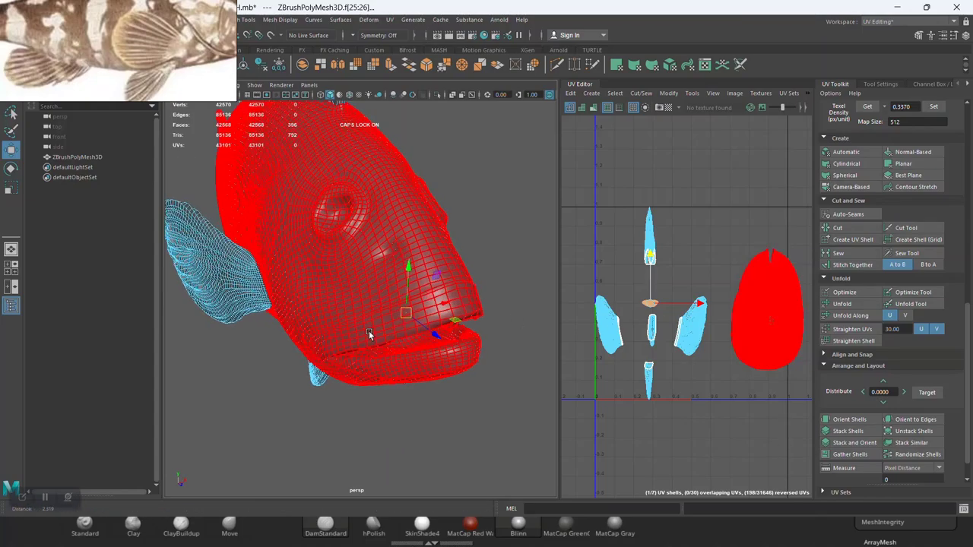
scroll("up", 3)
left_click_drag(397, 287, 365, 364)
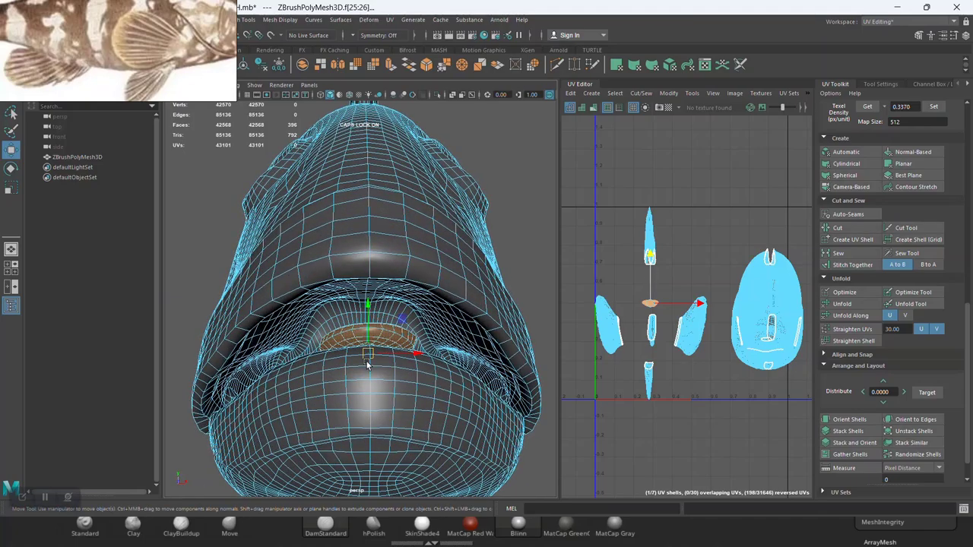
left_click_drag(367, 258, 368, 321)
left_click(380, 349)
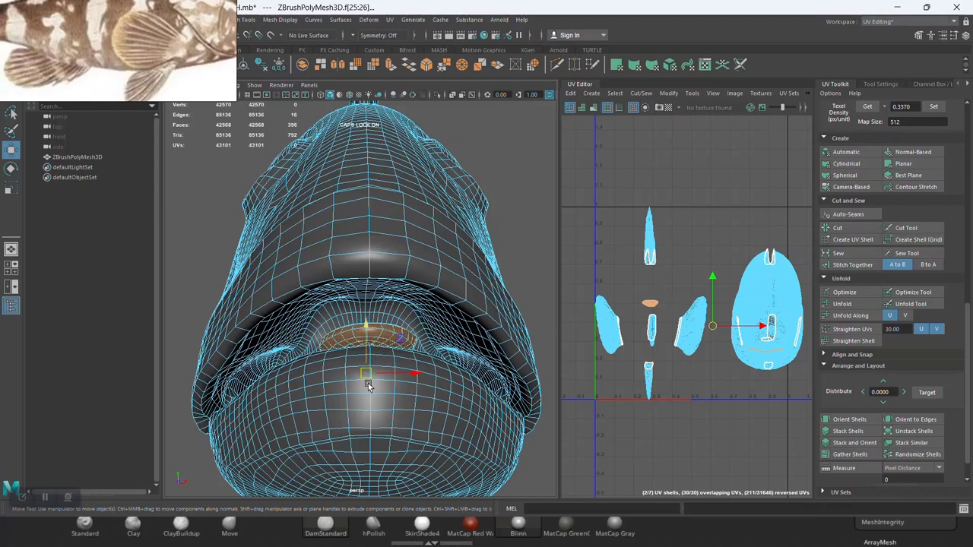
Orbit around the fish to check the mouth selection and the tail opening
left_click_drag(391, 378, 410, 328)
scroll("up", 3)
scroll("up", 3)
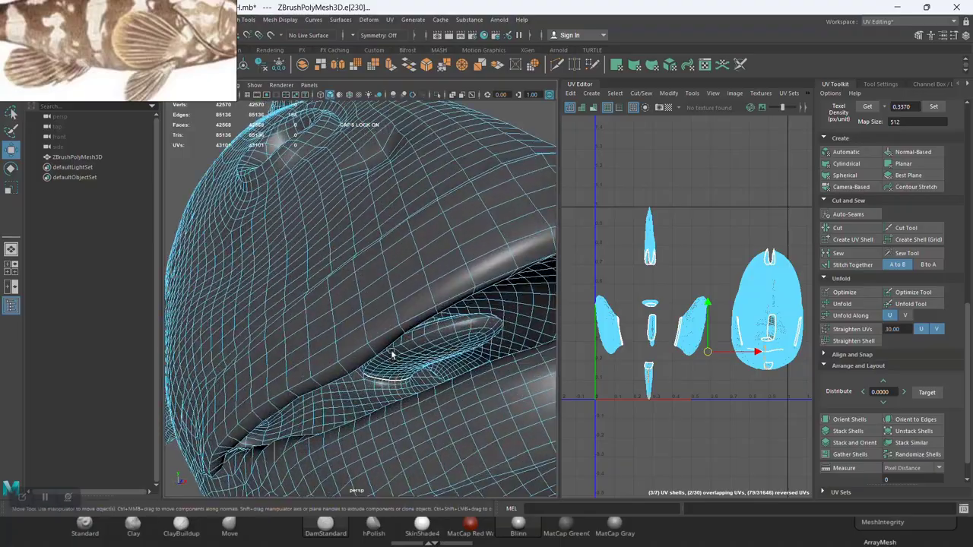
scroll("up", 3)
scroll("up", 3)
key("f")
left_click_drag(409, 346, 395, 327)
scroll("up", 3)
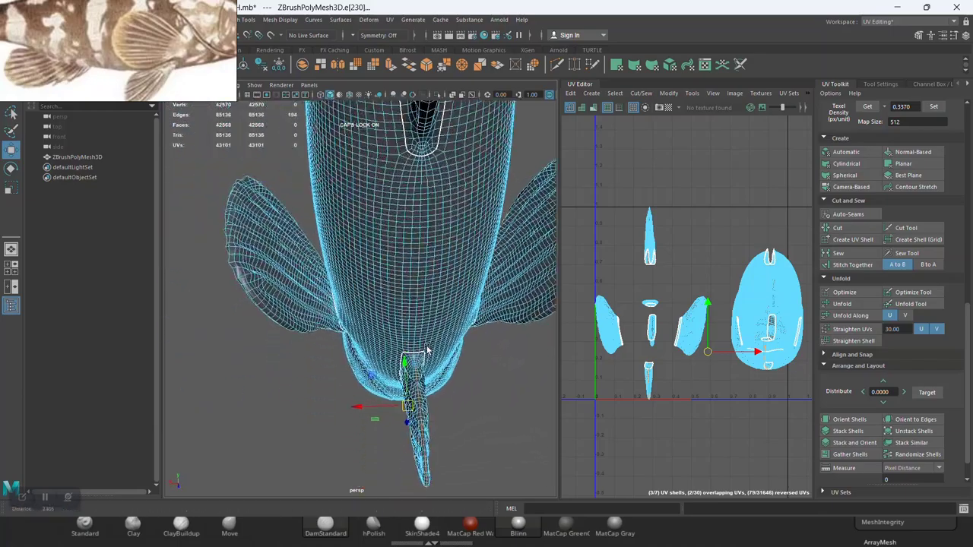
scroll("up", 3)
scroll("up", 3)
scroll("up", 3)
left_click_drag(413, 282, 418, 322)
scroll("up", 3)
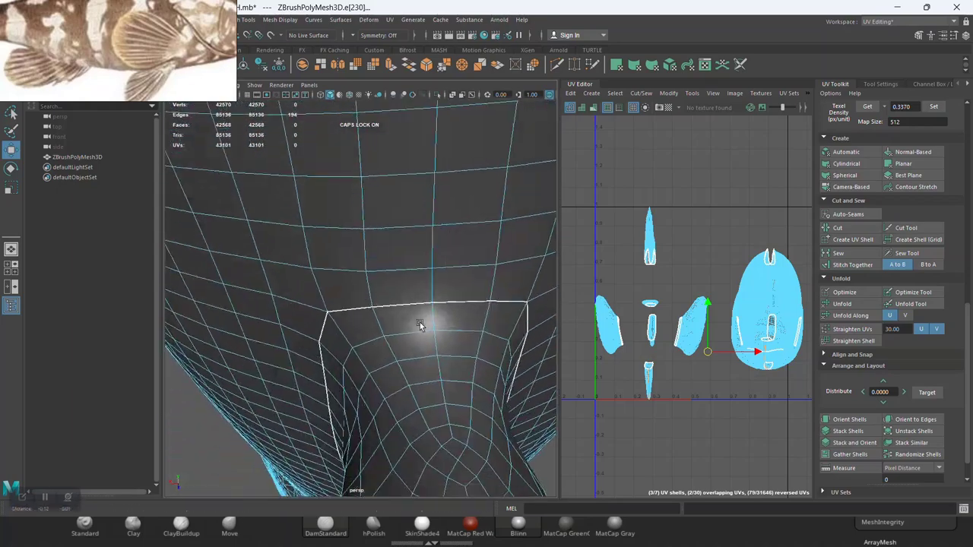
scroll("up", 3)
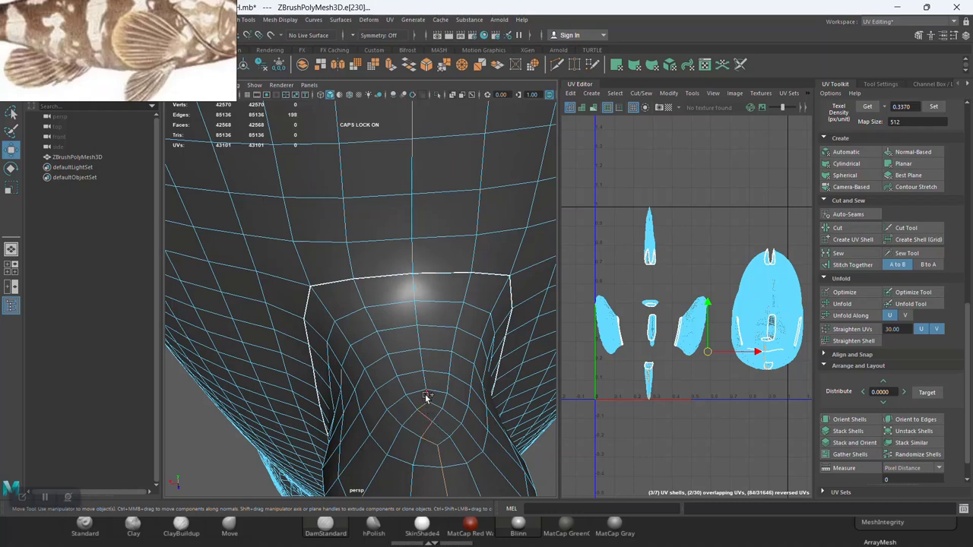
Cut the UVs along the selected edge loop running down the fish's back
scroll("down", 3)
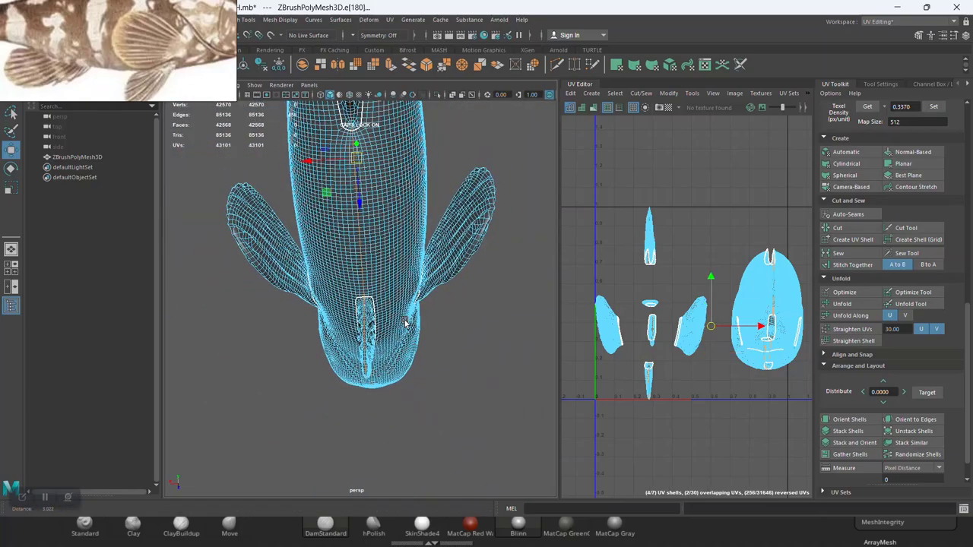
left_click_drag(423, 346, 341, 310)
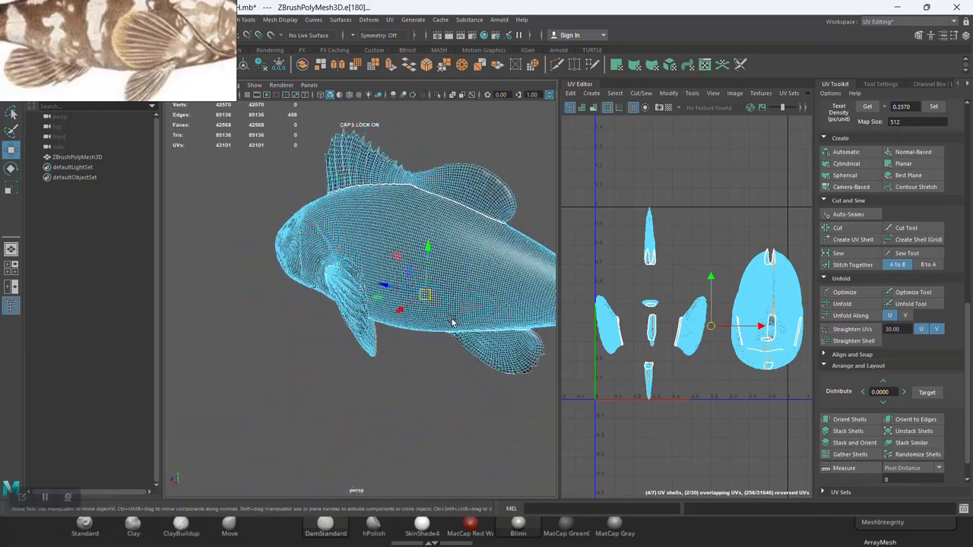
left_click_drag(340, 309, 380, 348)
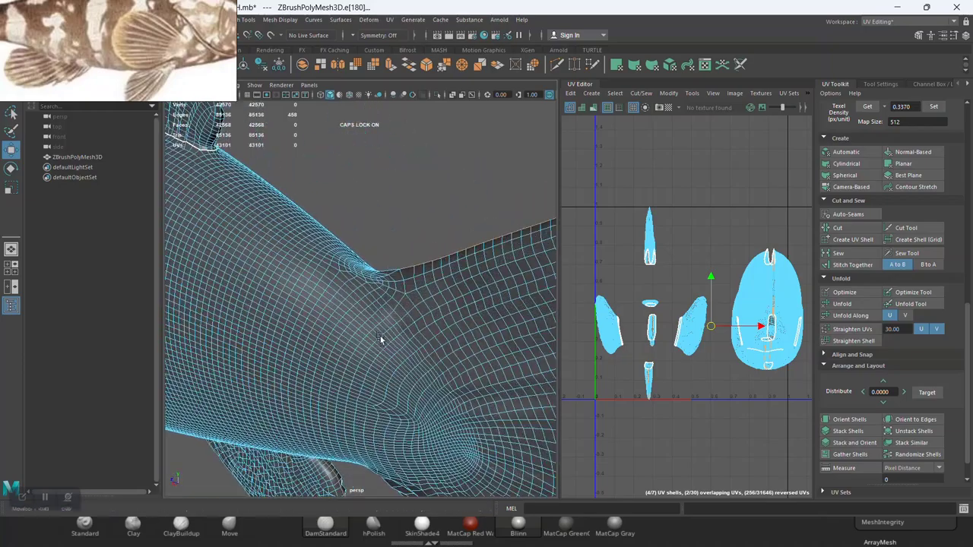
left_click_drag(380, 347, 471, 327)
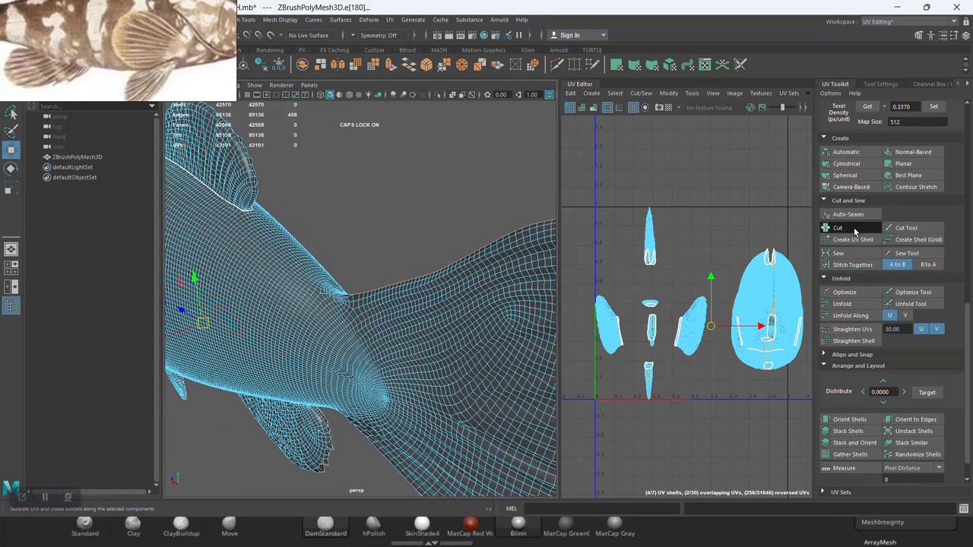
left_click_drag(327, 311, 315, 243)
Tumble the view around the head and side to inspect the new back seam
left_click_drag(316, 243, 418, 304)
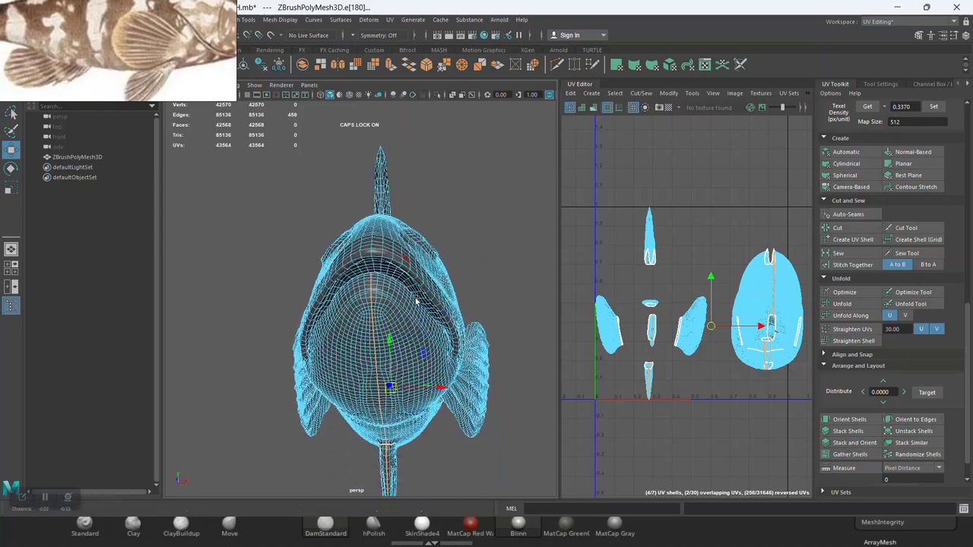
left_click_drag(418, 304, 408, 286)
left_click_drag(409, 286, 319, 283)
left_click_drag(756, 276, 733, 241)
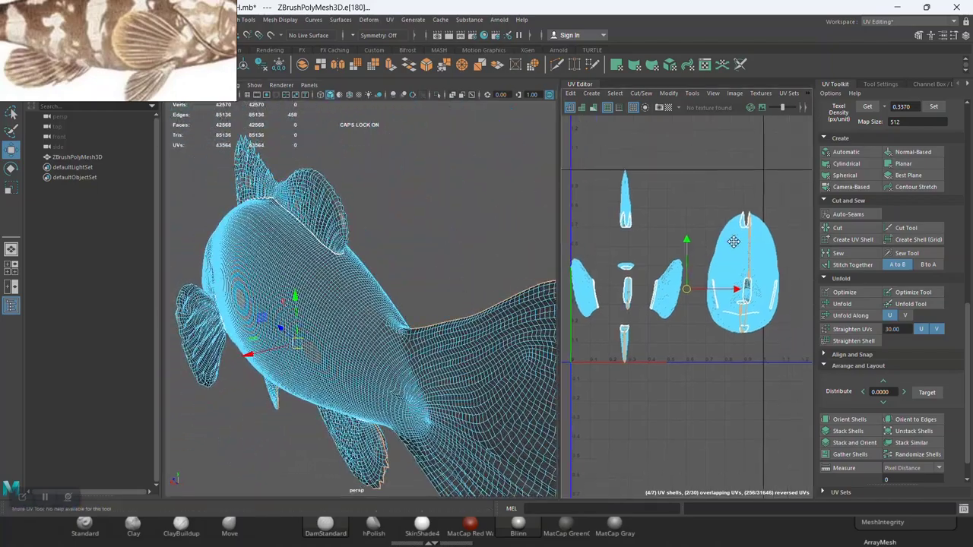
scroll("up", 3)
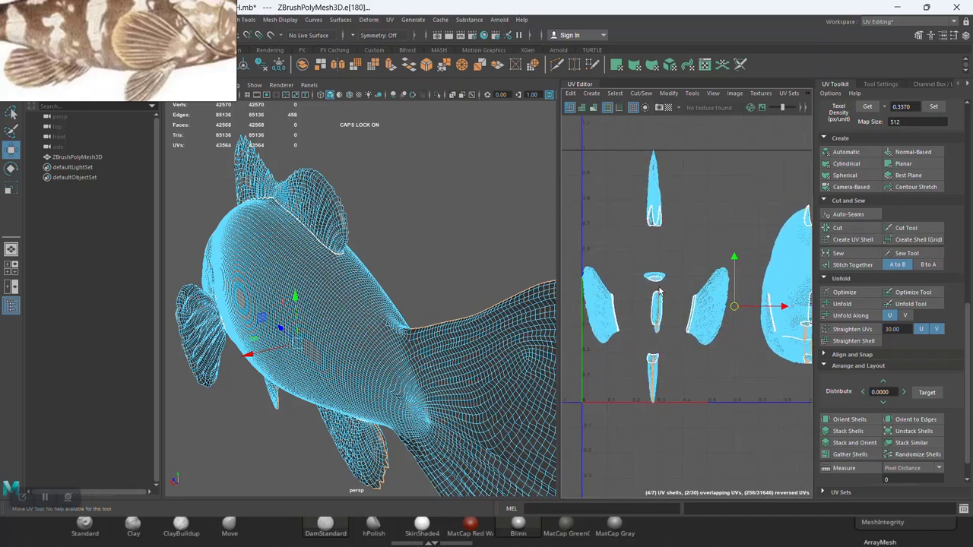
left_click_drag(432, 304, 374, 281)
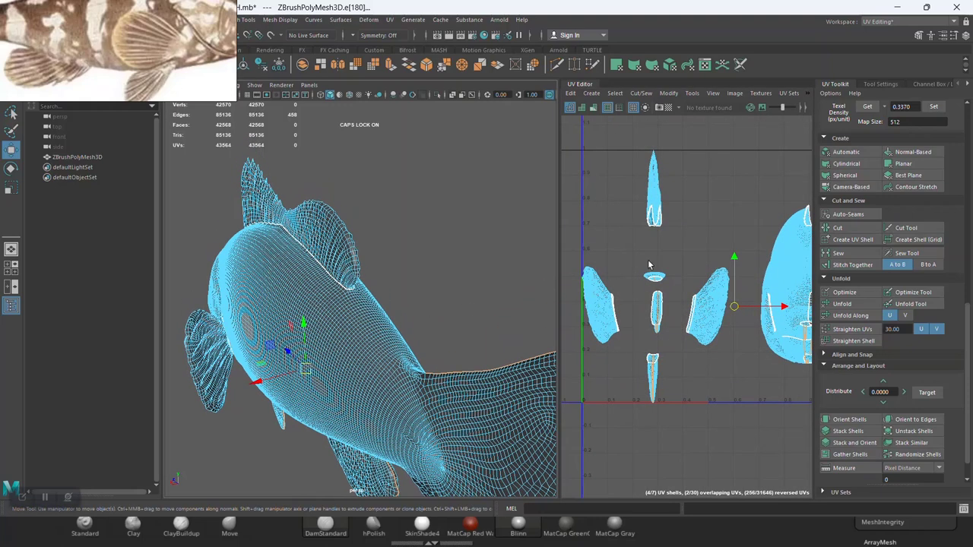
scroll("up", 3)
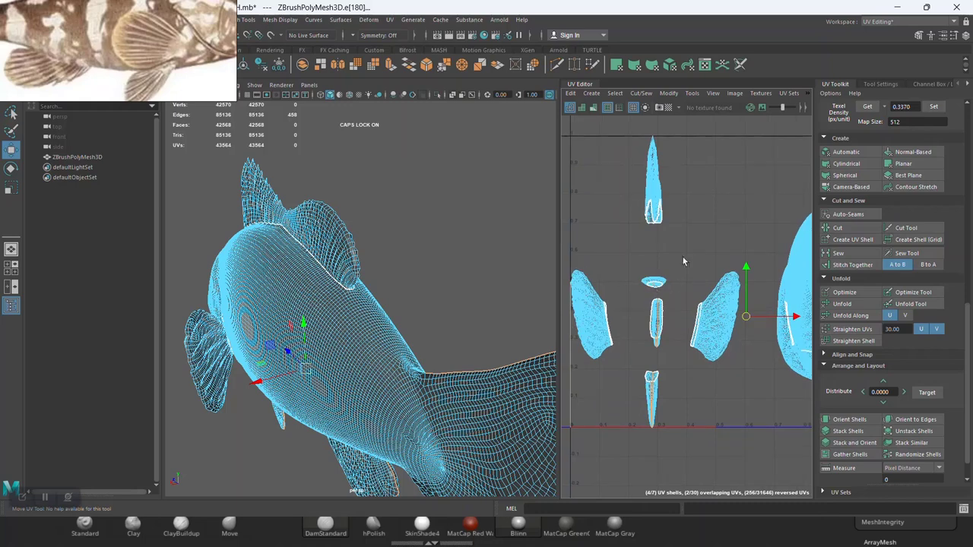
scroll("down", 3)
Switch to UV Shell selection, pick the body shell and unfold it flat
scroll("down", 3)
scroll("down", 3)
right_click(714, 192)
left_click_drag(715, 191, 671, 177)
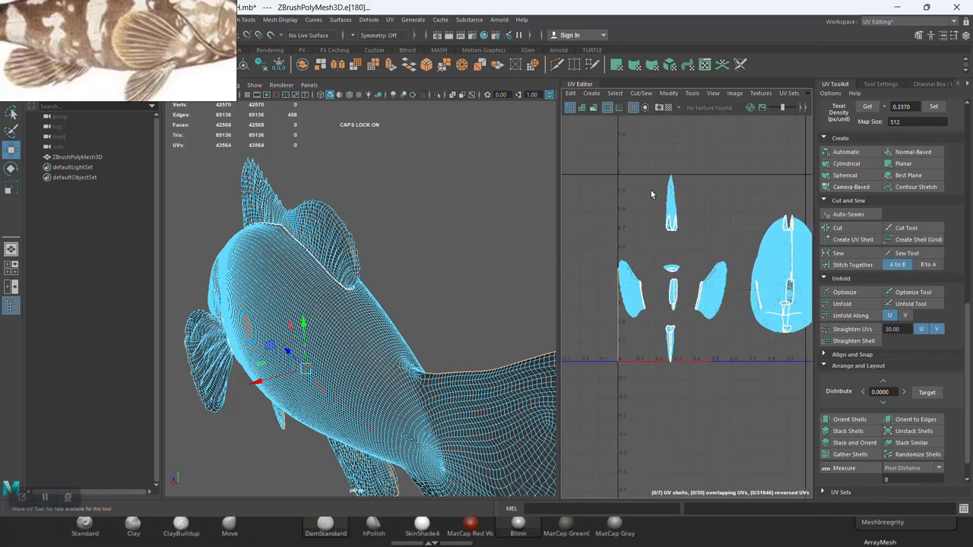
left_click_drag(603, 167, 700, 344)
left_click(714, 288)
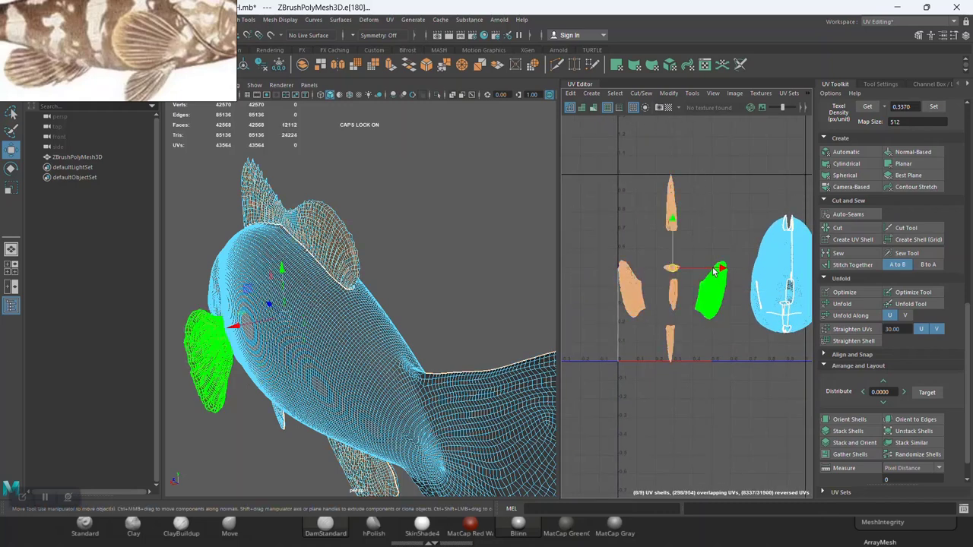
left_click_drag(714, 271, 571, 267)
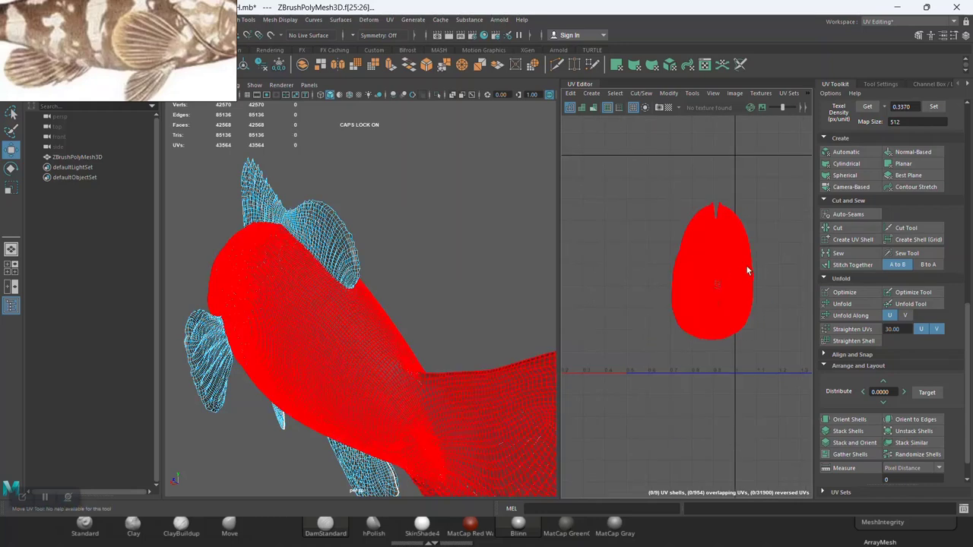
left_click(747, 269)
scroll("up", 3)
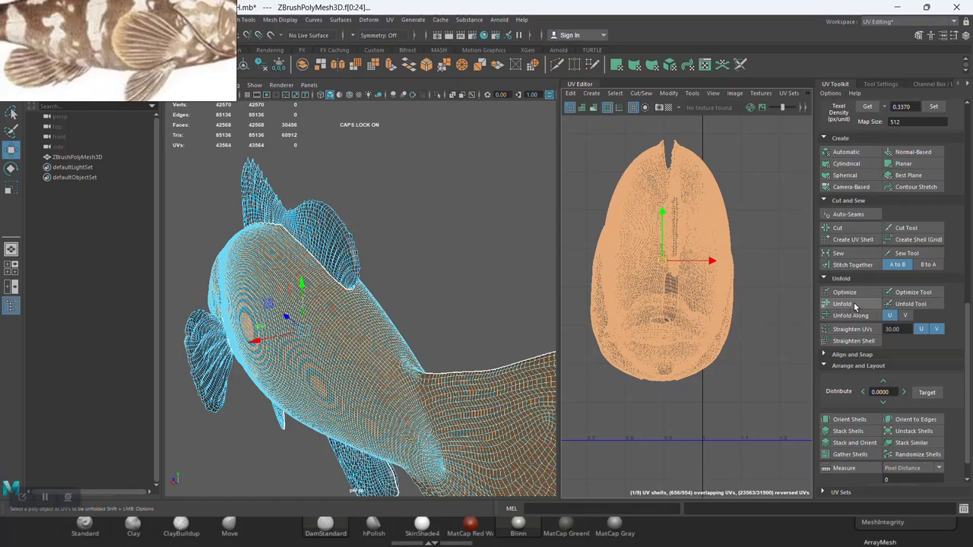
left_click(853, 302)
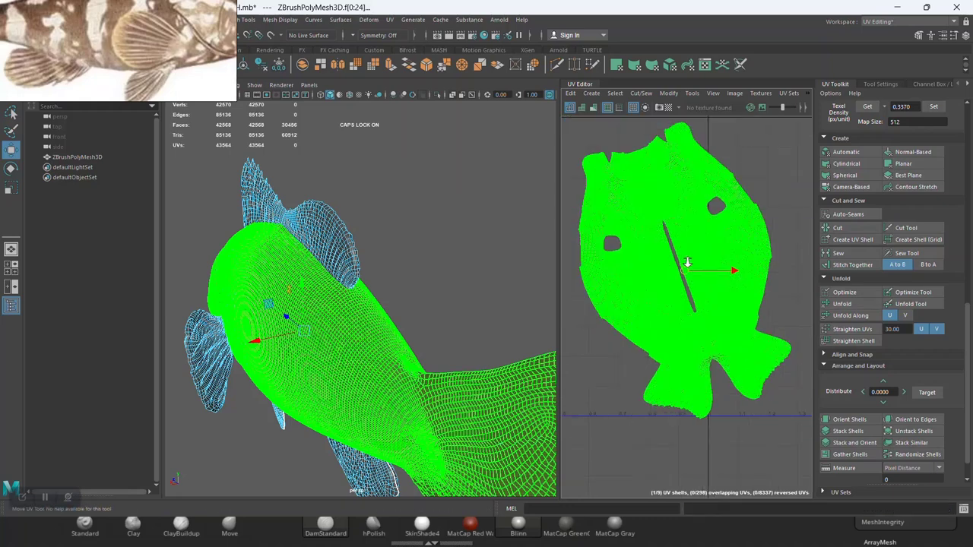
Reselect the unfolded body UV shell and orbit around the fish's head
left_click(763, 204)
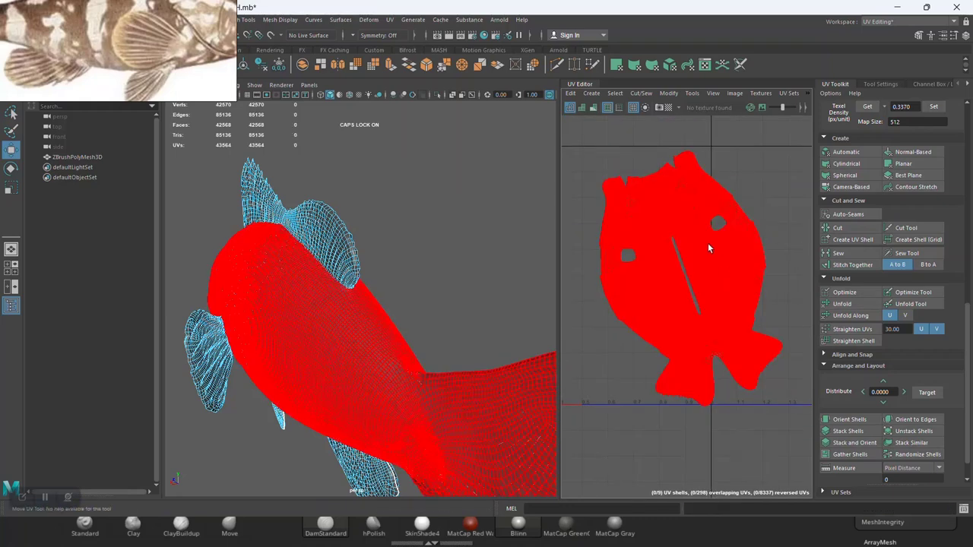
left_click(708, 242)
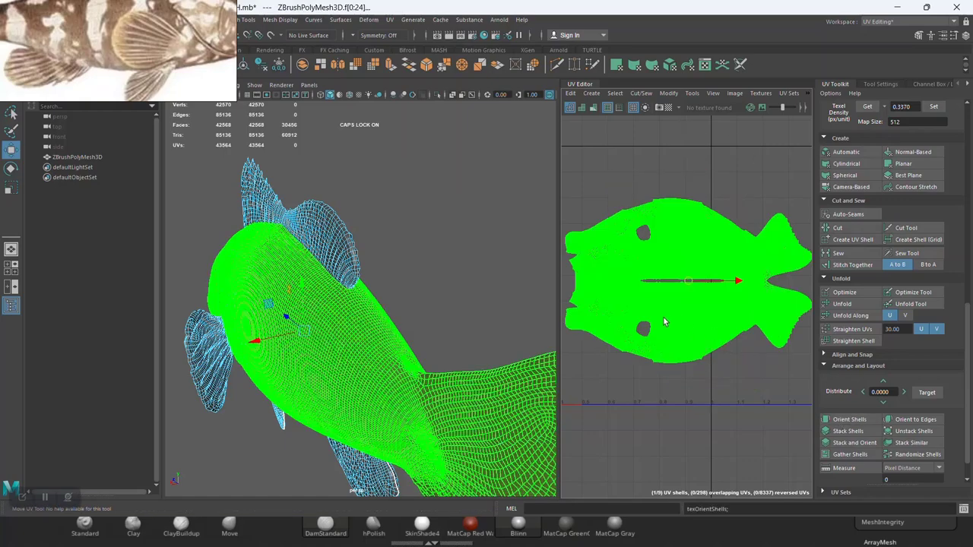
left_click_drag(418, 332, 422, 304)
Zoom the UV Editor out to all shells, then in until the dorsal fin fills the view
scroll("up", 3)
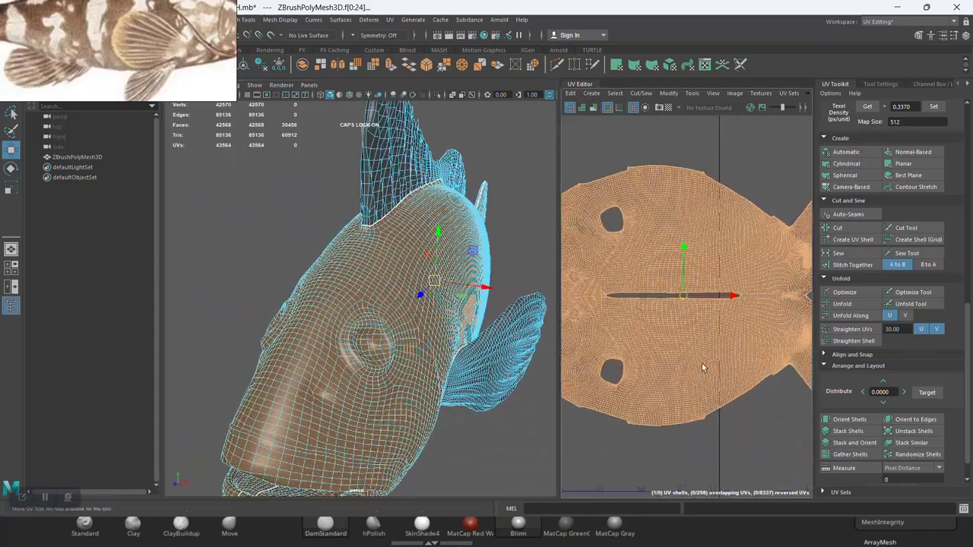
scroll("up", 3)
scroll("up", 3)
scroll("down", 3)
scroll("down", 3)
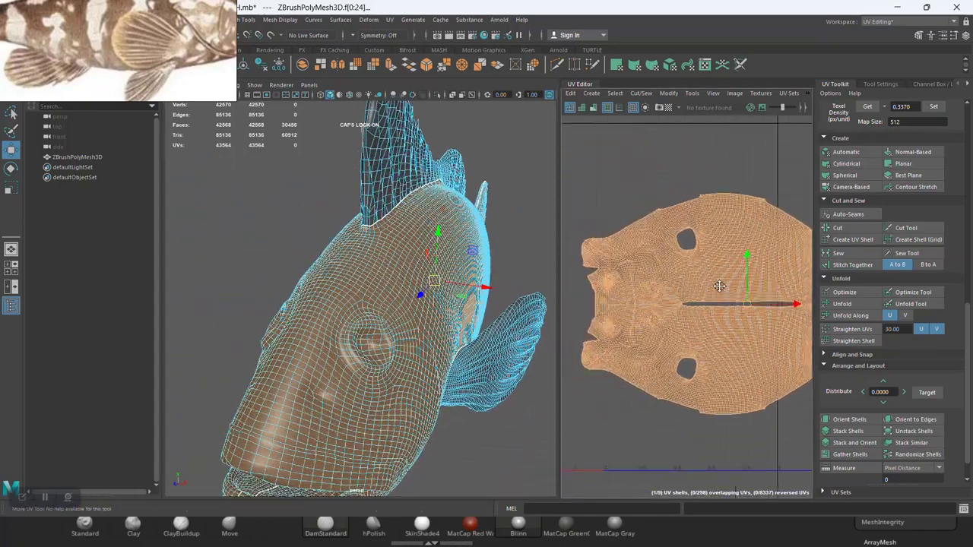
scroll("up", 3)
scroll("up", 3)
scroll("down", 3)
scroll("up", 3)
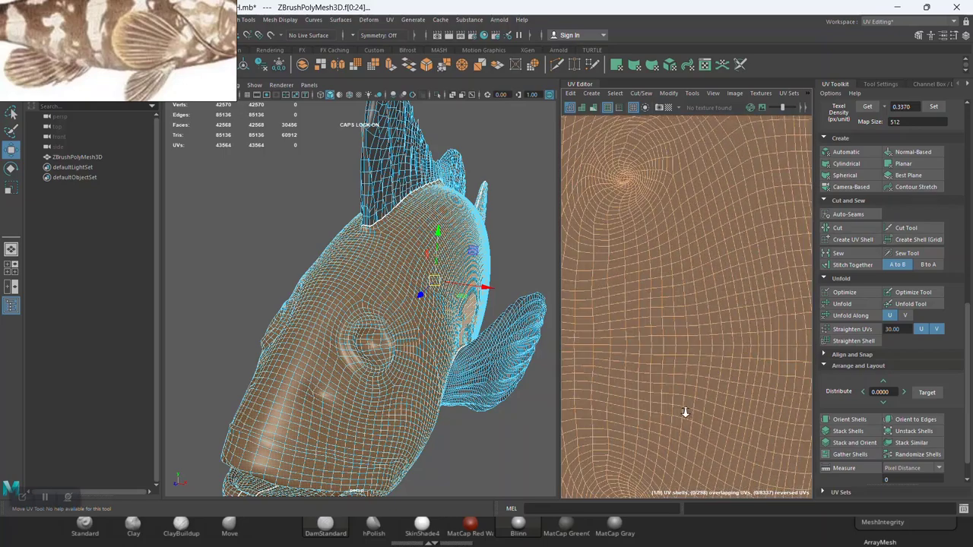
scroll("down", 3)
scroll("down", 3)
scroll("down", 3)
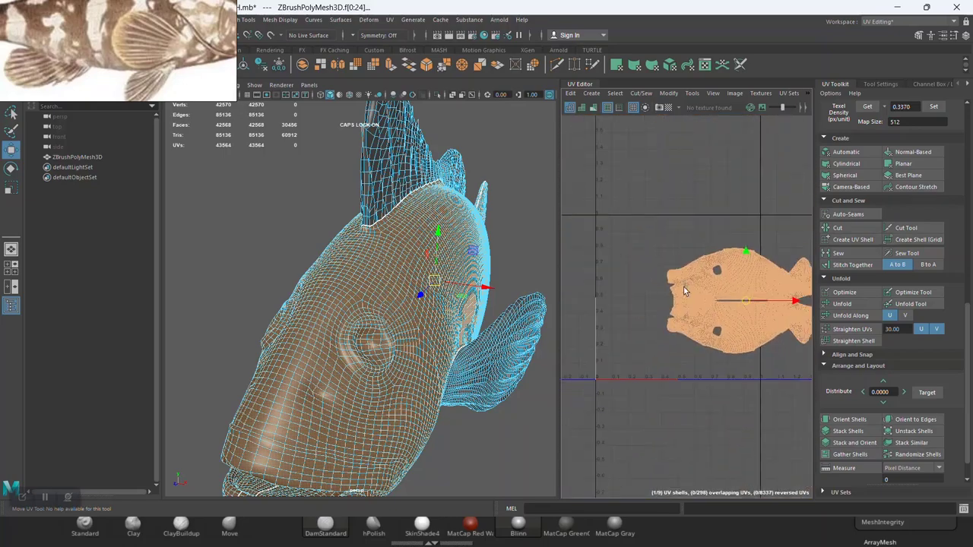
scroll("down", 3)
scroll("up", 3)
scroll("up", 3)
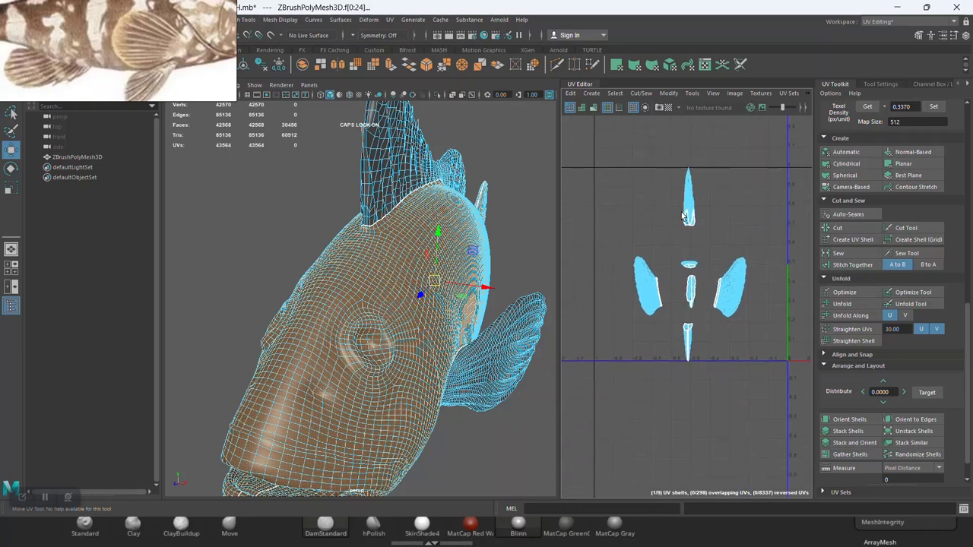
scroll("up", 3)
scroll("up", 3)
scroll("up", 3)
Select the dorsal fin's UV shell and switch to edge selection
scroll("up", 3)
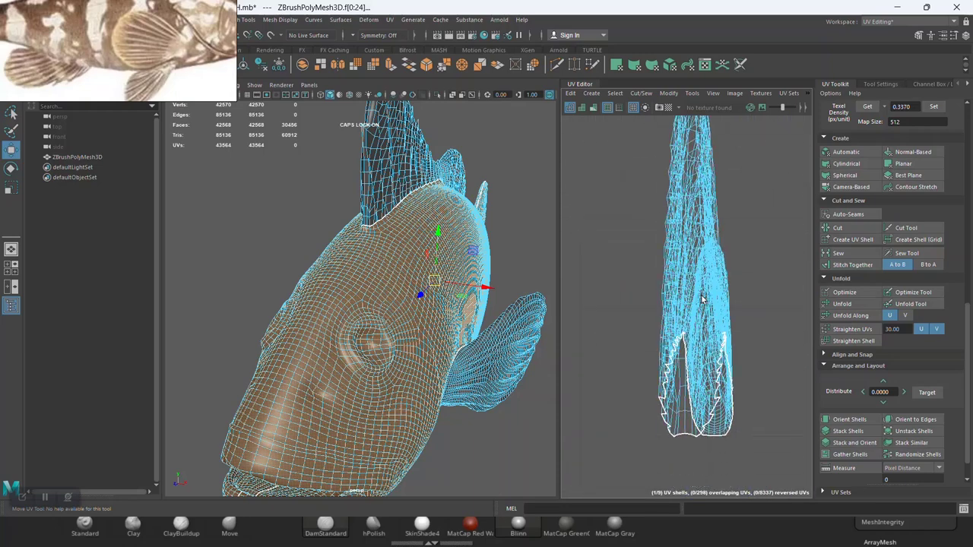
left_click(680, 277)
right_click(691, 255)
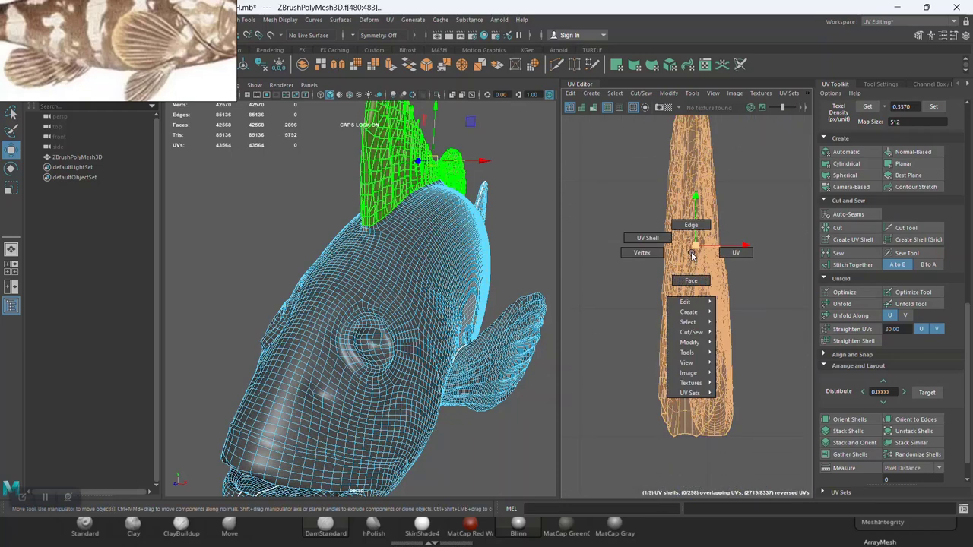
left_click(691, 226)
Orbit and zoom in close on the dorsal fin to work on its seam edges
left_click_drag(426, 319, 465, 283)
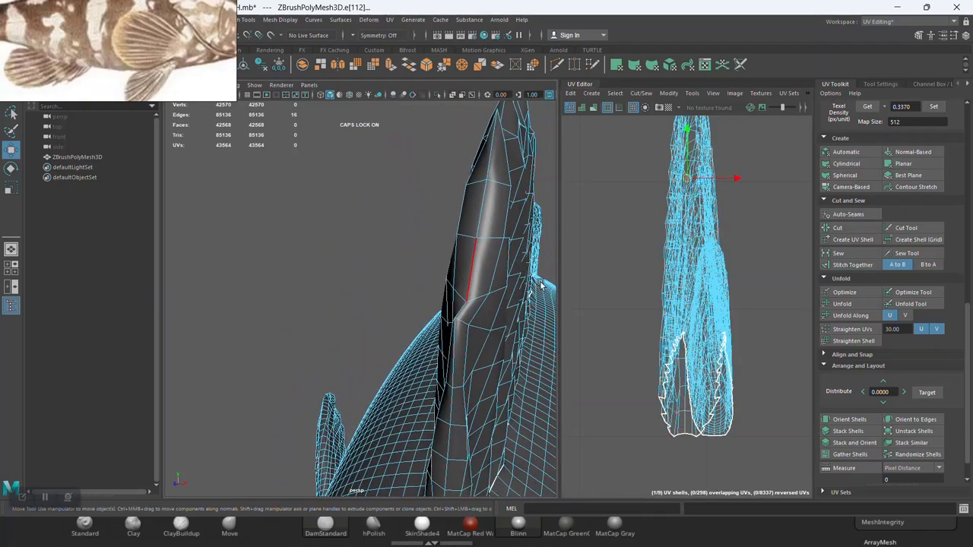
scroll("up", 3)
scroll("up", 3)
scroll("up", 3)
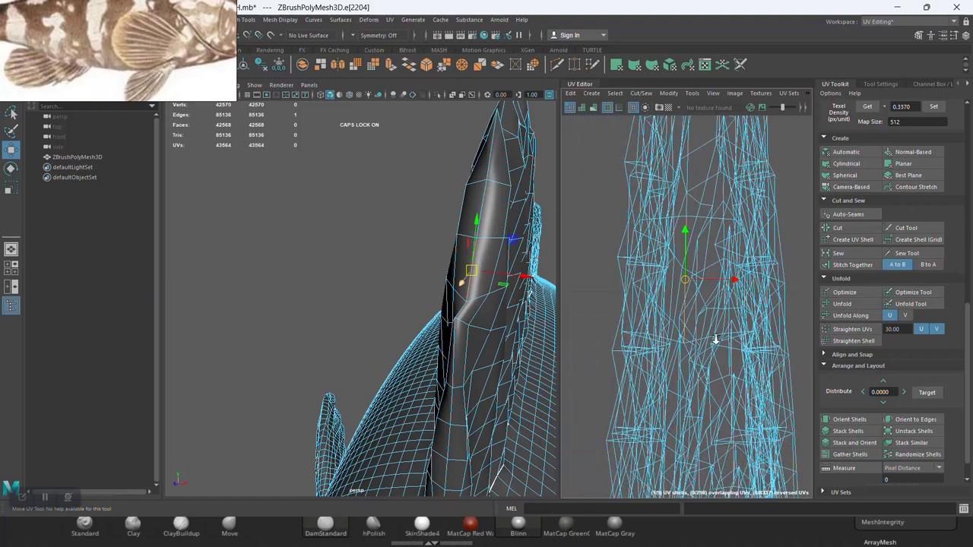
scroll("up", 3)
scroll("up", 3)
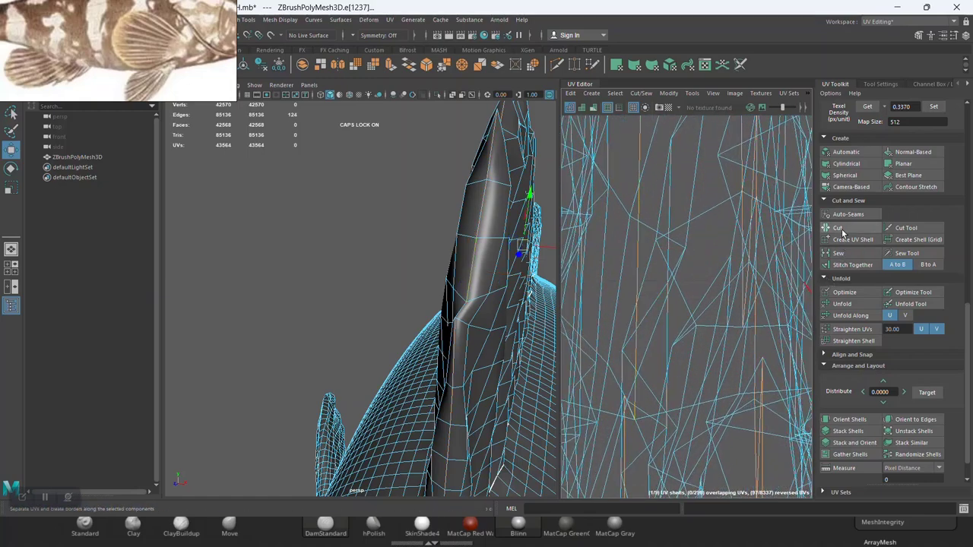
scroll("down", 3)
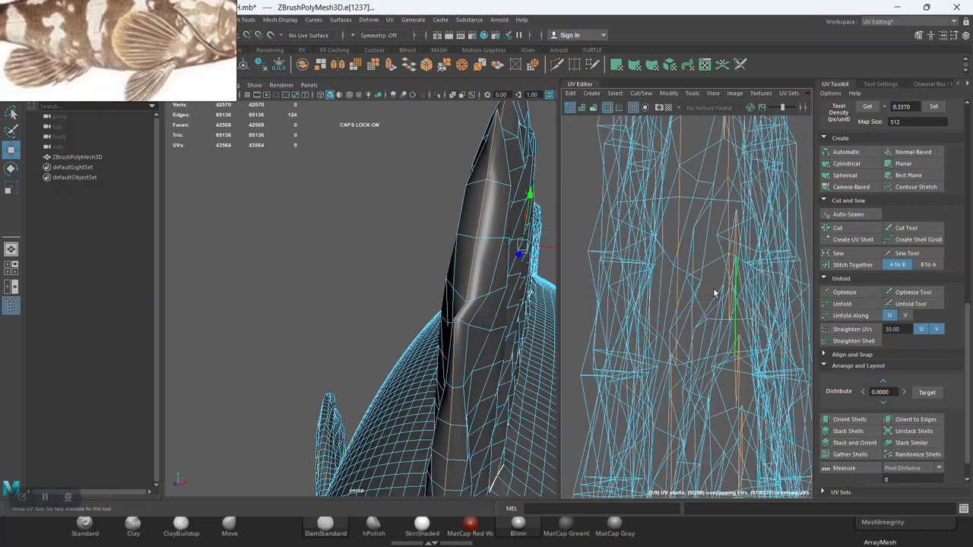
scroll("down", 3)
scroll("down", 3)
scroll("down", 3)
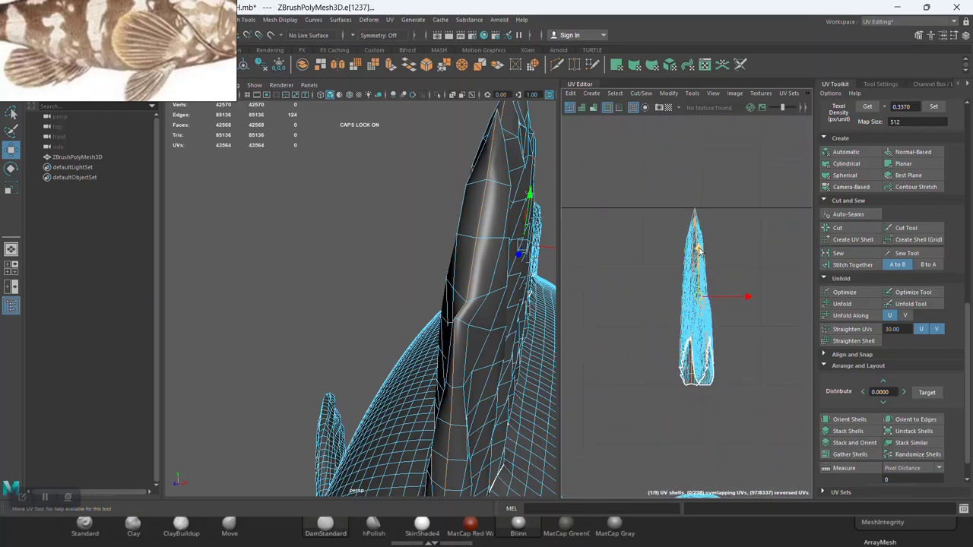
scroll("up", 3)
Clear the fin shell selection and bring the other fin shells into view
right_click(722, 223)
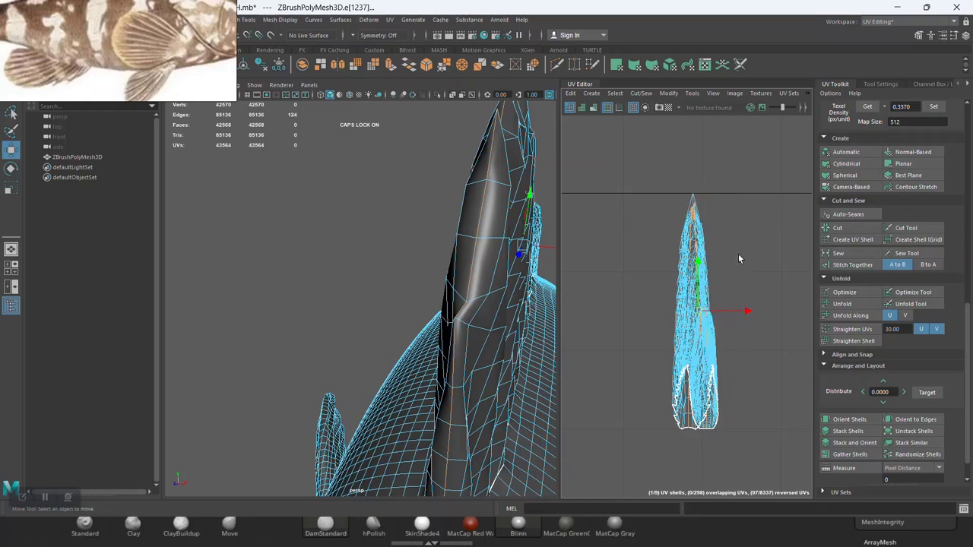
left_click(725, 251)
scroll("down", 3)
left_click_drag(722, 281, 723, 291)
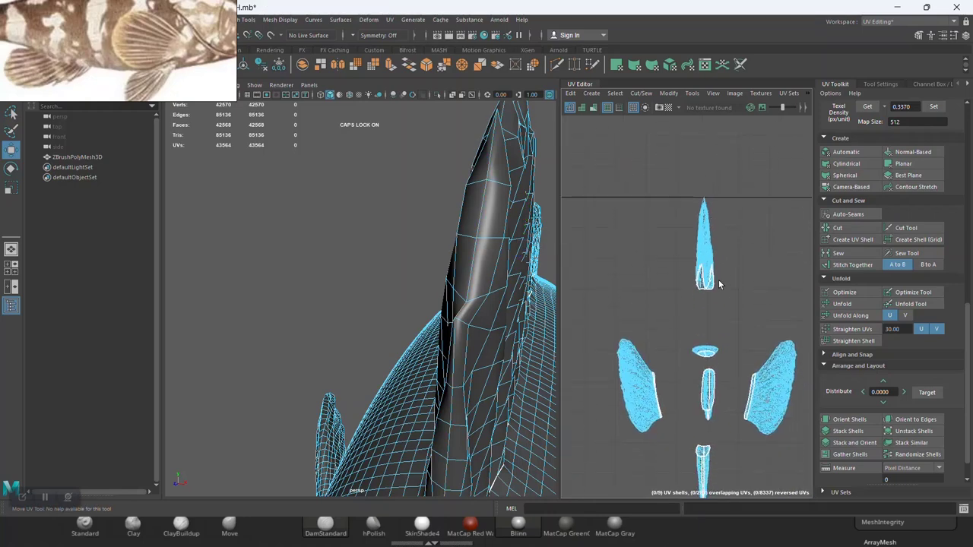
Marquee-select the eight smaller UV shells, including the peanut-shaped one, and unfold them
scroll("down", 3)
left_click_drag(637, 215, 778, 469)
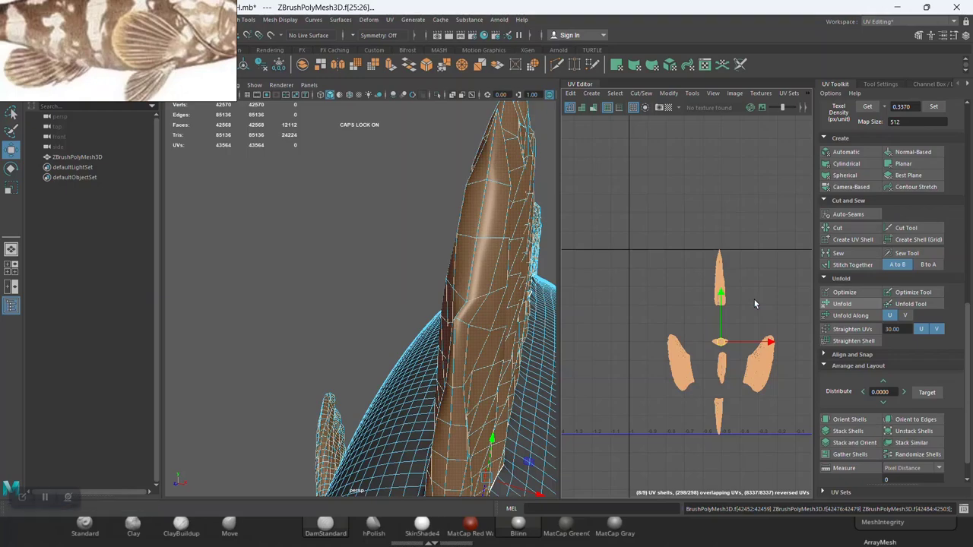
scroll("up", 3)
scroll("up", 3)
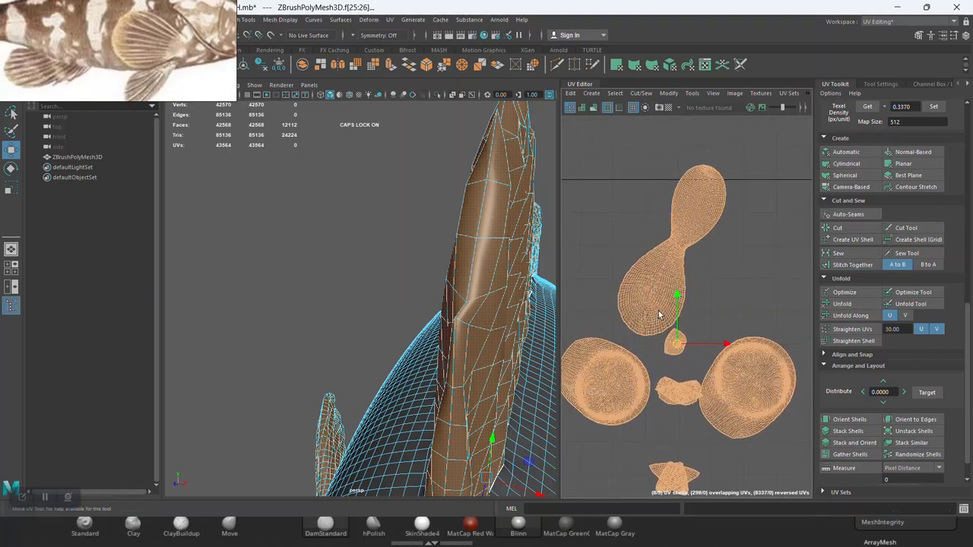
scroll("up", 3)
scroll("up", 3)
scroll("down", 3)
scroll("down", 3)
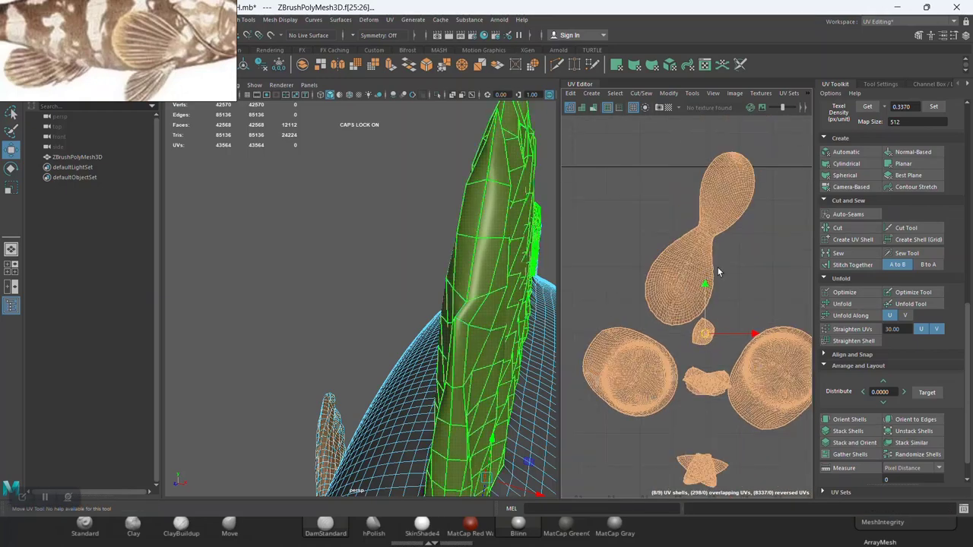
left_click(699, 258)
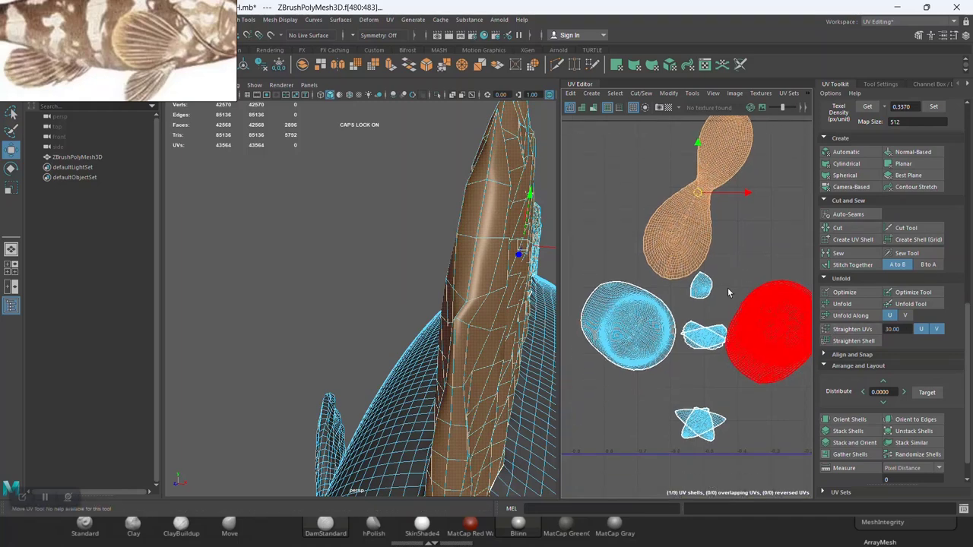
left_click_drag(770, 380, 755, 319)
left_click_drag(788, 388, 623, 273)
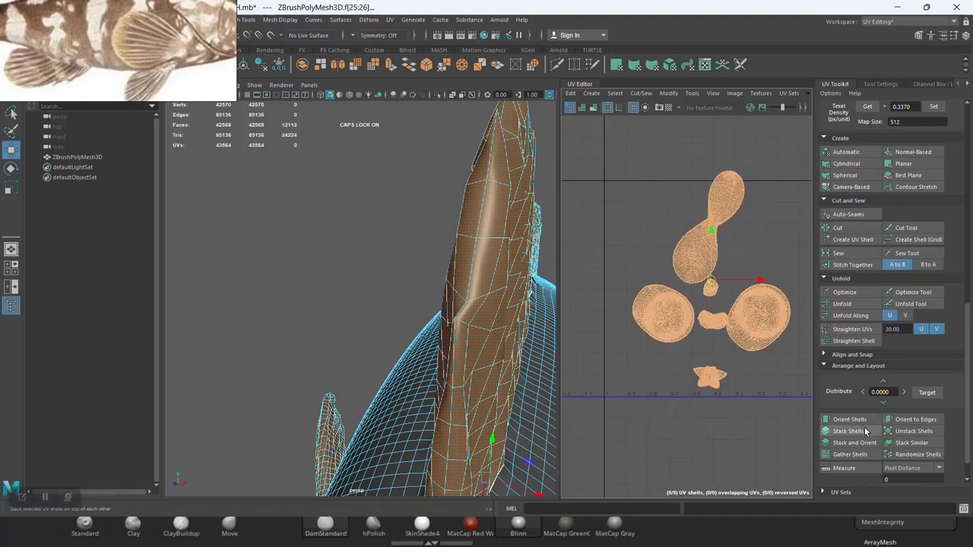
scroll("down", 3)
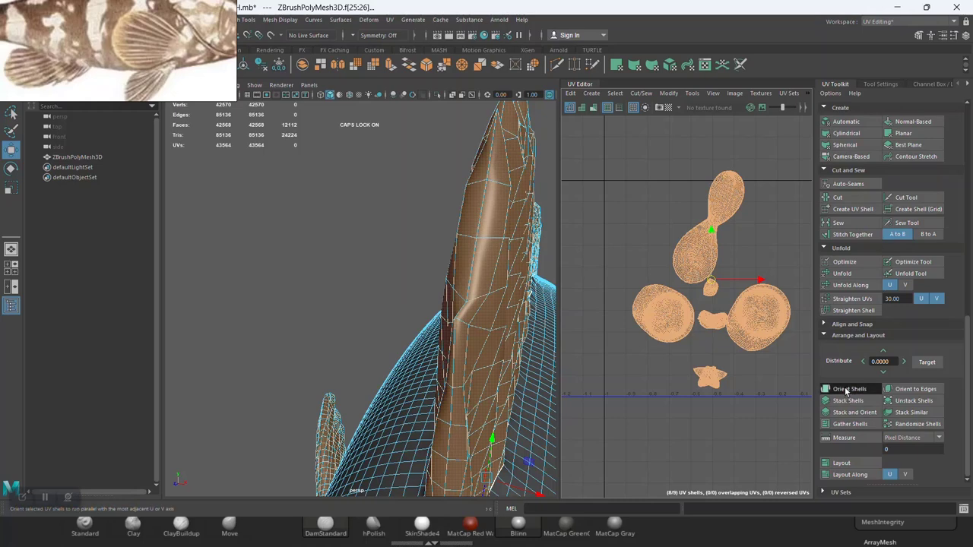
Orient the shells straight, then rotate the small middle shell 90° beside its matching half
left_click(754, 251)
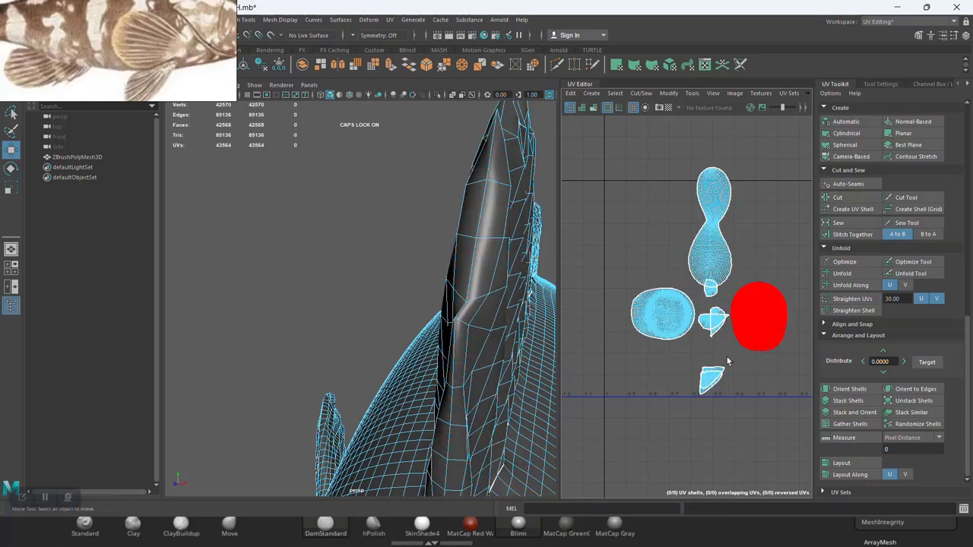
scroll("up", 3)
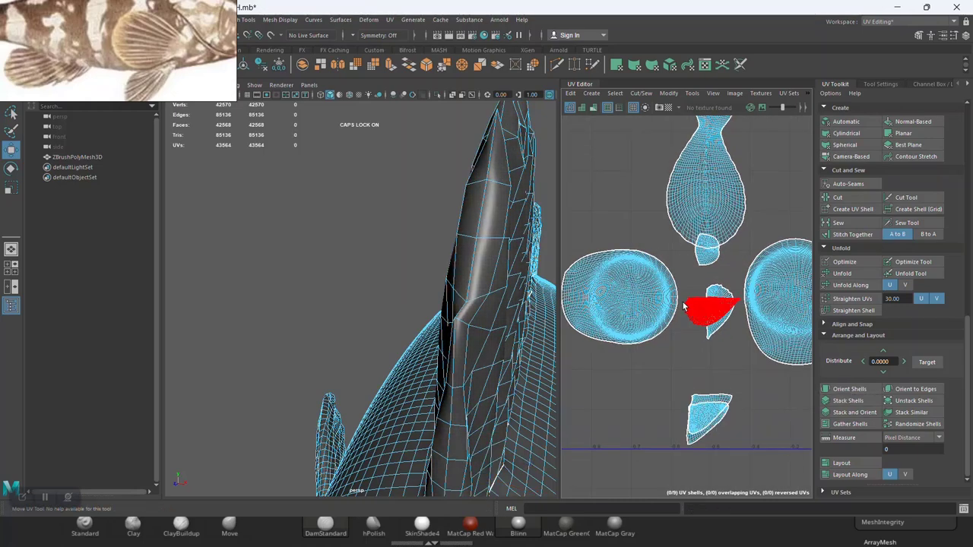
left_click(706, 308)
scroll("up", 3)
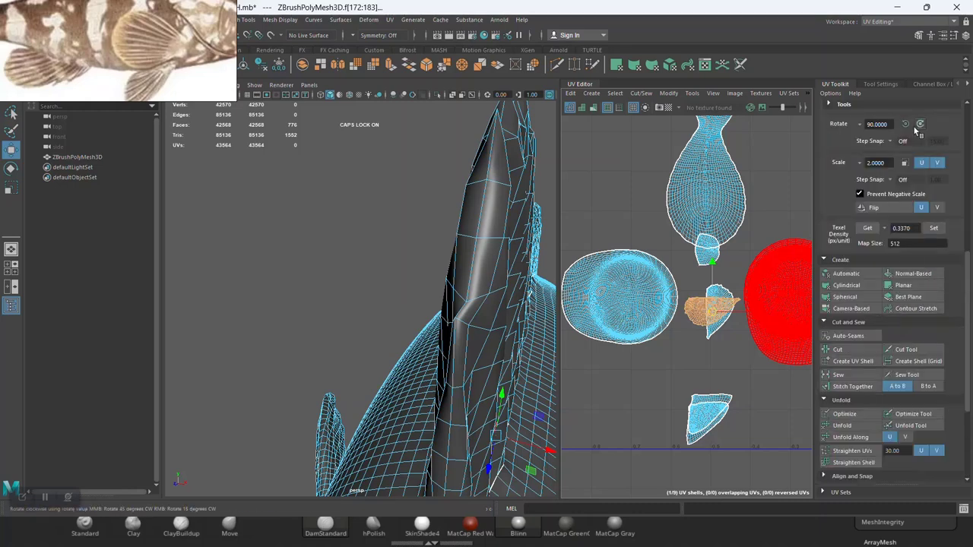
left_click_drag(707, 289, 686, 285)
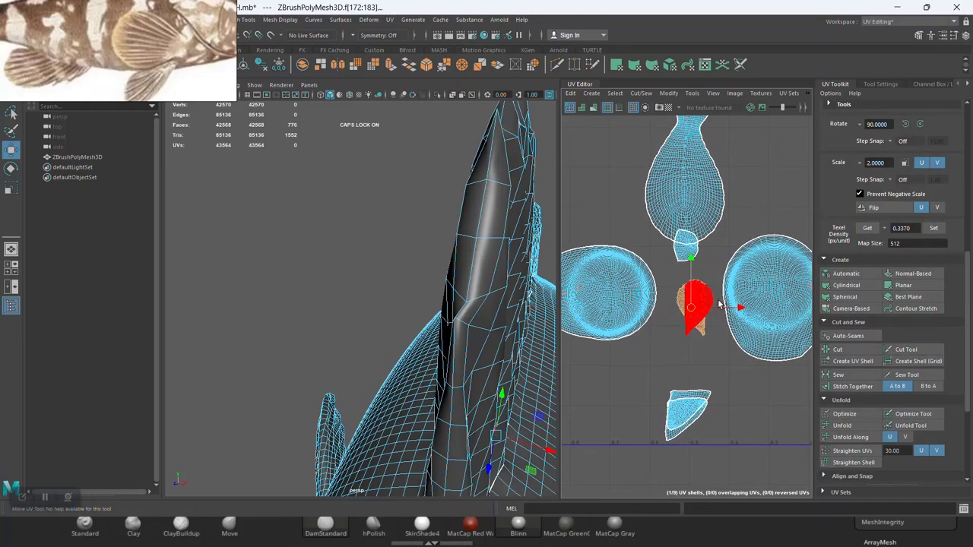
left_click_drag(710, 310, 698, 311)
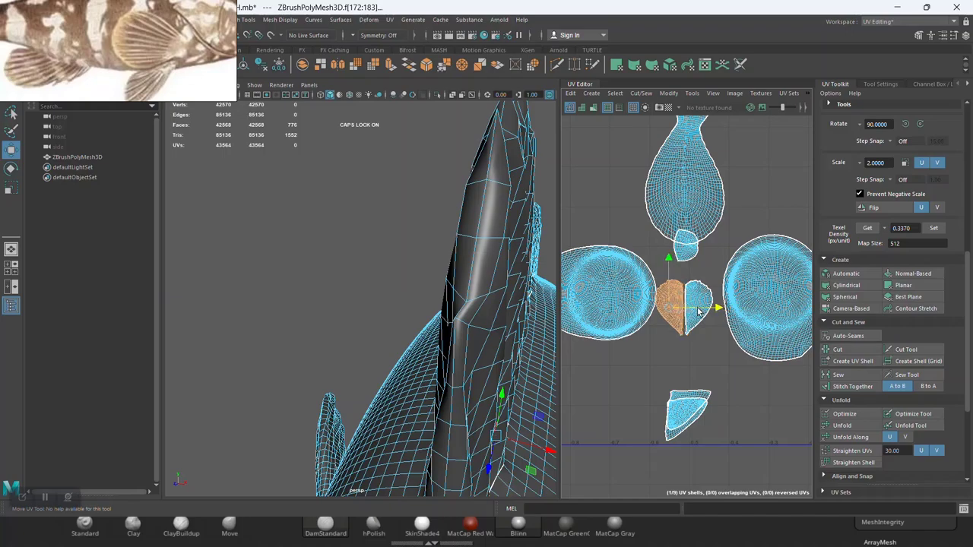
Frame the fish, turn it to inspect the underside, and change the component selection type
key("a")
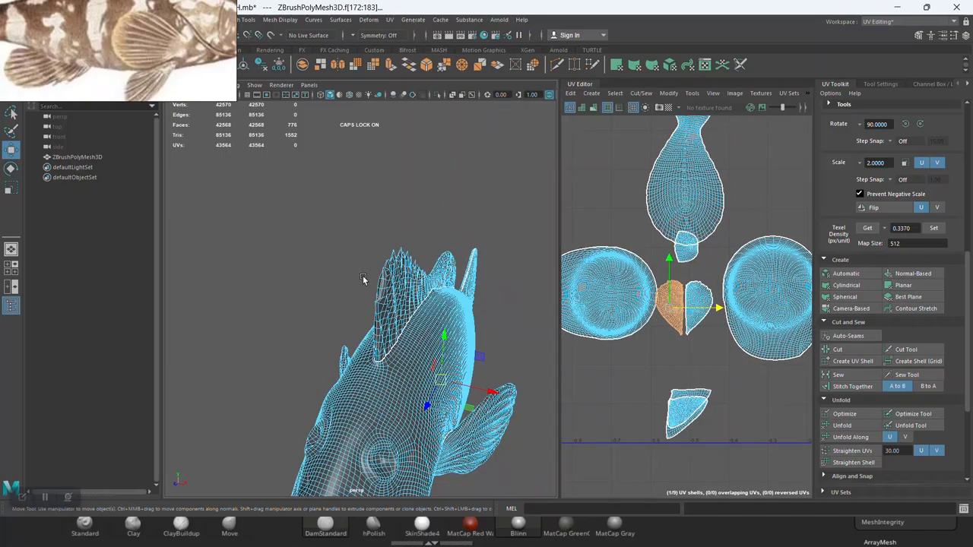
left_click_drag(396, 271, 438, 273)
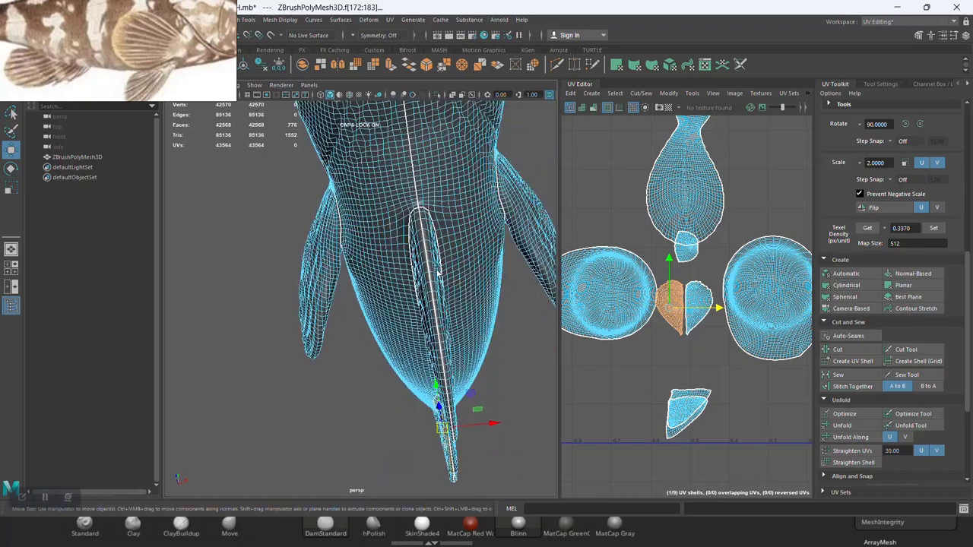
scroll("up", 3)
scroll("up", 3)
scroll("up", 3)
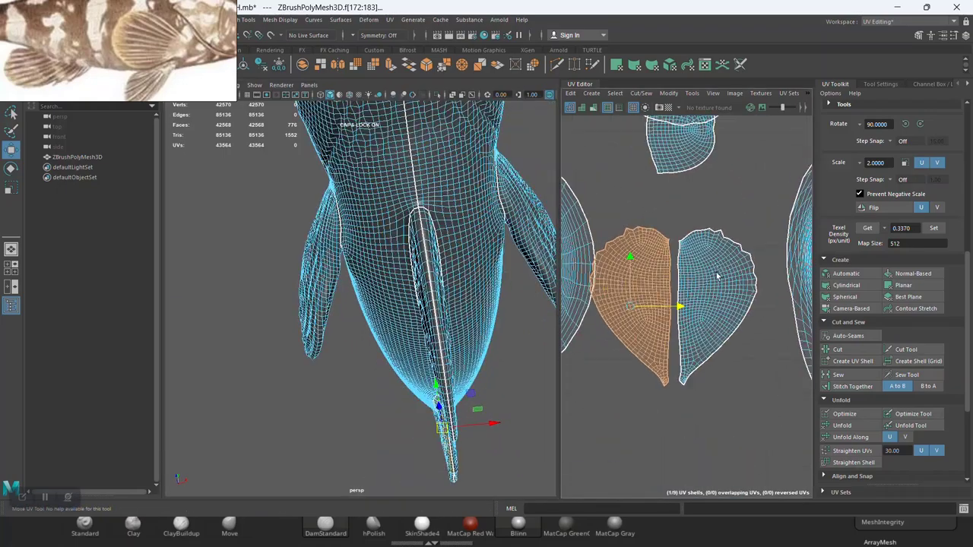
scroll("up", 3)
scroll("up", 3)
left_click_drag(686, 244, 673, 220)
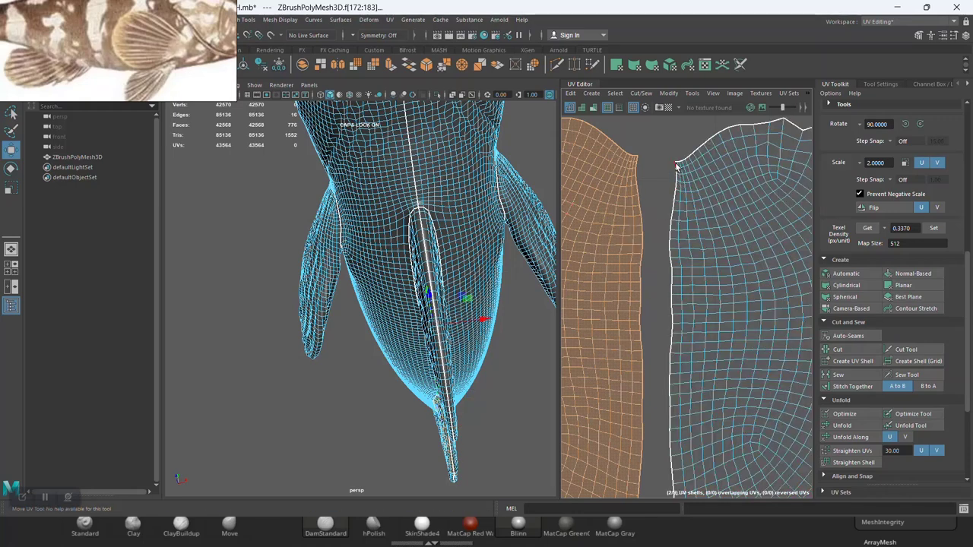
Select the edge loop along the lower fin's UV seam, framing both shells in view
left_click(677, 165)
key("f")
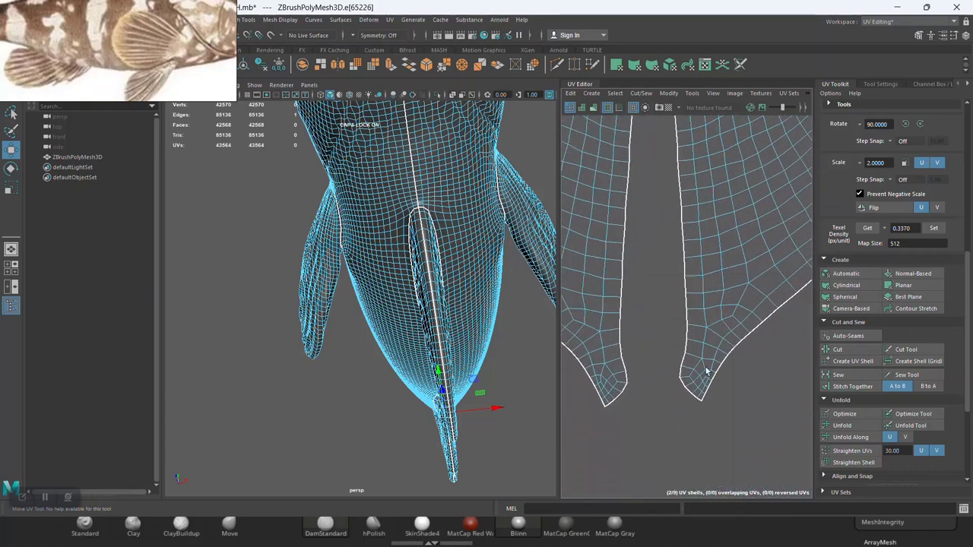
double_click(682, 363)
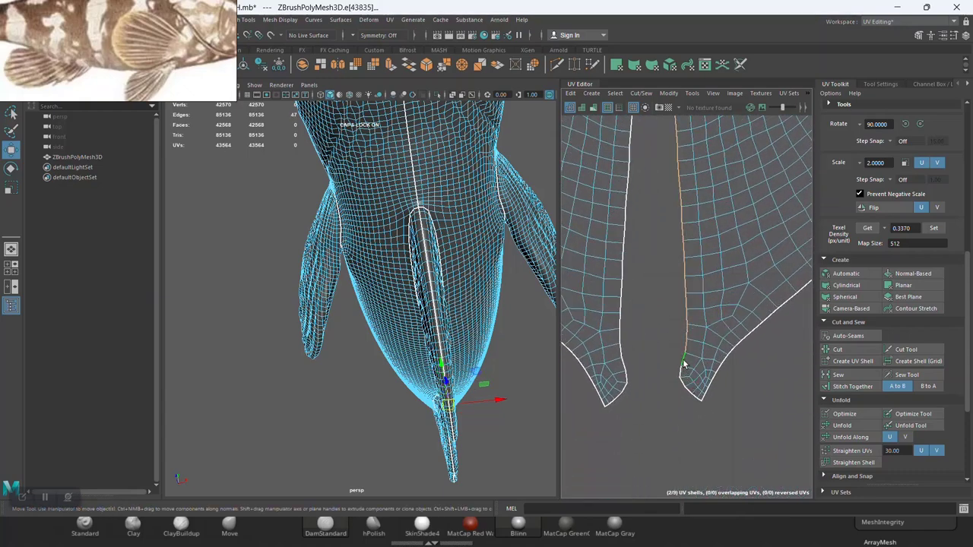
left_click_drag(553, 344, 351, 328)
left_click_drag(431, 328, 402, 335)
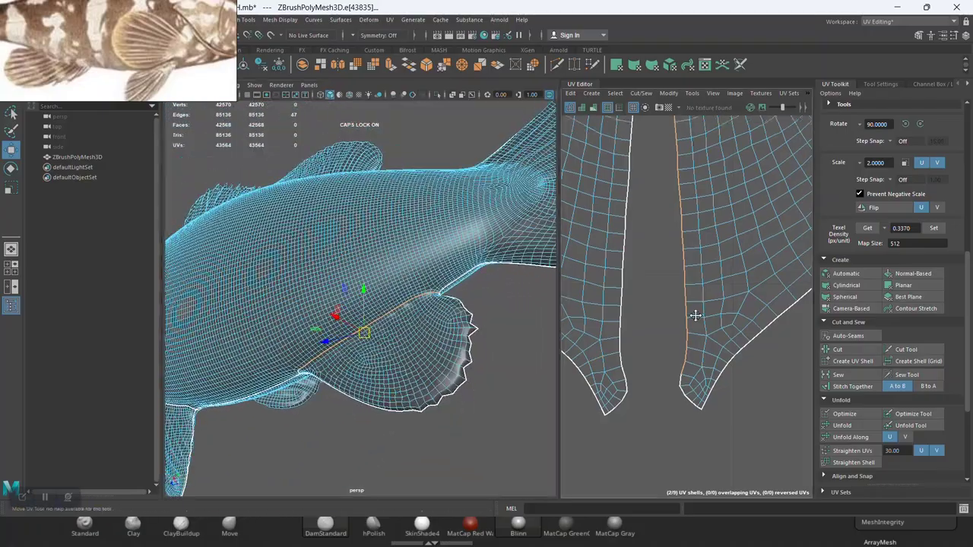
scroll("up", 3)
scroll("up", 3)
scroll("up", 3)
left_click_drag(683, 302, 692, 347)
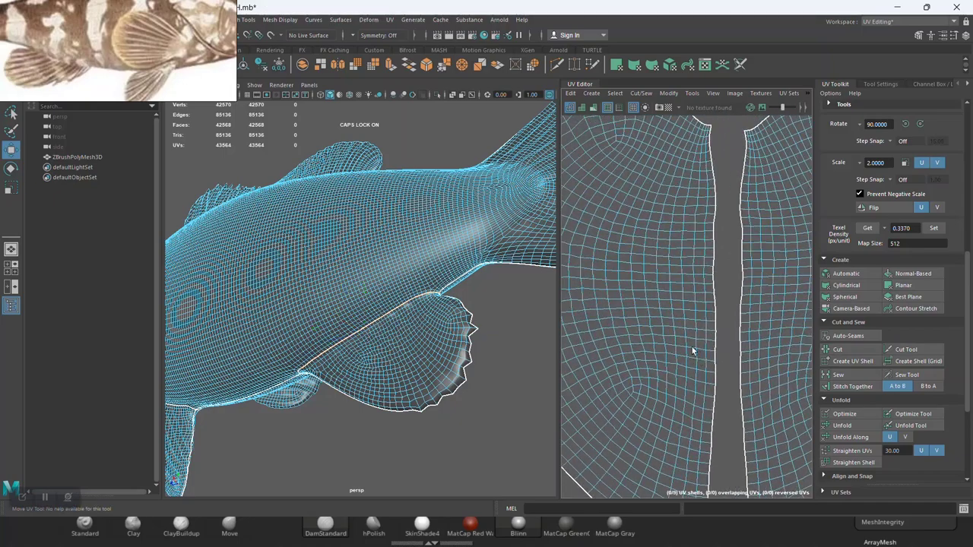
left_click_drag(334, 388, 393, 373)
left_click_drag(669, 319, 686, 335)
left_click_drag(686, 336, 771, 238)
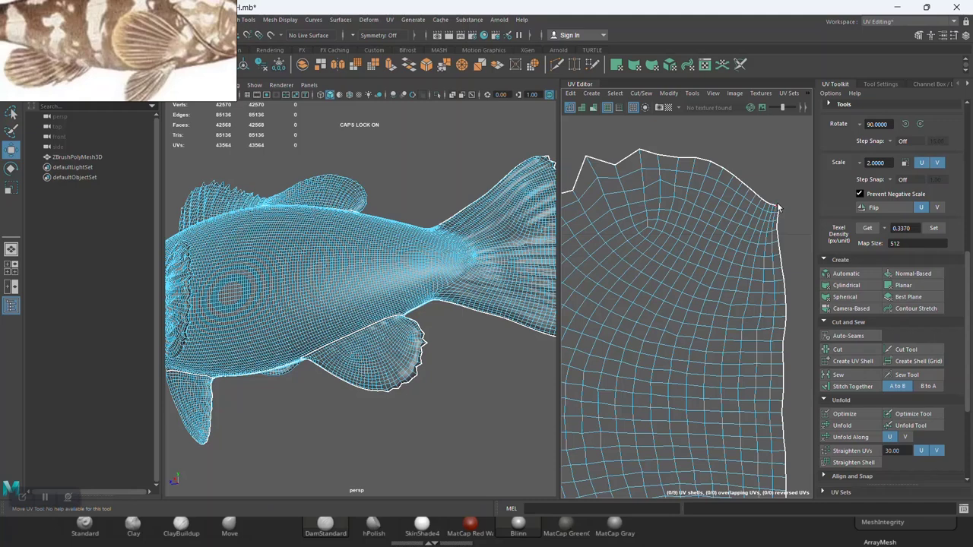
Select the fin's seam loop and stitch its two UV halves into one shell
left_click(742, 223)
left_click_drag(647, 215, 654, 362)
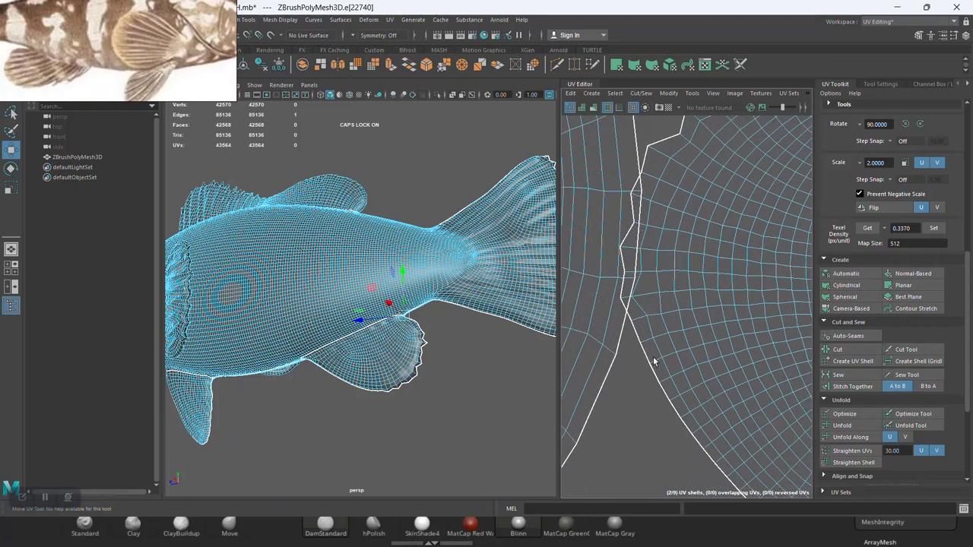
double_click(651, 375)
scroll("down", 3)
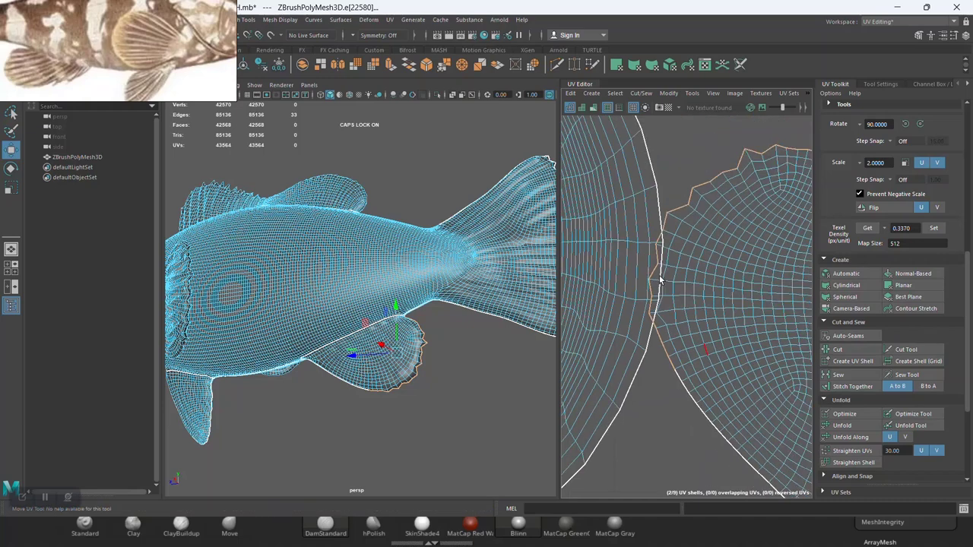
scroll("up", 3)
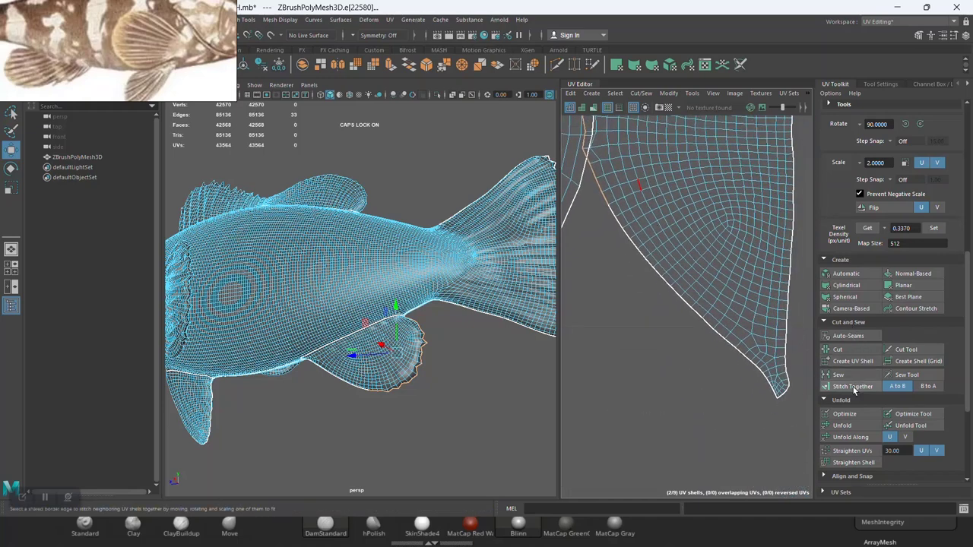
scroll("down", 3)
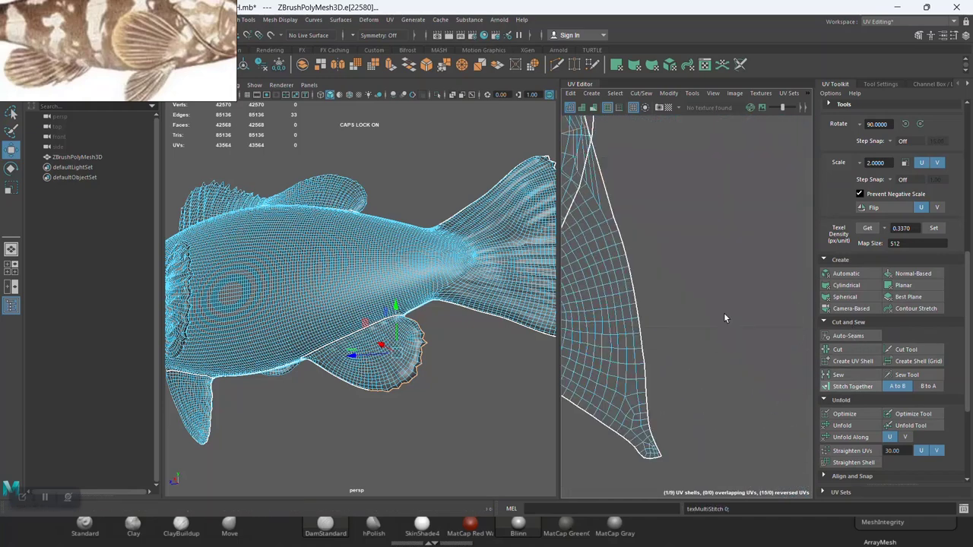
key("w")
scroll("down", 3)
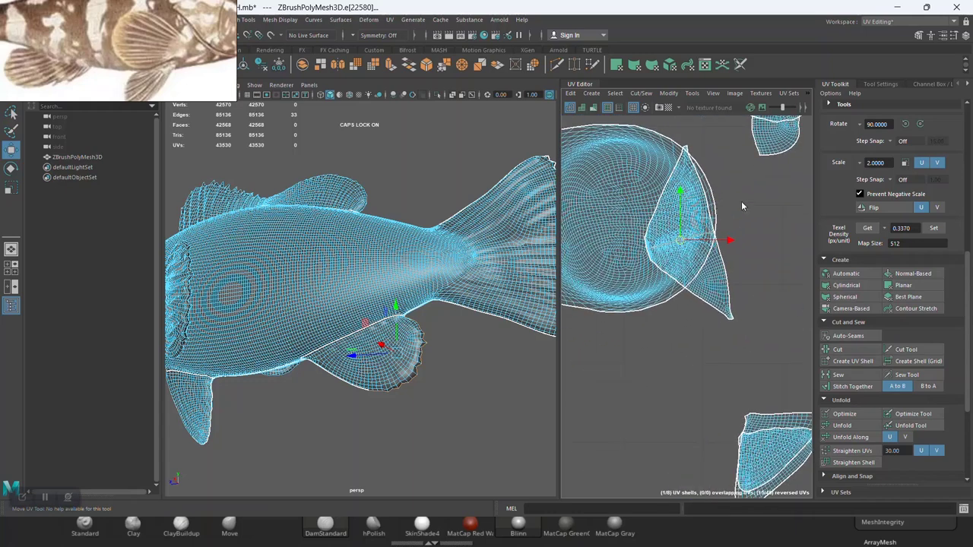
Unfold the merged pelvic fin UV shell and slide it right of the round shell
left_click_drag(741, 201, 695, 187)
left_click(726, 285)
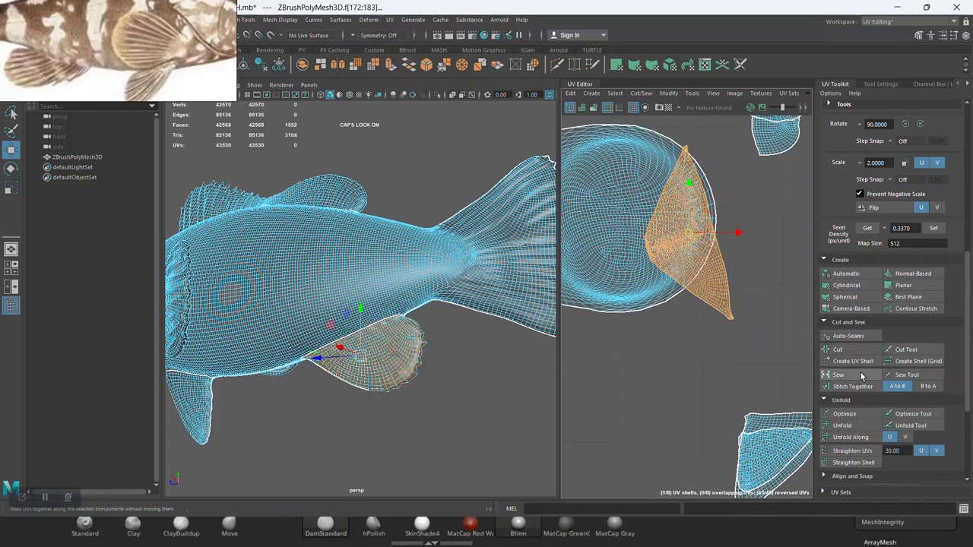
left_click(842, 425)
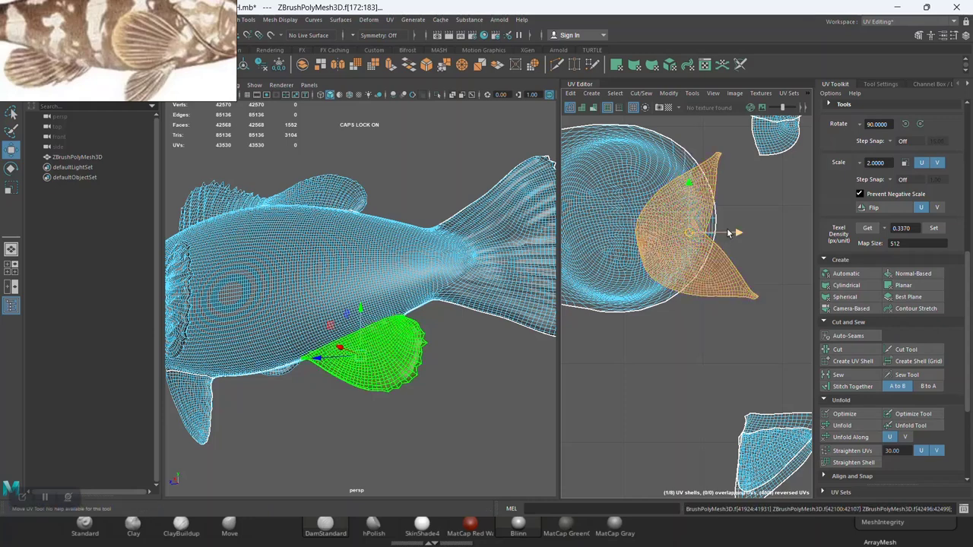
left_click_drag(778, 241, 799, 233)
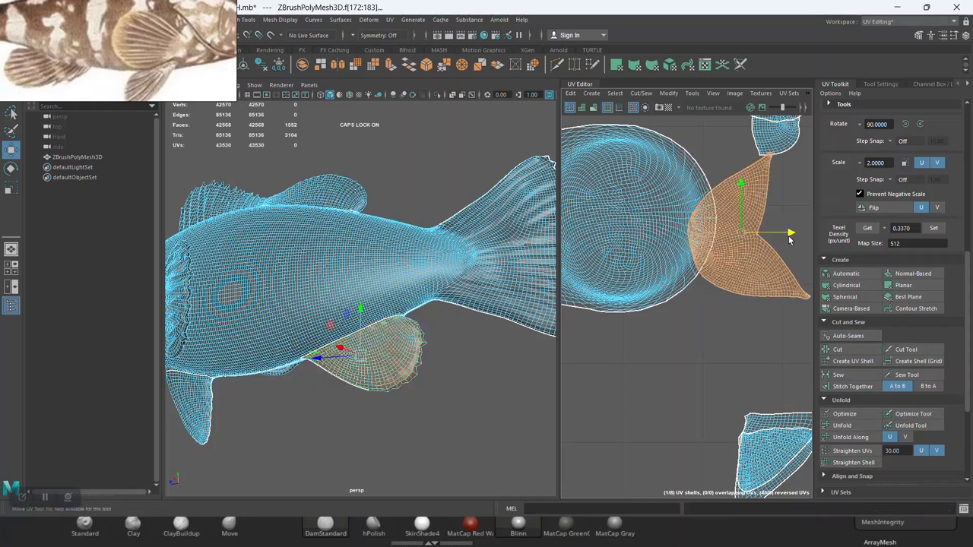
left_click_drag(339, 360, 357, 274)
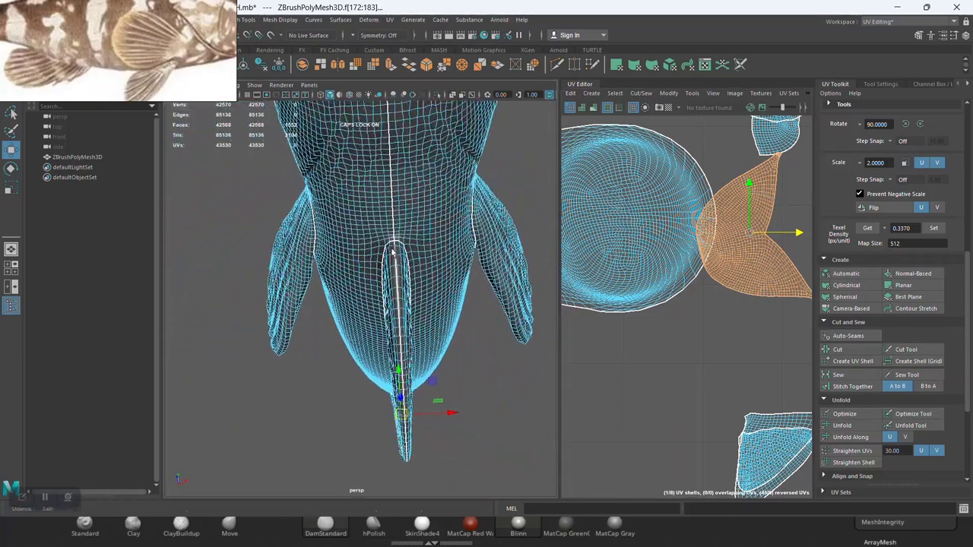
Select and stitch together the edge loop along the fin seam on the fish's underside
scroll("up", 3)
right_click(481, 171)
left_click(479, 141)
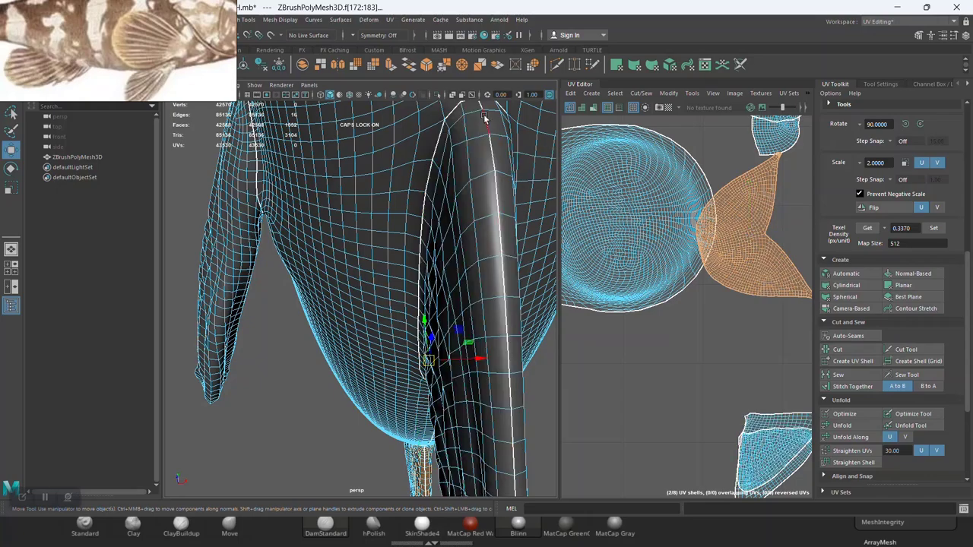
left_click(482, 108)
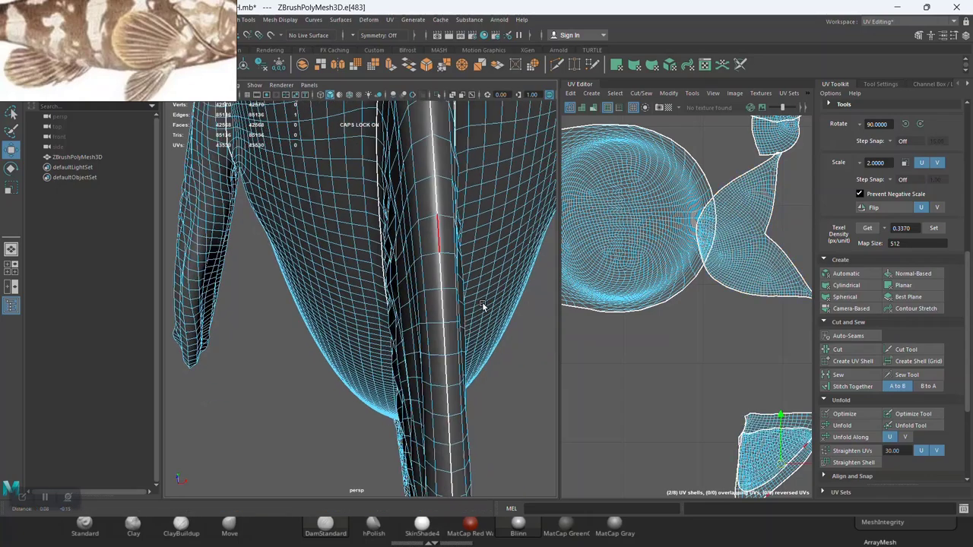
left_click_drag(509, 258, 403, 291)
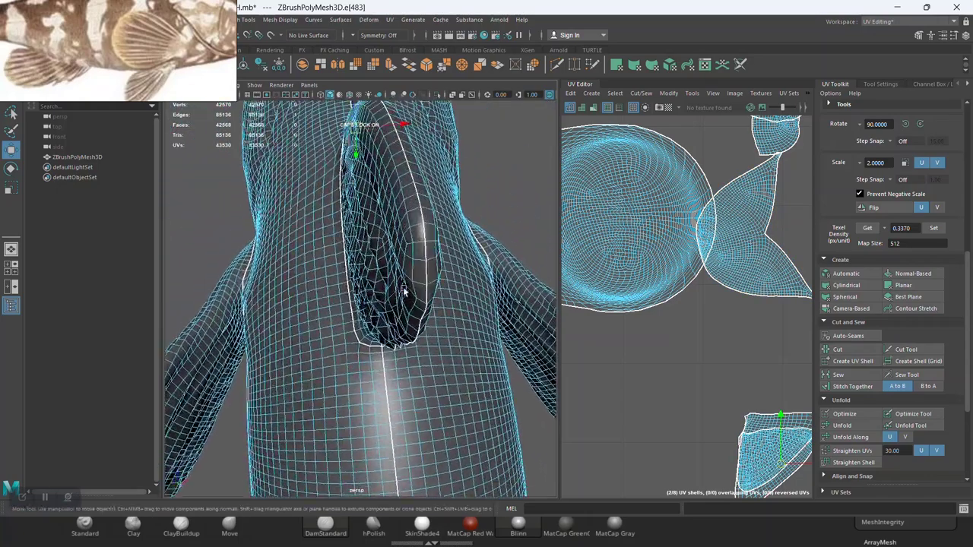
double_click(425, 295)
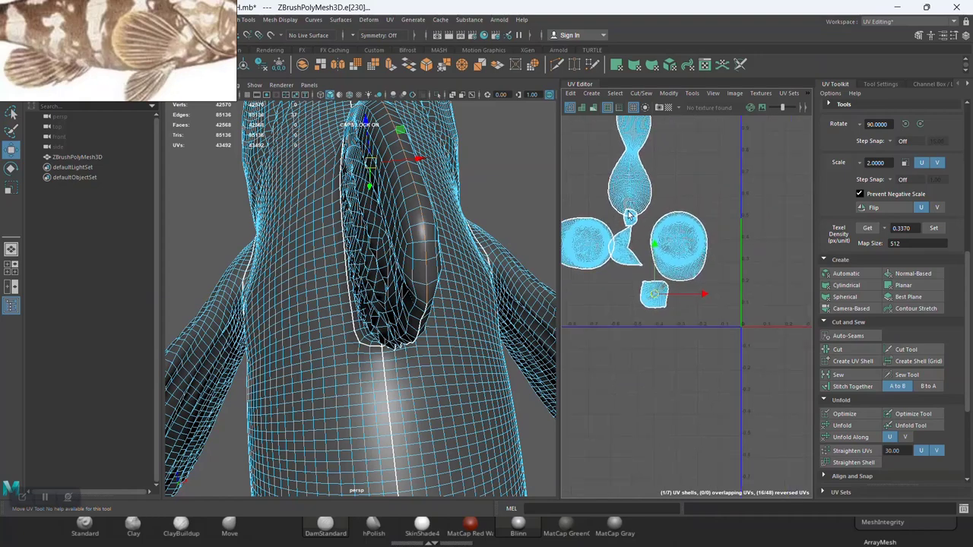
scroll("up", 3)
scroll("up", 3)
Unfold the small square UV shell
left_click_drag(650, 282, 622, 276)
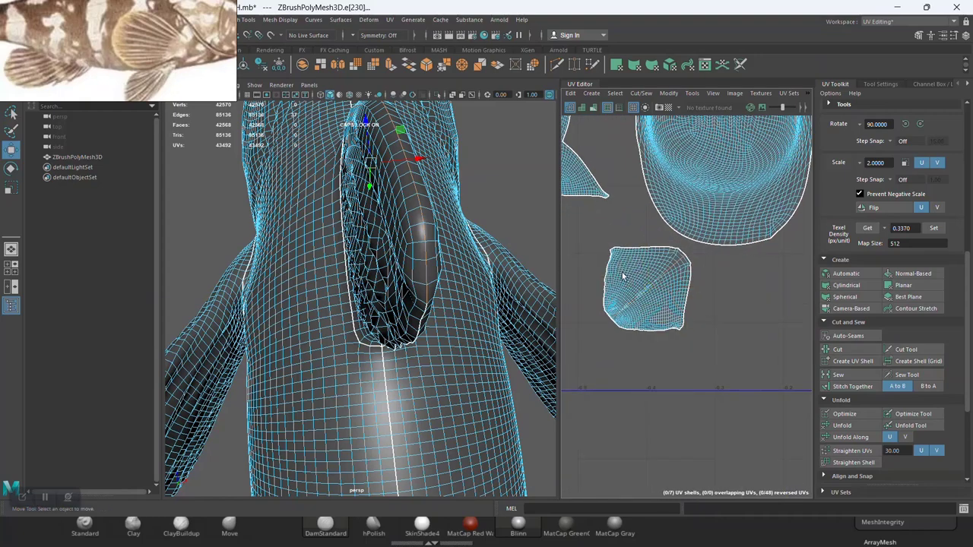
left_click(625, 271)
left_click(850, 424)
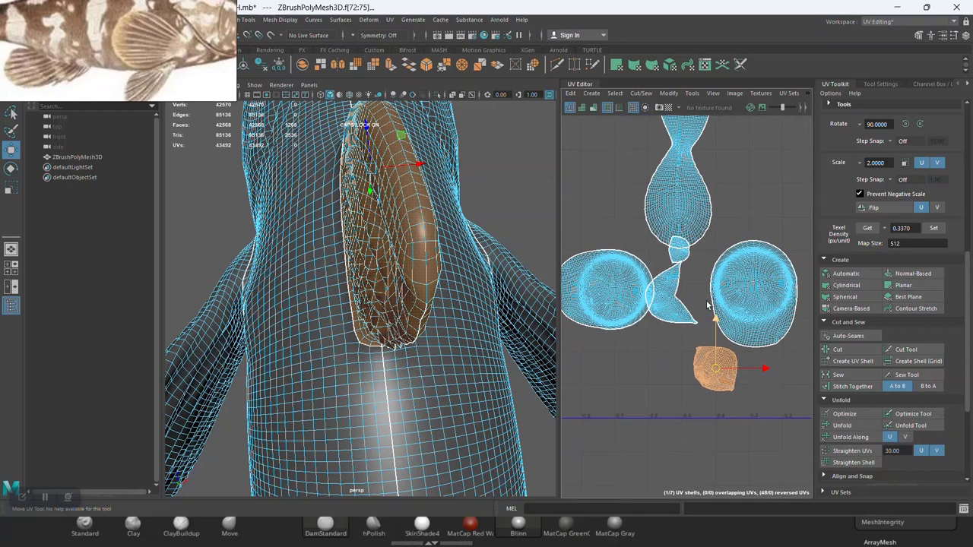
Rotate the round pectoral-fin shell 90° clockwise and adjust it upright
scroll("up", 3)
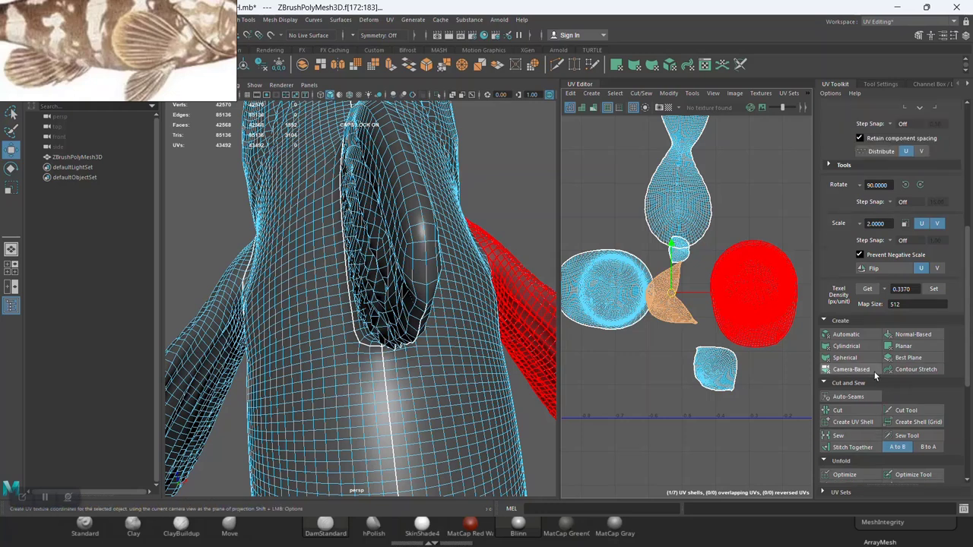
scroll("up", 3)
scroll("up", 3)
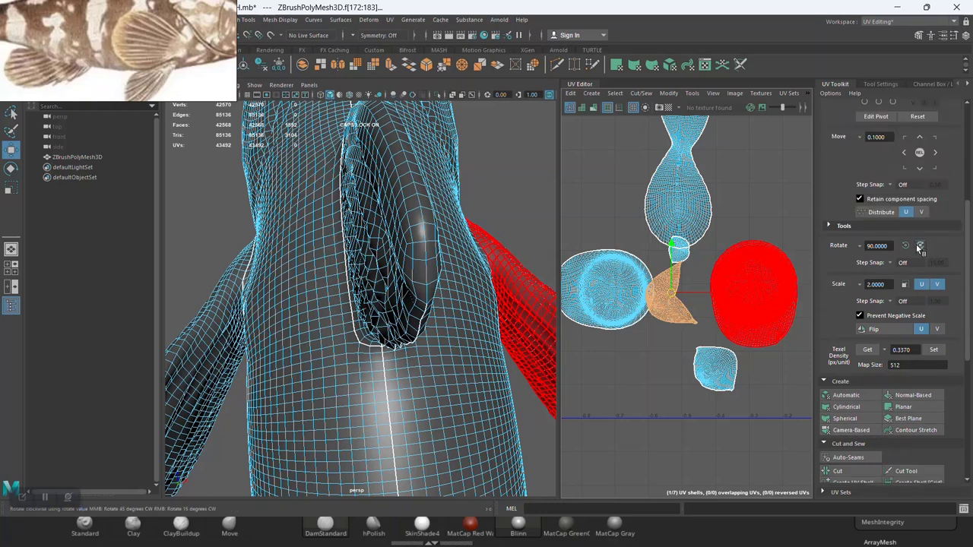
left_click(919, 246)
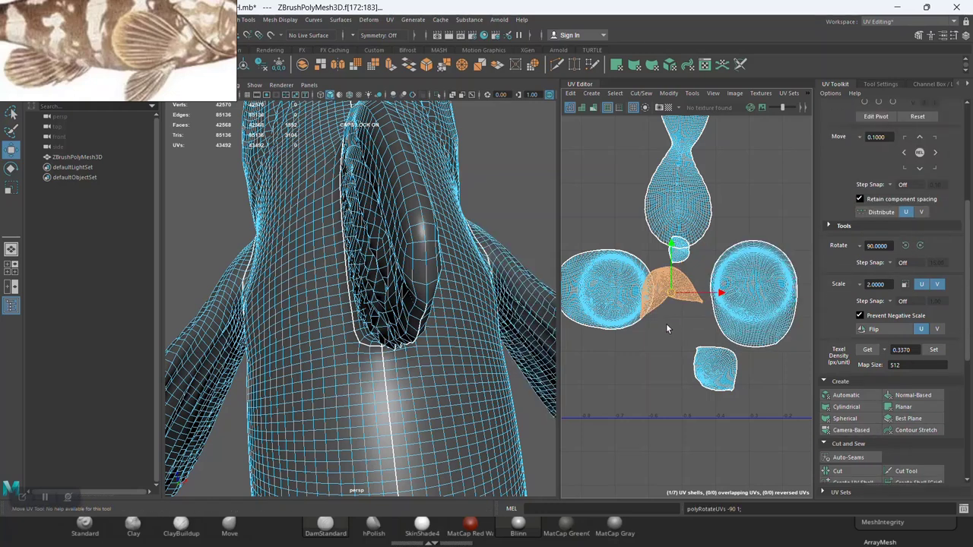
key("e")
left_click_drag(703, 326, 696, 333)
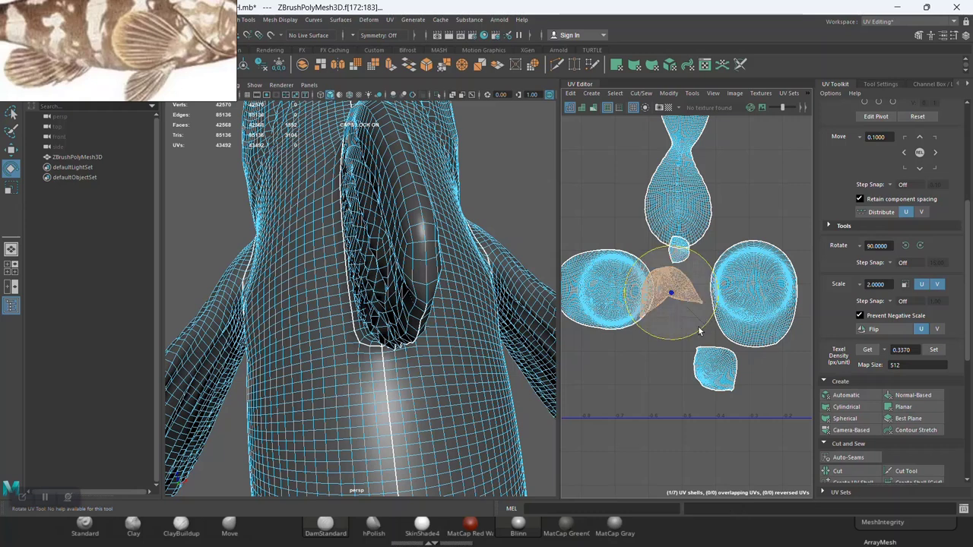
Slightly rotate the small square shell, then select the tiny shell between the fins
left_click(704, 351)
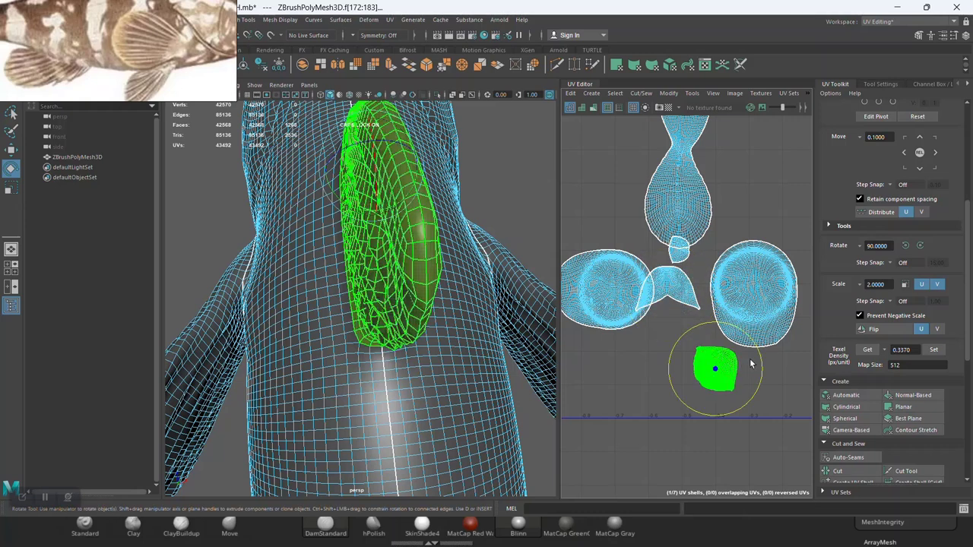
left_click_drag(748, 335, 746, 333)
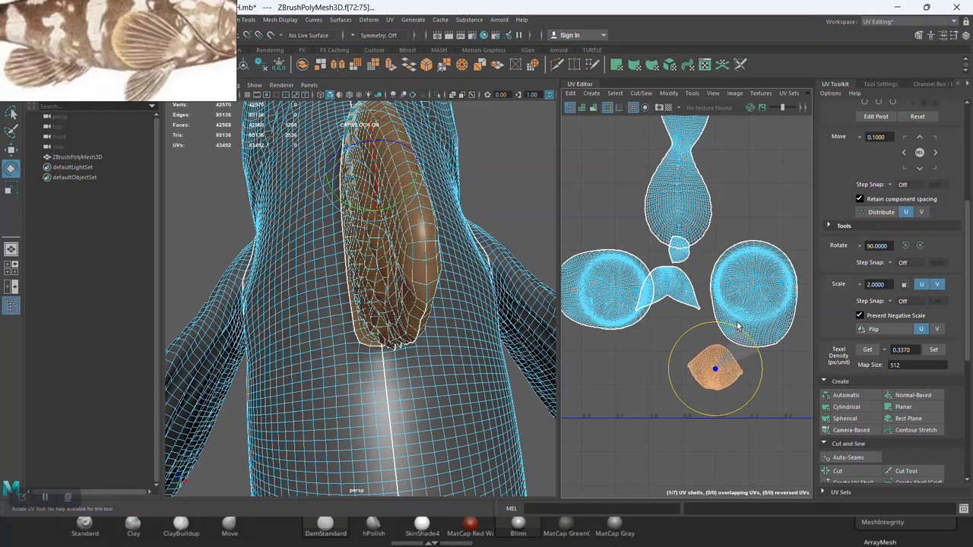
left_click(684, 252)
scroll("down", 3)
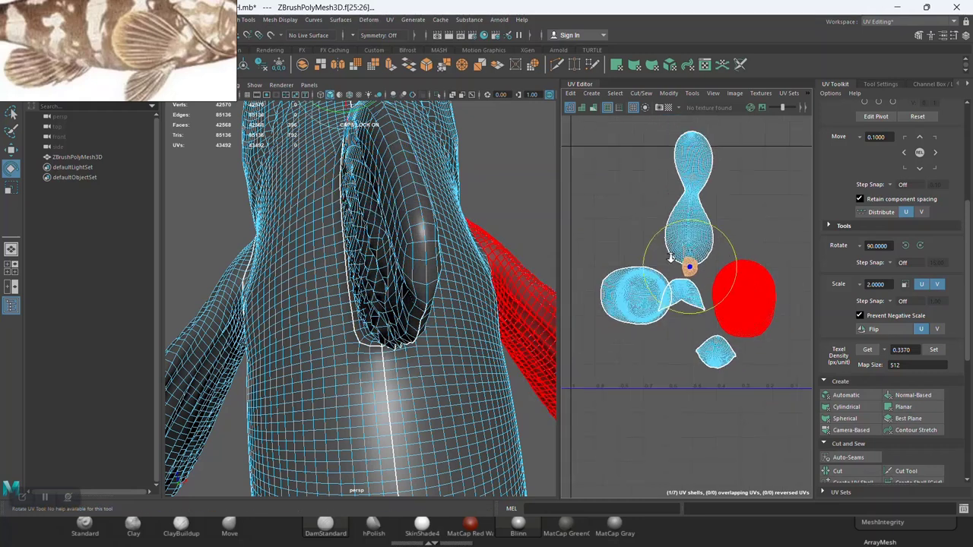
scroll("down", 3)
left_click_drag(666, 278, 608, 292)
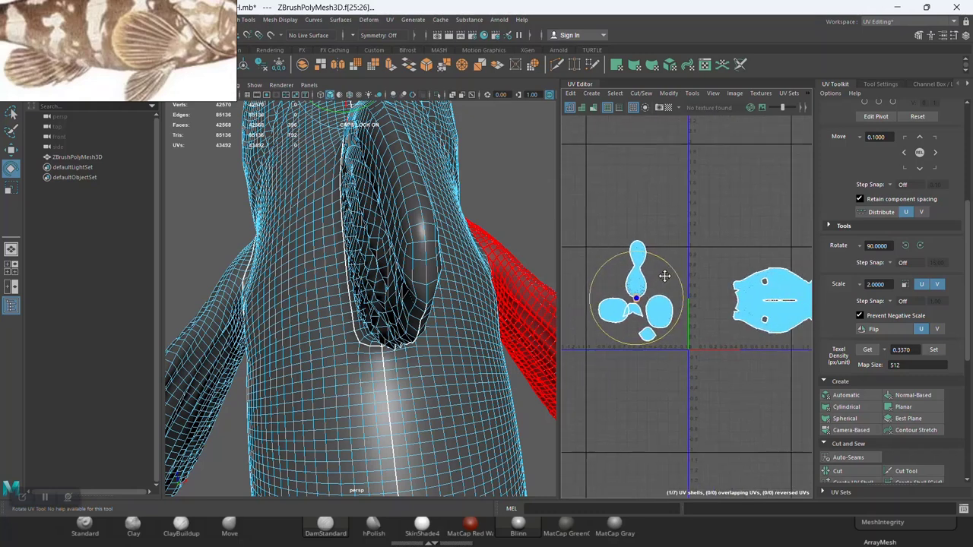
Select the fish body and all seven UV shells, then bring up Arrange and Layout options
left_click(757, 294)
left_click(779, 304)
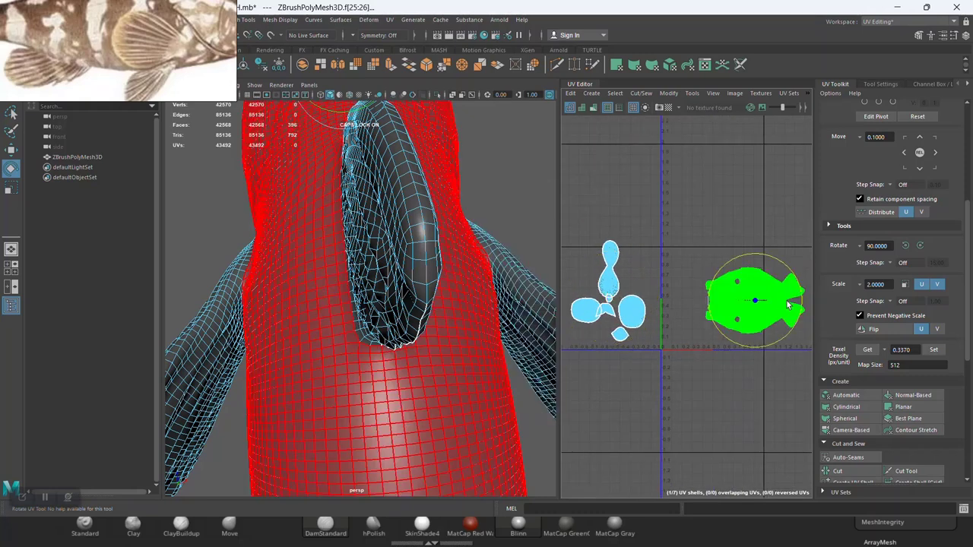
left_click_drag(729, 318, 706, 269)
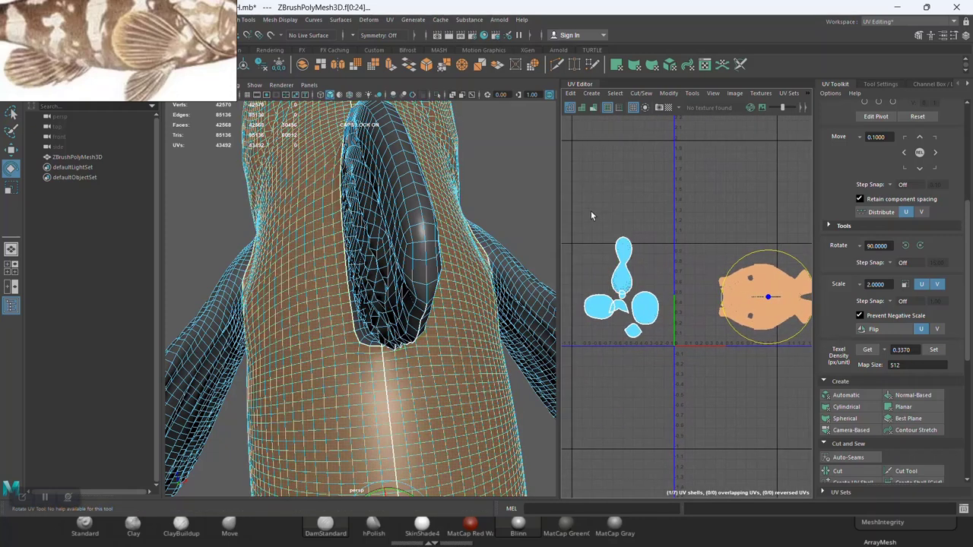
left_click_drag(589, 209, 808, 372)
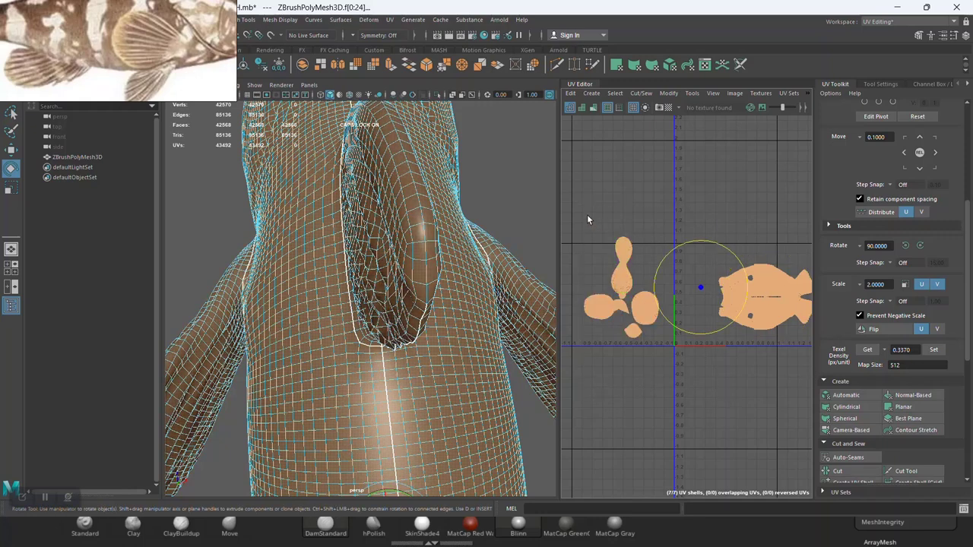
left_click(760, 296)
scroll("down", 3)
scroll("down", 3)
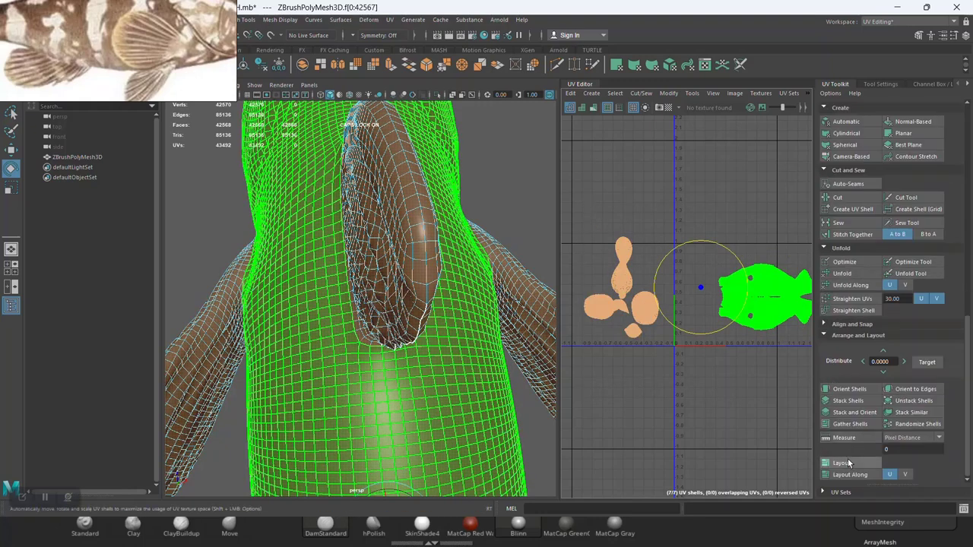
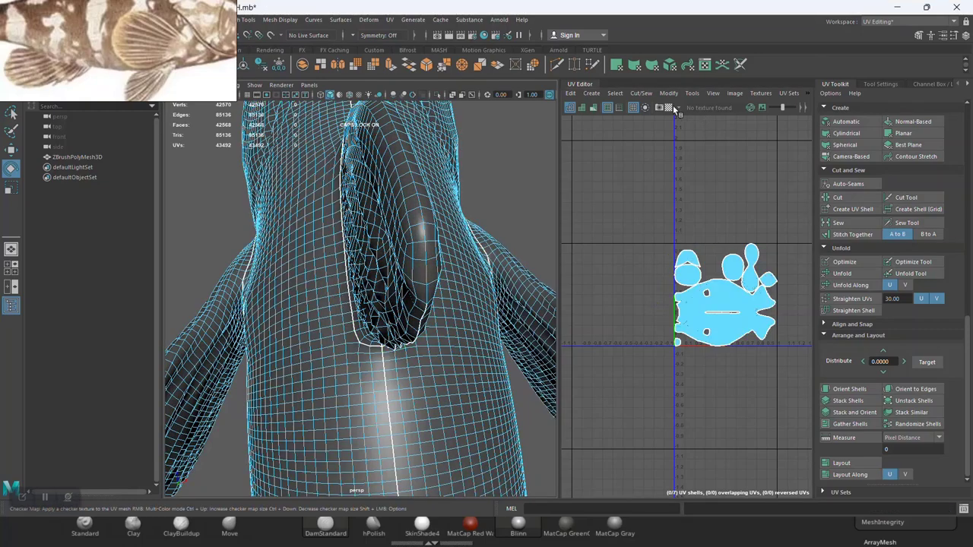
Turn on the checker map and orbit around the fish to view it from the side and behind
left_click(669, 107)
scroll("down", 3)
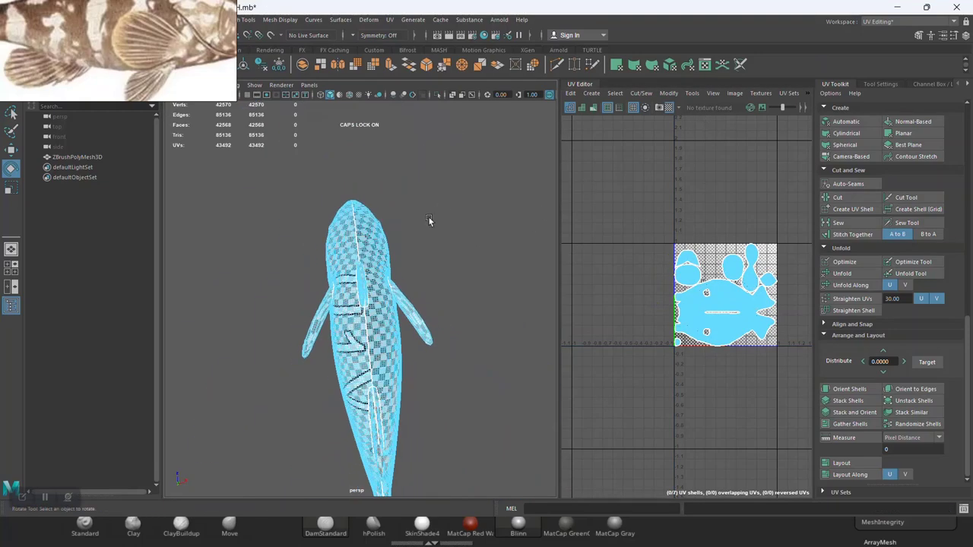
left_click_drag(429, 217, 440, 228)
scroll("up", 3)
scroll("up", 3)
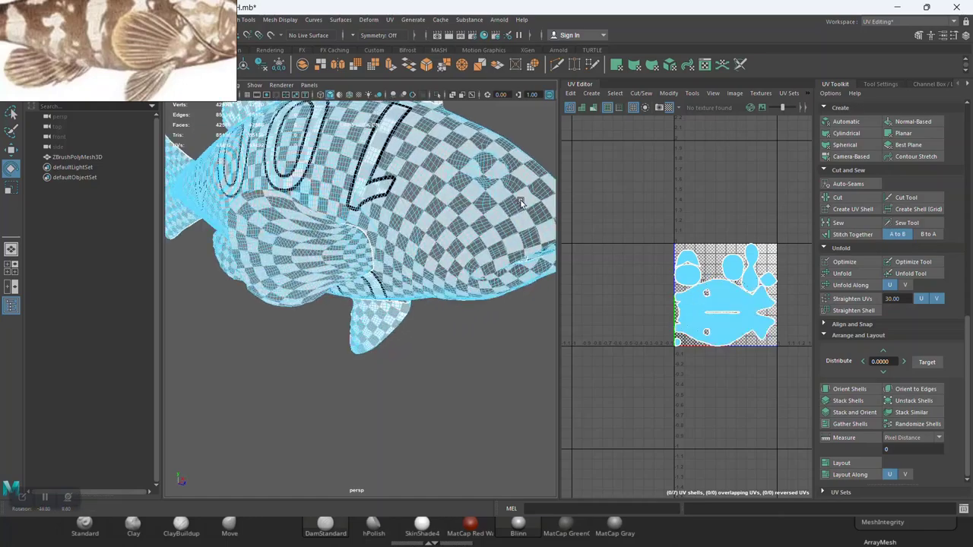
left_click_drag(520, 202, 426, 284)
Select the body and then a fin shell, and zoom the UV view onto the fin's shell
left_click(417, 260)
left_click(342, 243)
scroll("down", 3)
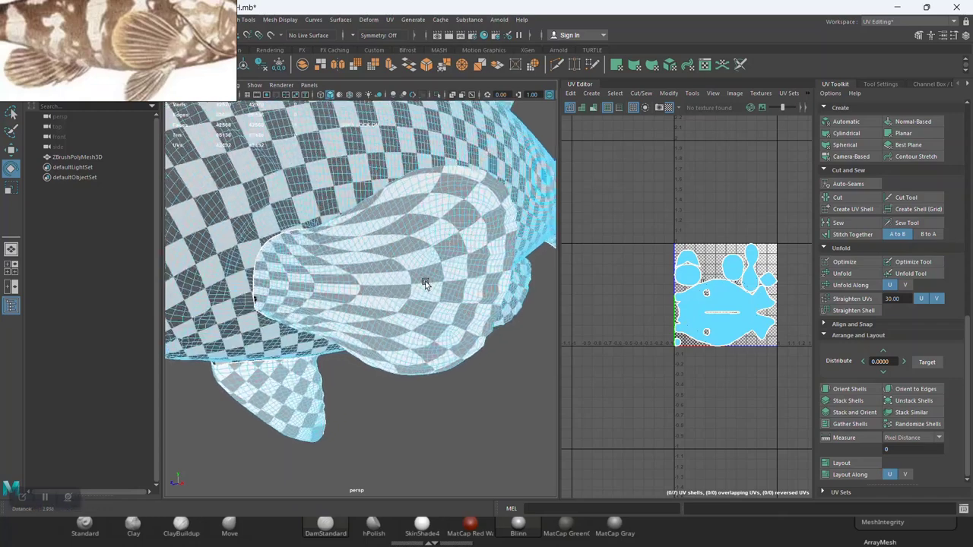
left_click(426, 283)
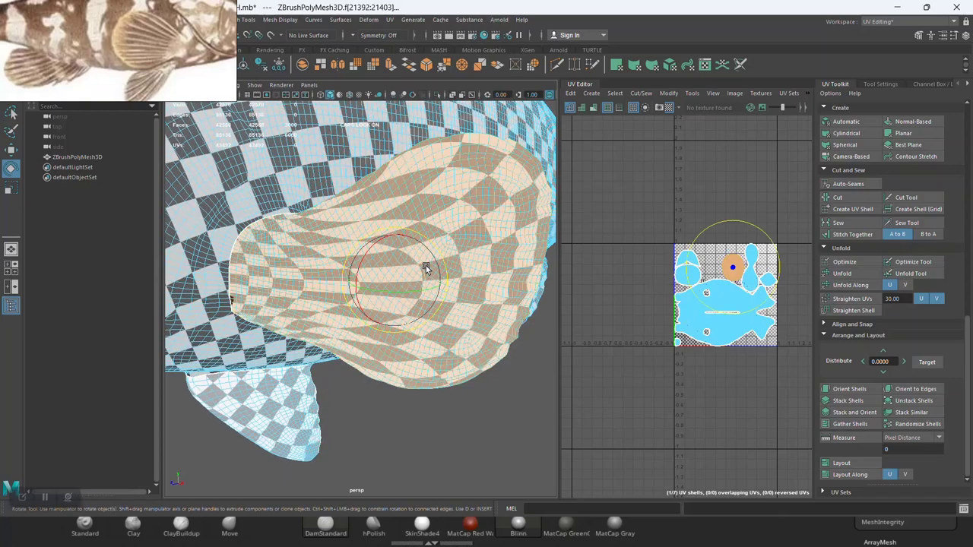
left_click_drag(408, 272, 398, 302)
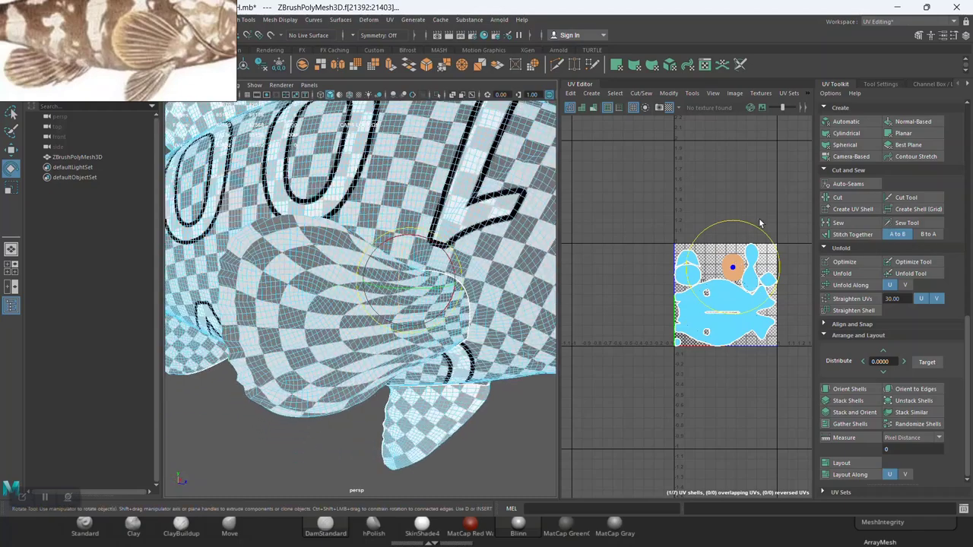
left_click_drag(760, 223, 661, 338)
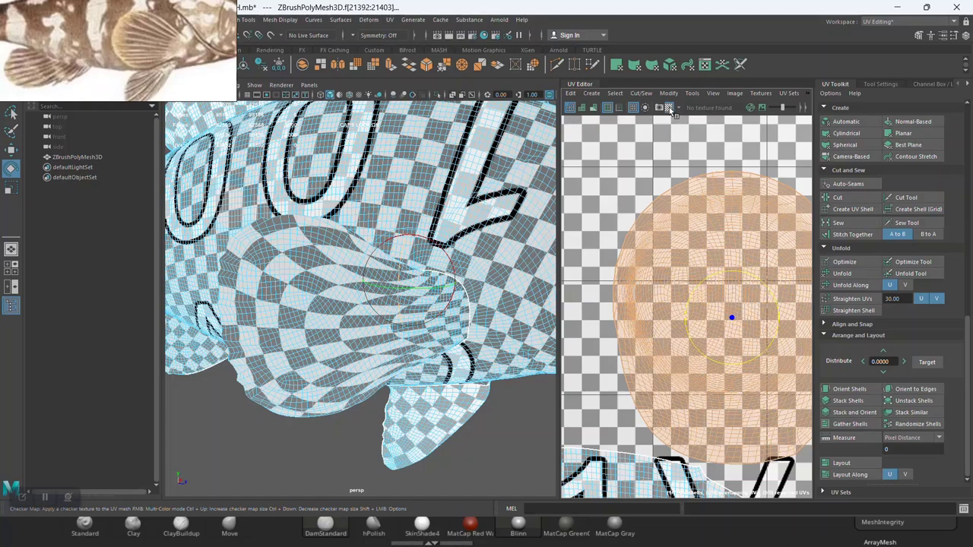
Turn the checker map off and select both pectoral fins
left_click(668, 108)
scroll("down", 3)
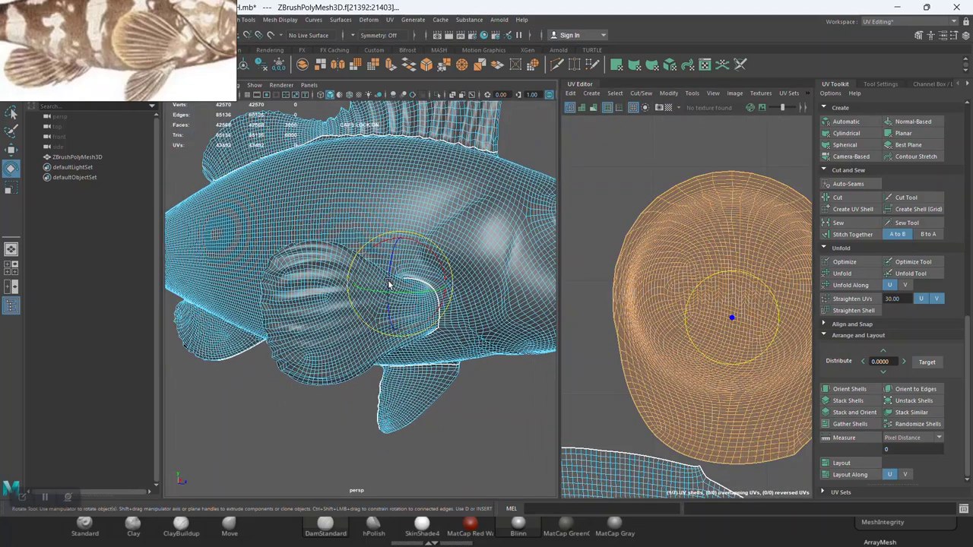
left_click_drag(388, 285, 389, 281)
left_click(374, 283)
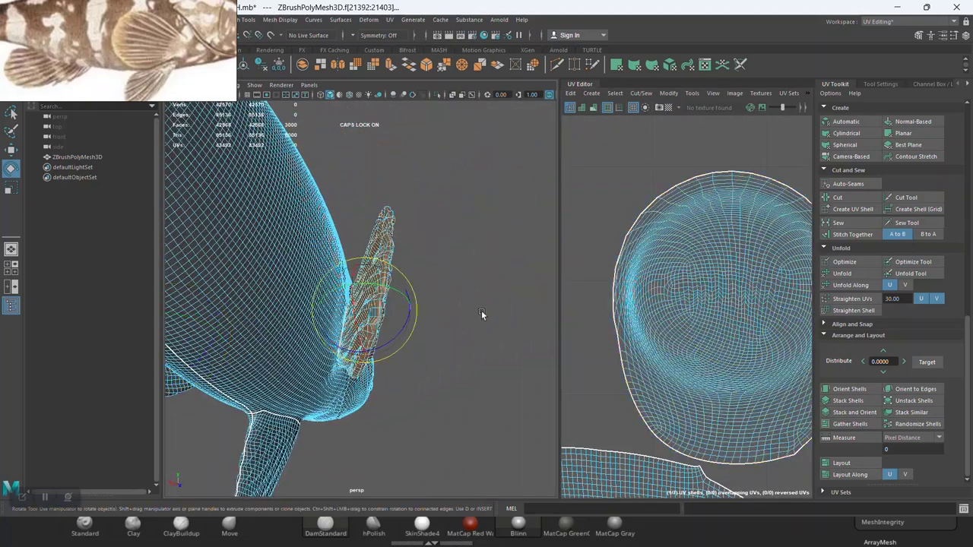
left_click_drag(490, 332, 238, 251)
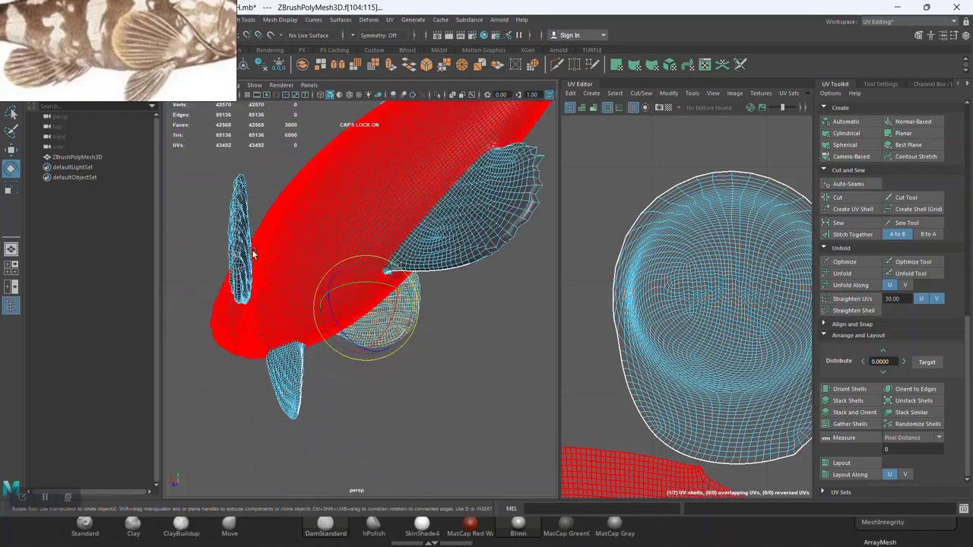
left_click(263, 260)
scroll("down", 3)
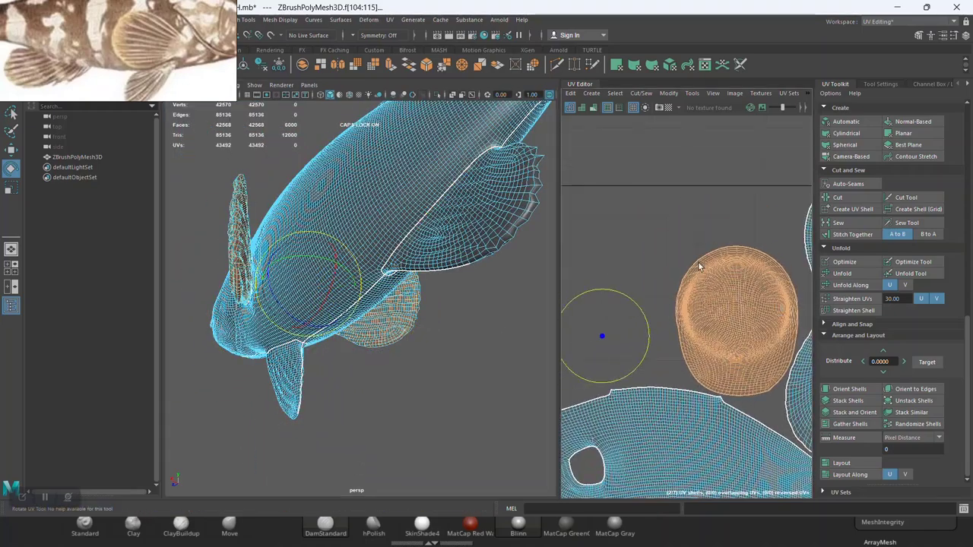
scroll("down", 3)
scroll("up", 3)
scroll("up", 3)
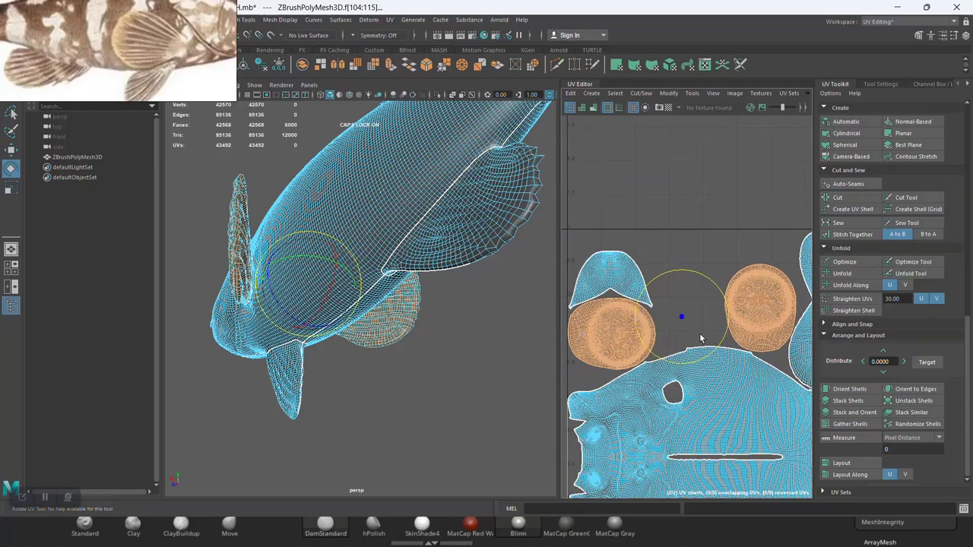
Move both fin UV shells up clear of the body shell, then switch to edge selection
key("w")
left_click_drag(682, 287, 682, 151)
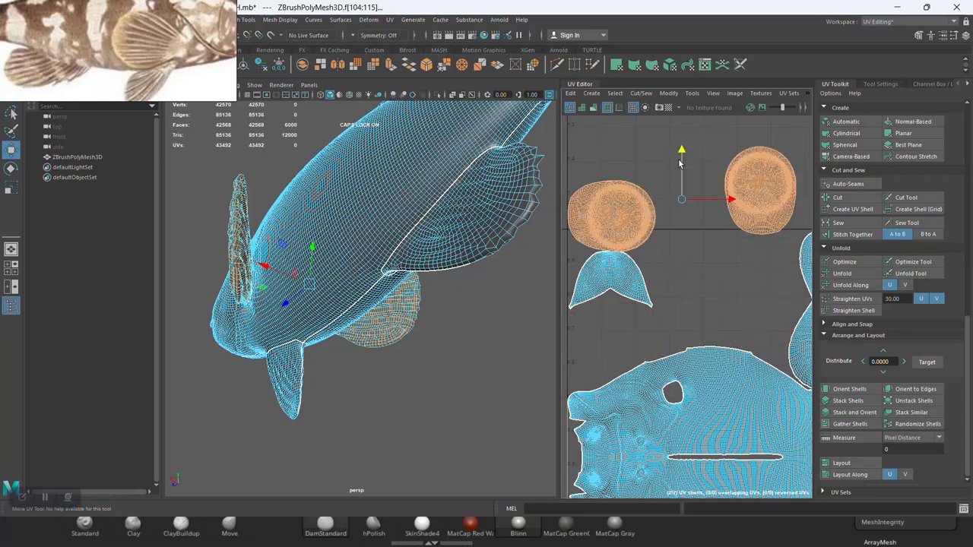
left_click_drag(358, 243, 396, 304)
scroll("up", 3)
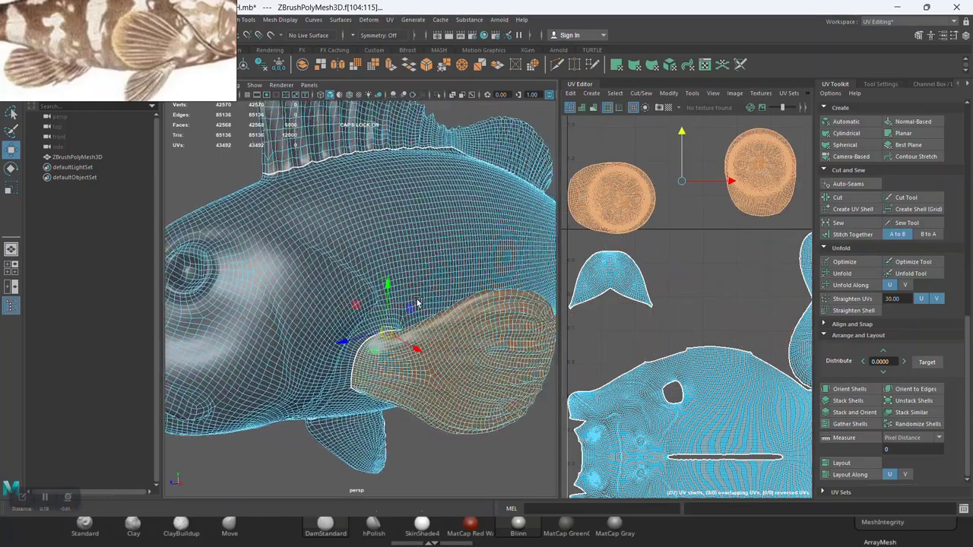
scroll("up", 3)
scroll("up", 3)
right_click(456, 329)
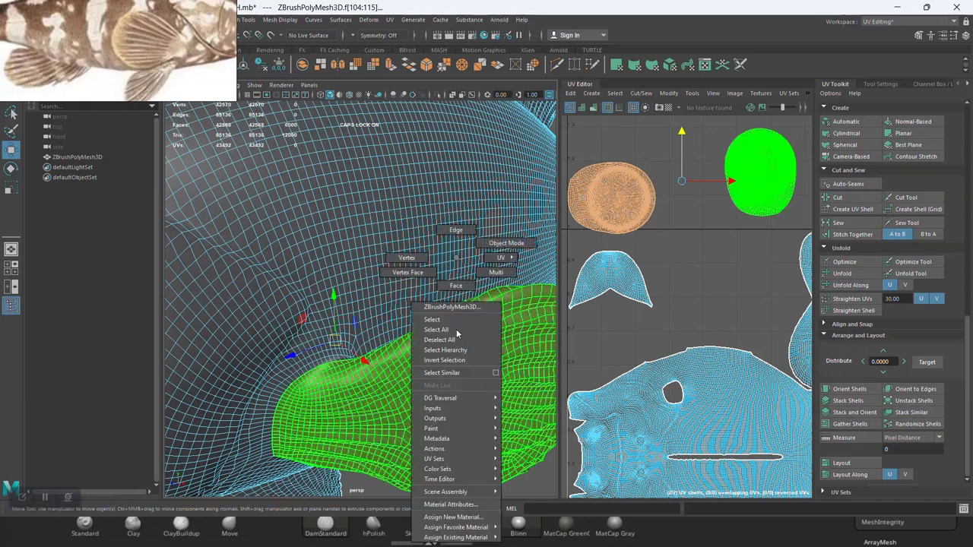
left_click(456, 231)
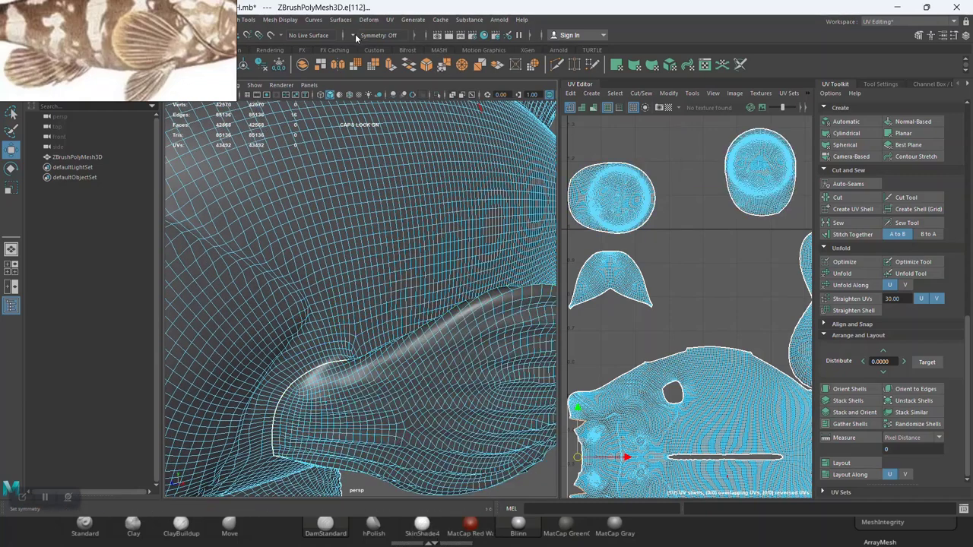
Set symmetry to Object X and orbit in close to the pectoral fin
left_click(355, 36)
left_click(370, 50)
left_click_drag(401, 369, 365, 311)
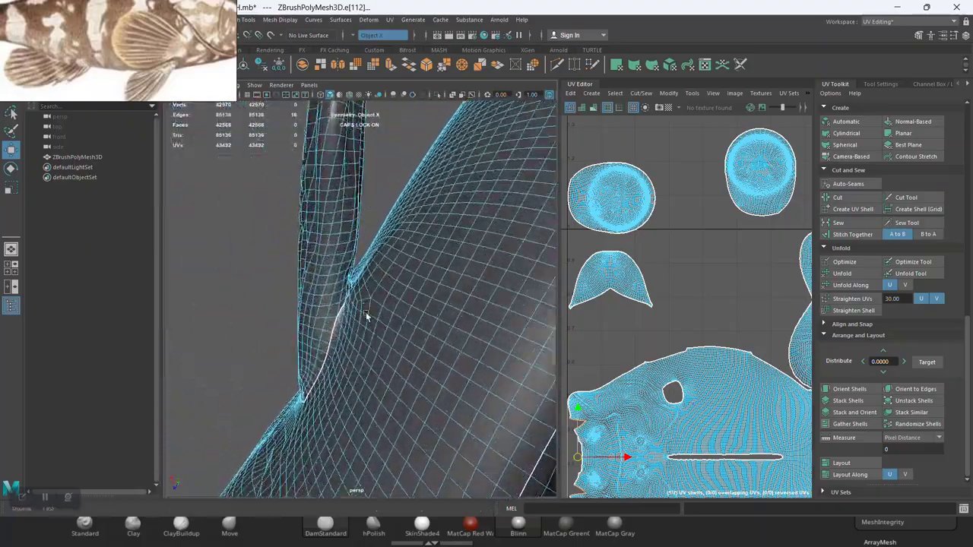
left_click_drag(365, 312, 386, 311)
left_click_drag(386, 312, 390, 318)
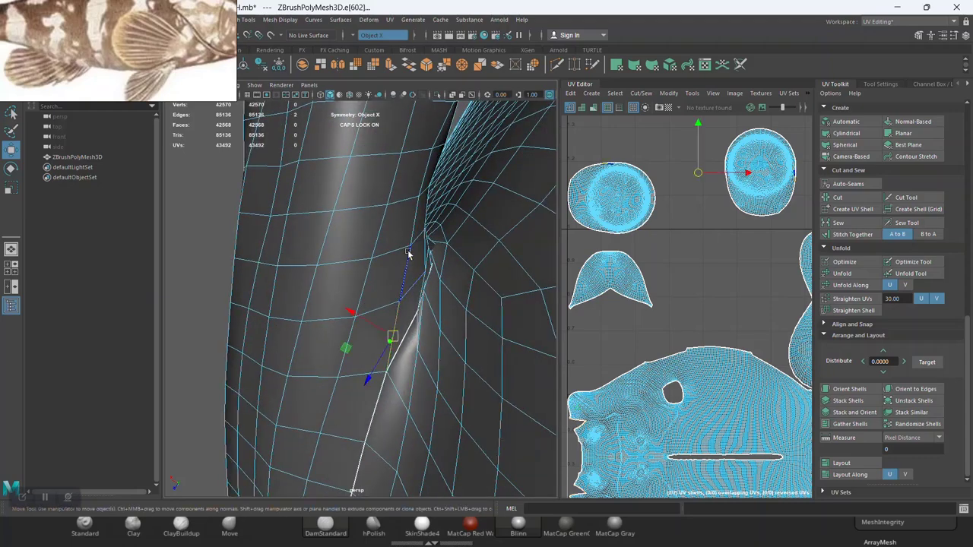
left_click_drag(429, 275, 411, 281)
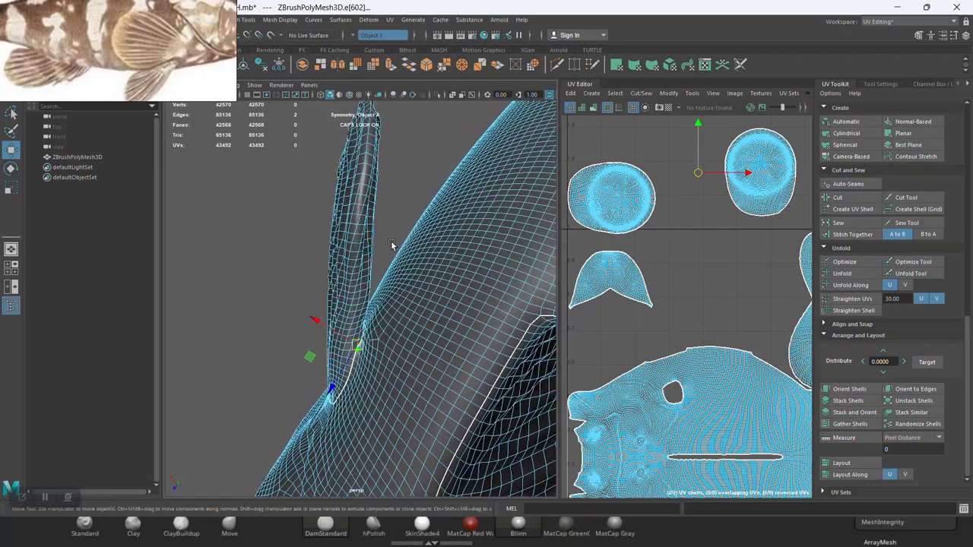
left_click_drag(411, 282, 380, 265)
left_click_drag(320, 187, 396, 333)
Select an edge at the fin base for the seam and zoom out to see body and fin
left_click(386, 299)
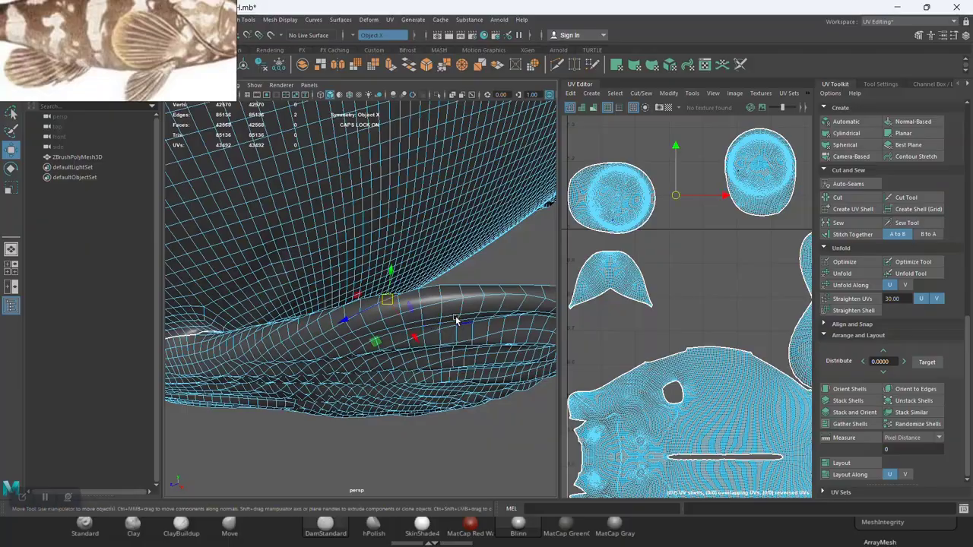
left_click_drag(386, 299, 371, 176)
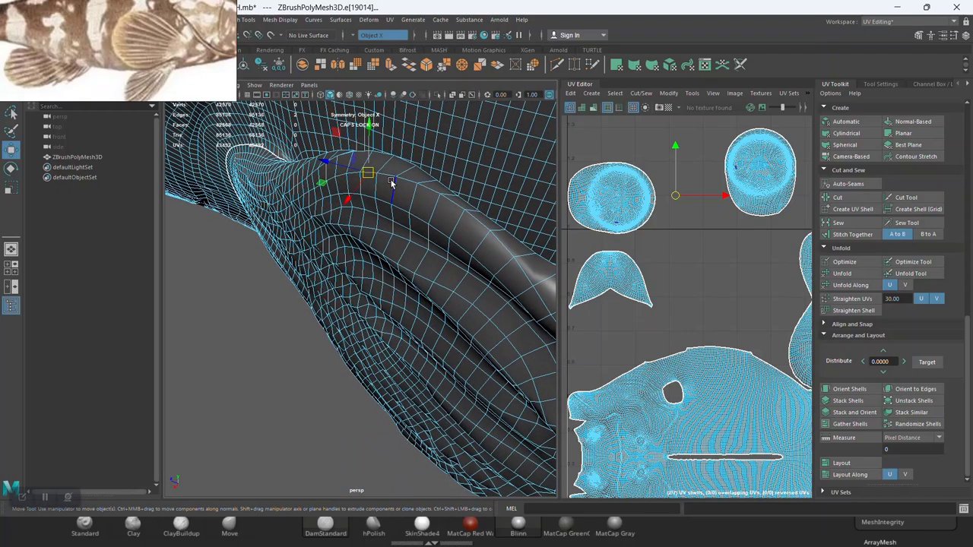
left_click_drag(531, 292, 518, 278)
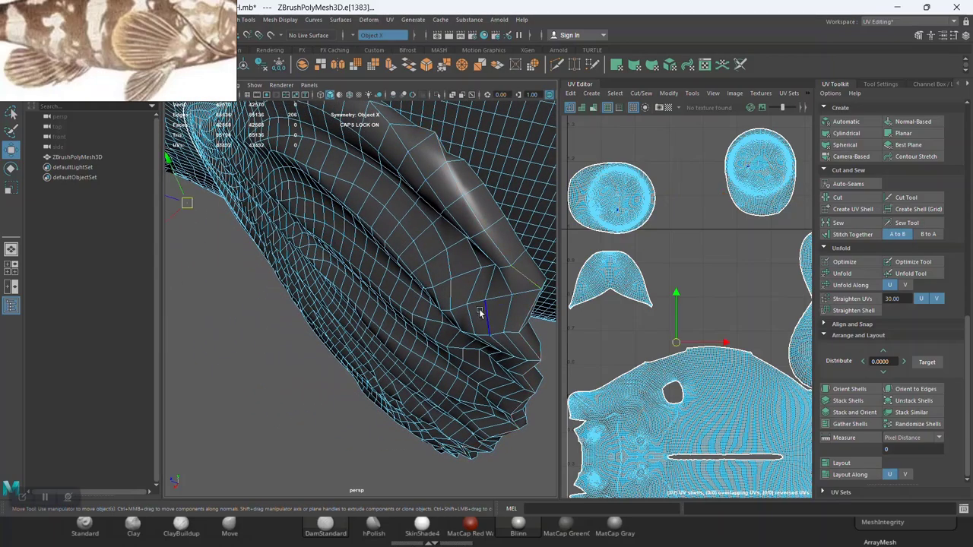
left_click_drag(480, 311, 231, 247)
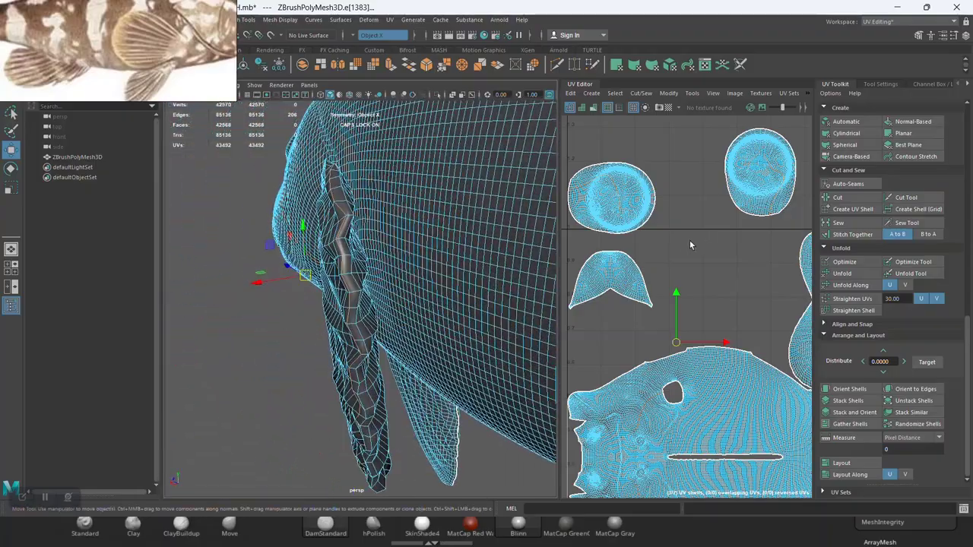
scroll("up", 3)
scroll("up", 3)
scroll("up", 3)
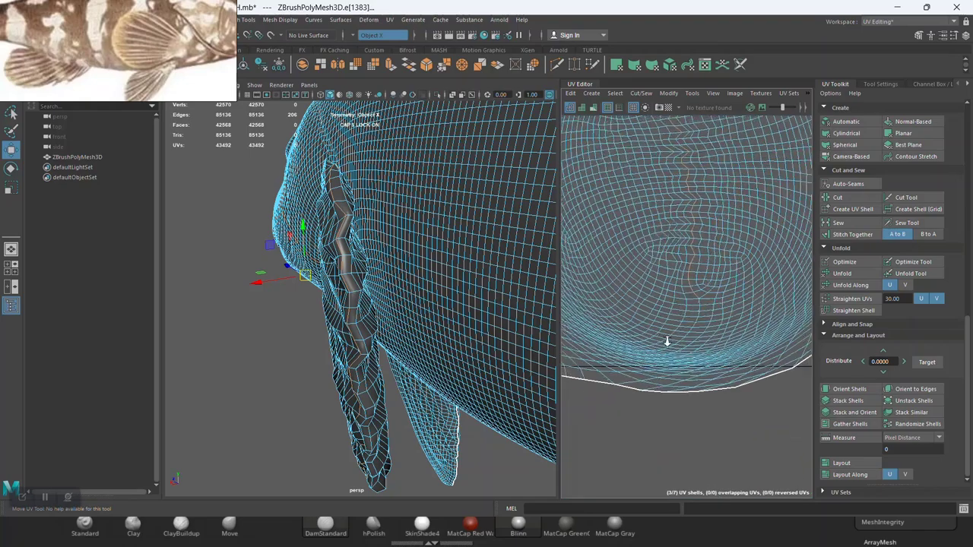
scroll("up", 3)
scroll("up", 3)
scroll("up", 3)
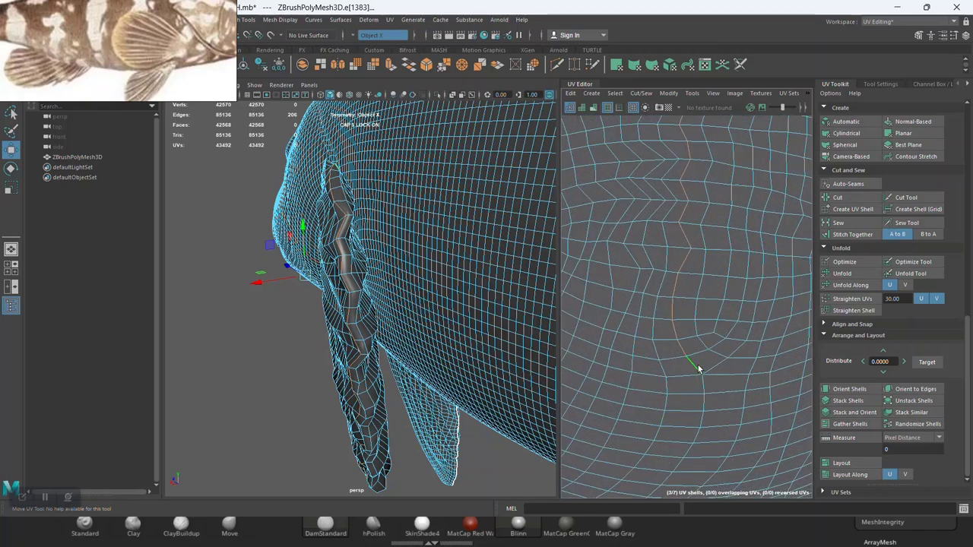
Select the fin's edge loop and cut the UVs along it
double_click(698, 369)
key("w")
key("f")
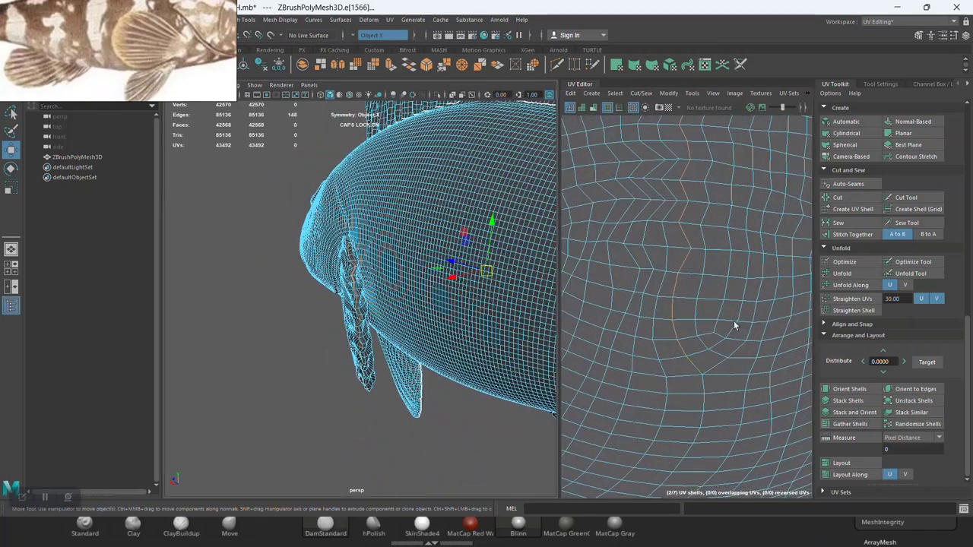
scroll("down", 3)
scroll("down", 3)
scroll("up", 3)
scroll("up", 3)
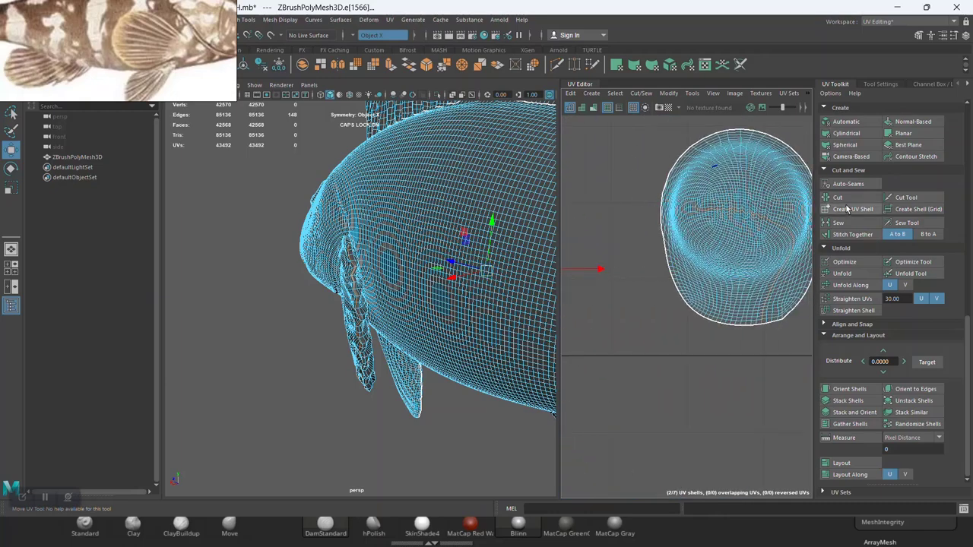
left_click(838, 198)
Select the newly cut fin UV shell and unfold it flat
right_click(746, 219)
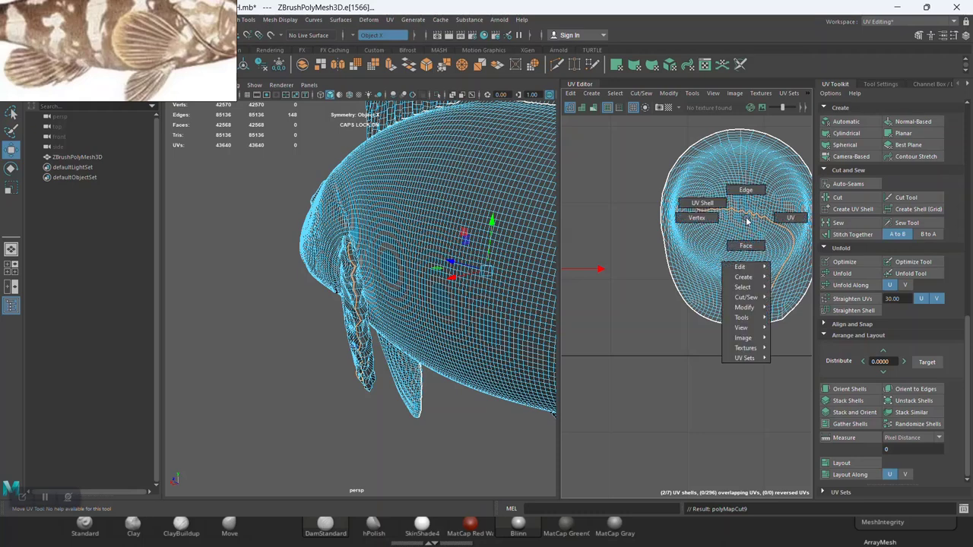
left_click(714, 206)
left_click(759, 256)
left_click(844, 273)
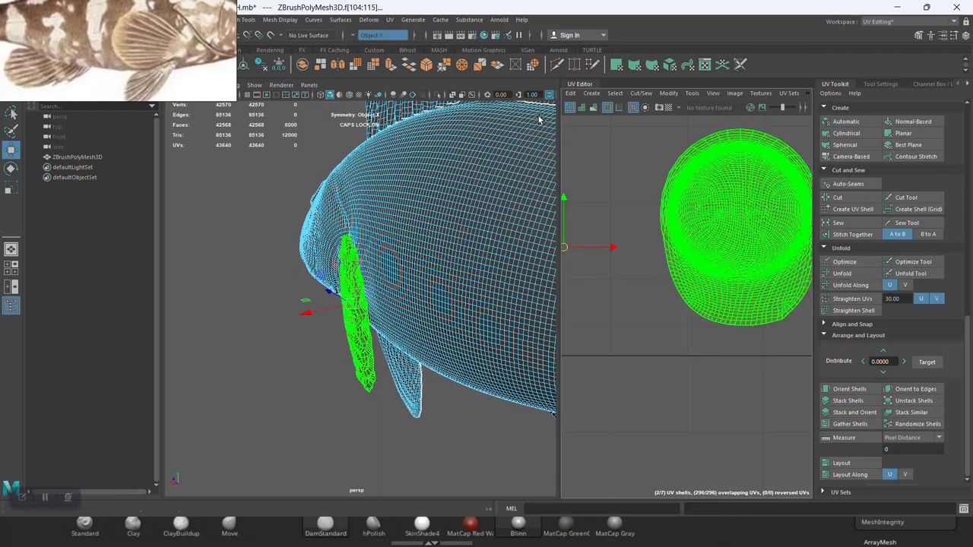
Keep symmetry on Object X, select the fin UV shells and turn the checker map on
left_click(364, 35)
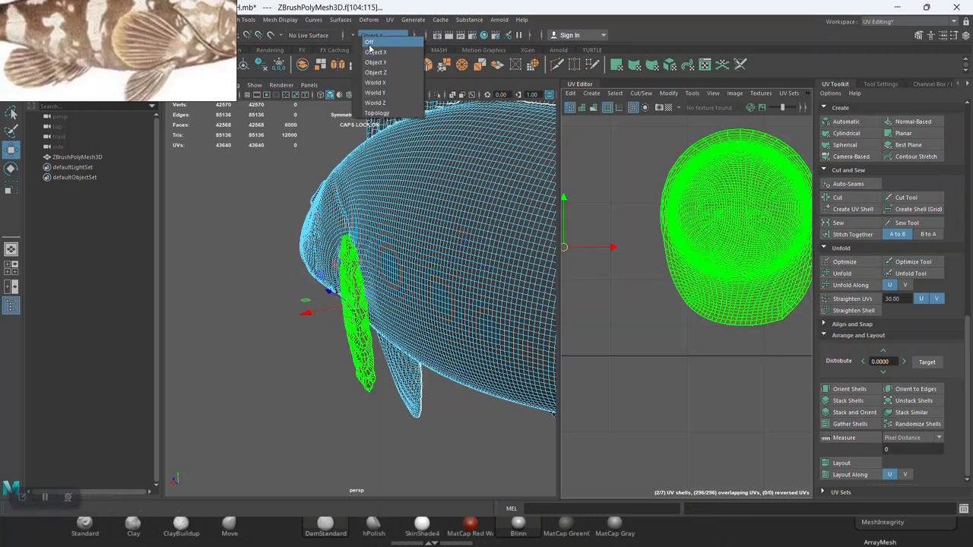
left_click(374, 52)
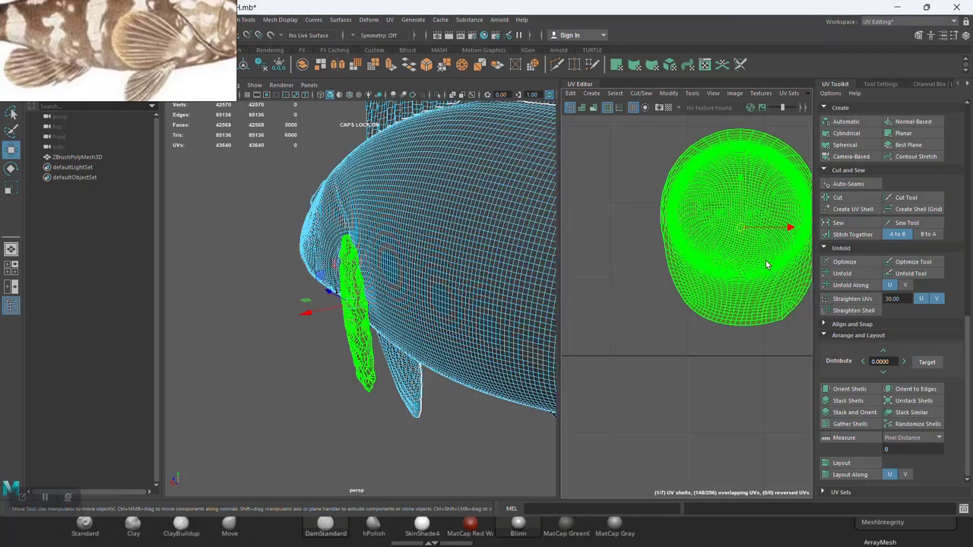
scroll("down", 3)
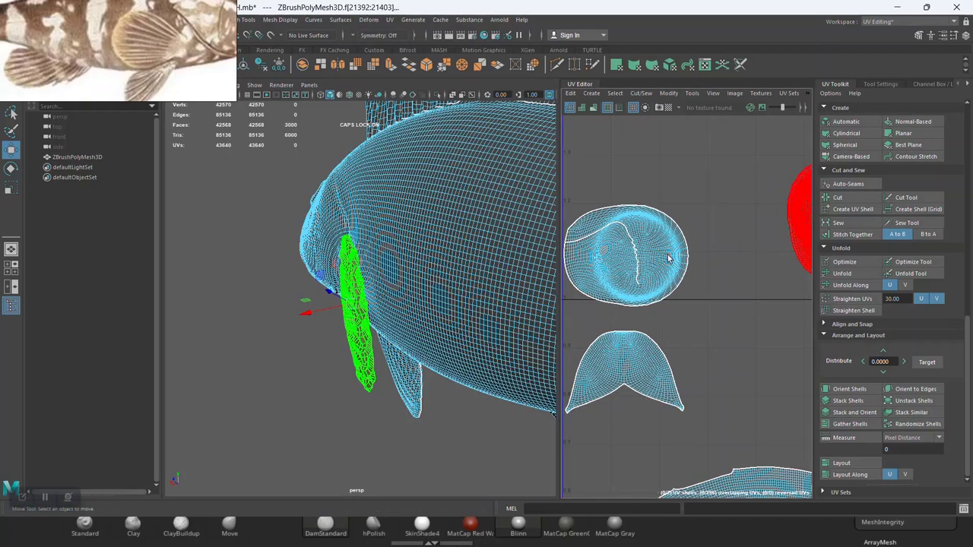
left_click(670, 259)
left_click(798, 220)
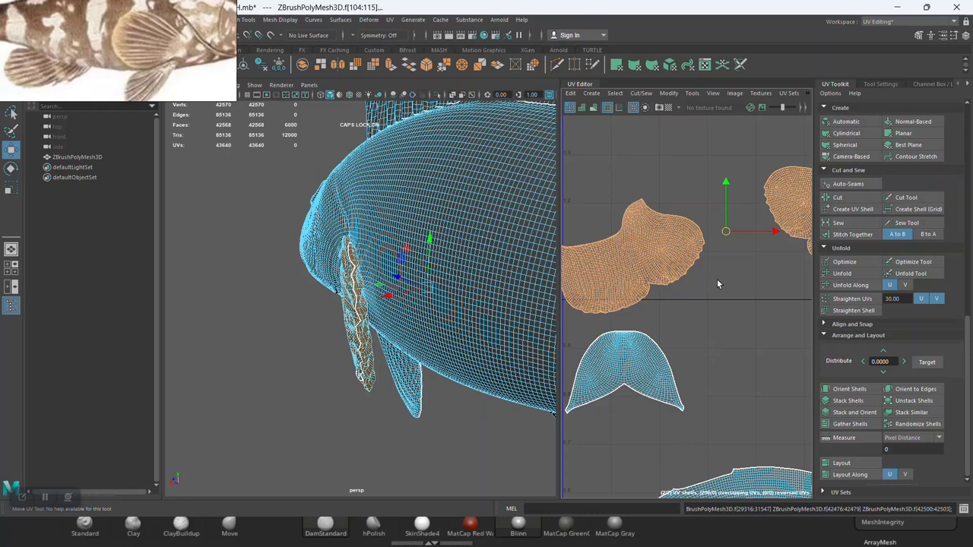
scroll("down", 3)
scroll("down", 3)
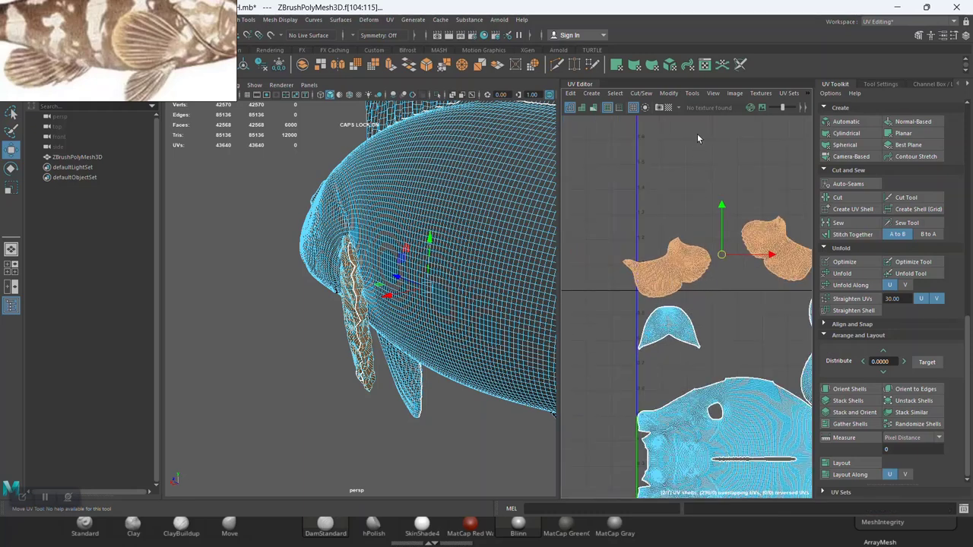
left_click(668, 108)
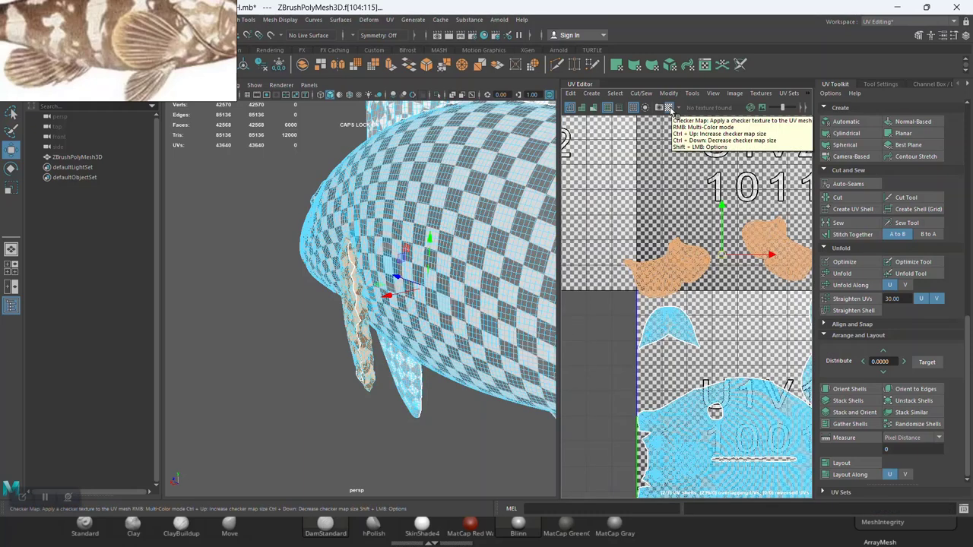
Orbit closely around the fin and head to inspect the checker pattern
left_click_drag(461, 222, 488, 259)
left_click_drag(470, 228, 387, 277)
scroll("up", 3)
scroll("up", 3)
scroll("up", 3)
scroll("down", 3)
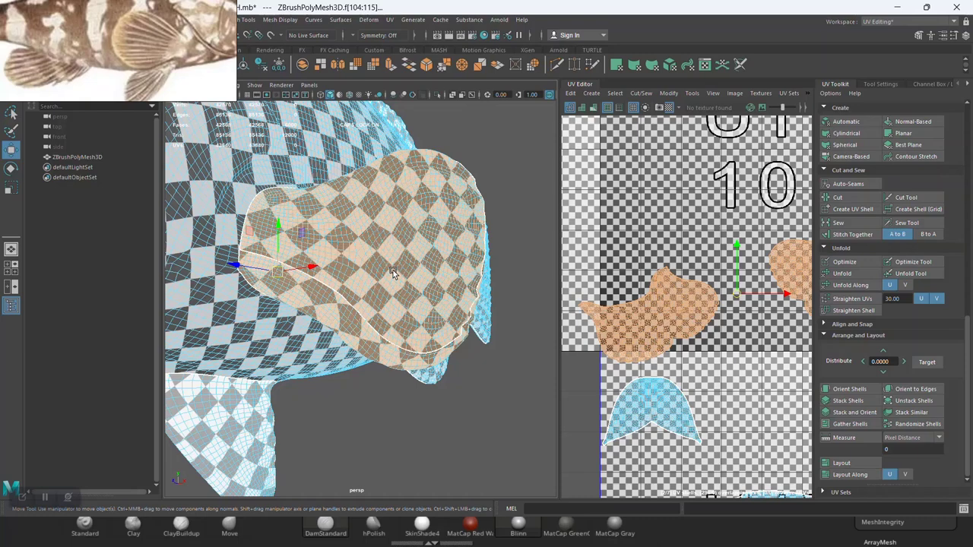
left_click_drag(389, 266, 387, 274)
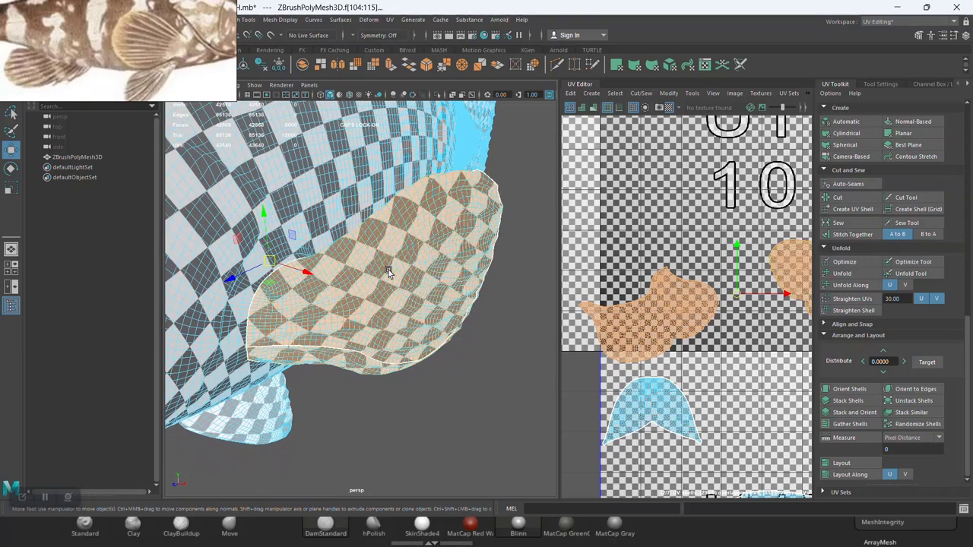
left_click_drag(266, 220, 324, 286)
Select the body mesh and circular fin shell, and turn the checker texture off
left_click(494, 206)
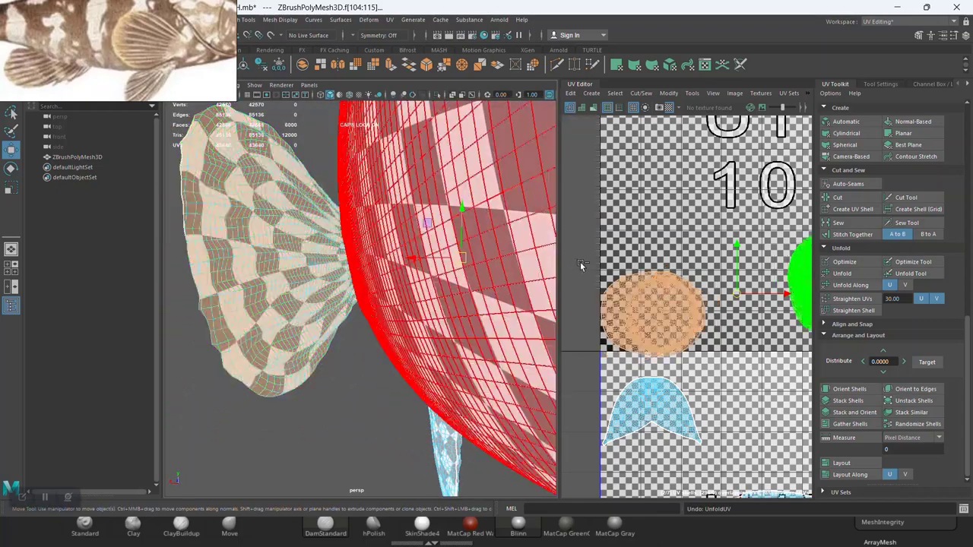
key("F8")
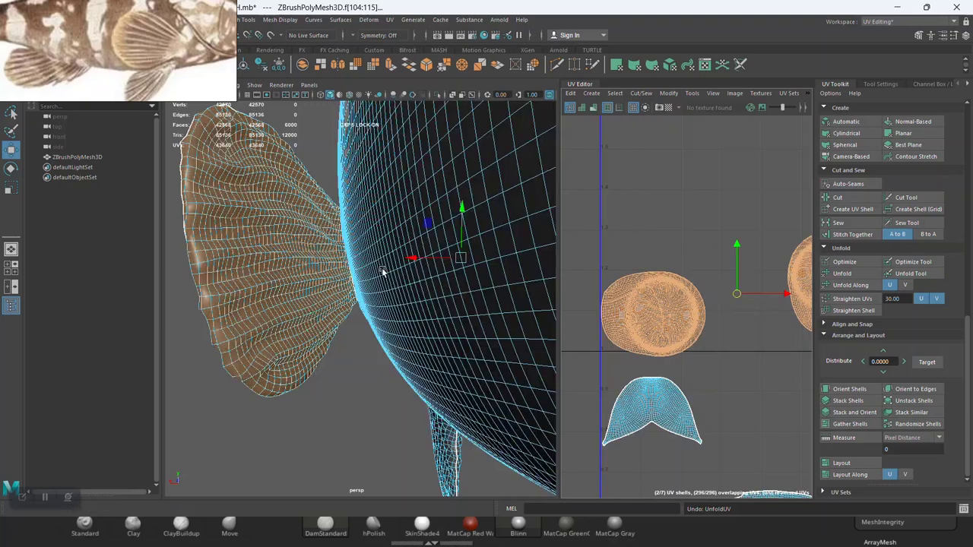
left_click(382, 272)
left_click(377, 275)
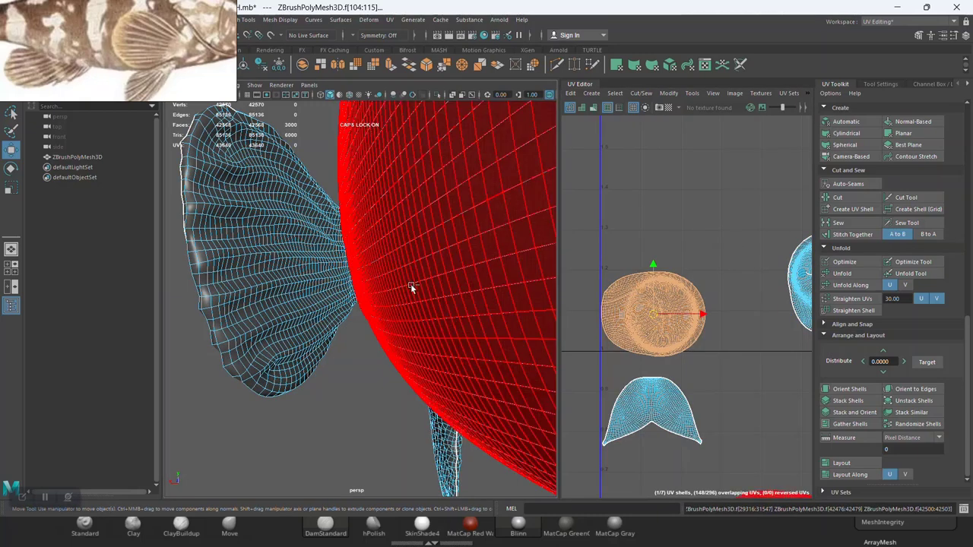
scroll("down", 3)
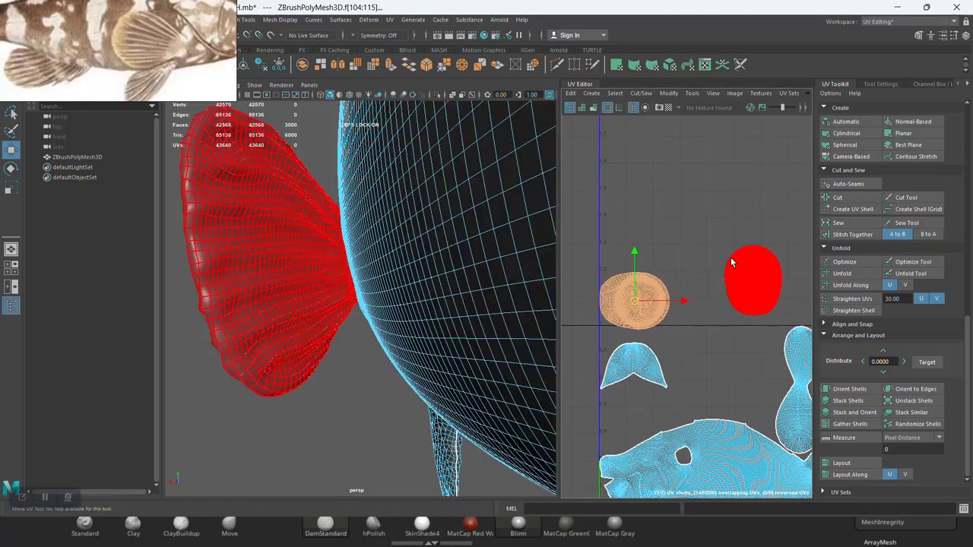
Marquee-select both round fin UV shells, convert them to faces and isolate the fin
left_click(741, 210)
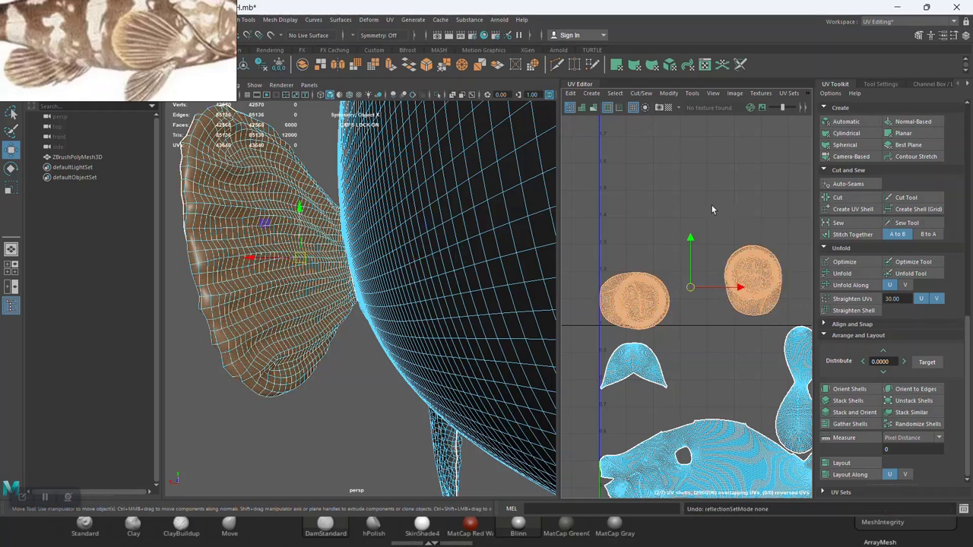
key("F8")
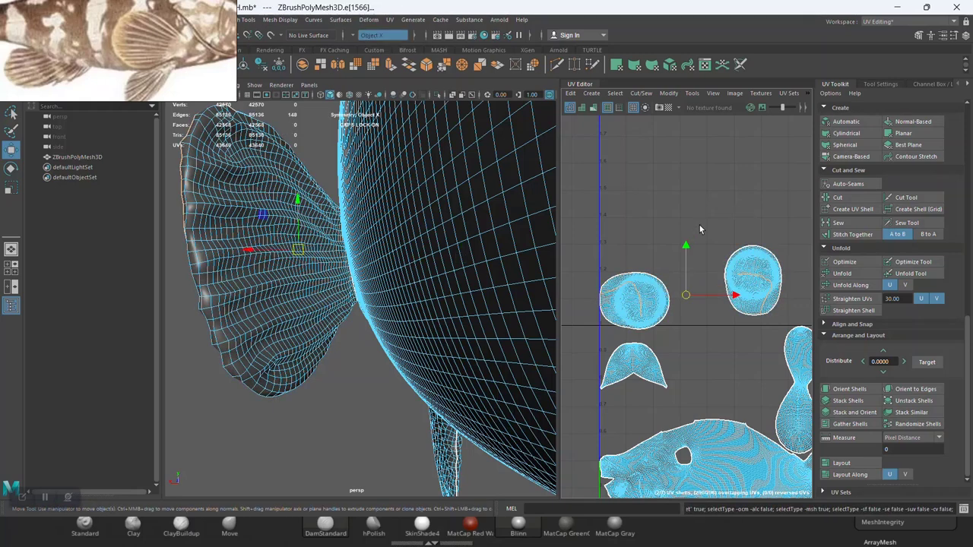
left_click_drag(665, 210, 739, 293)
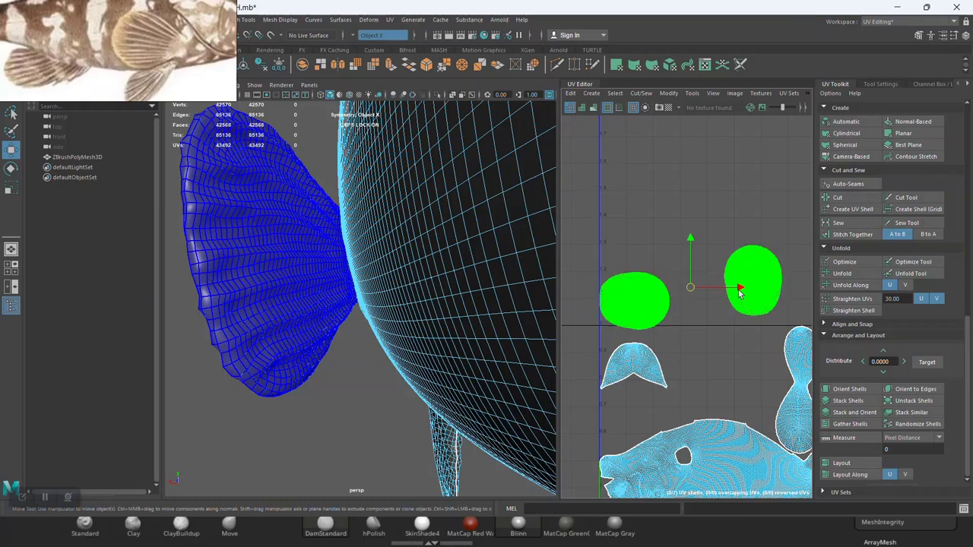
key("ctrl+F11")
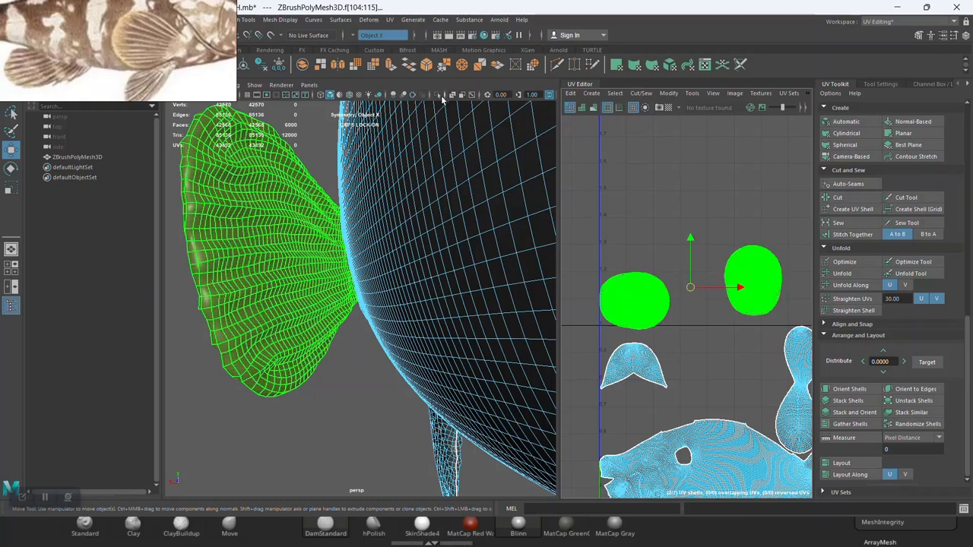
left_click(437, 95)
Frame and orbit around the isolated fin and switch to edge selection
key("f")
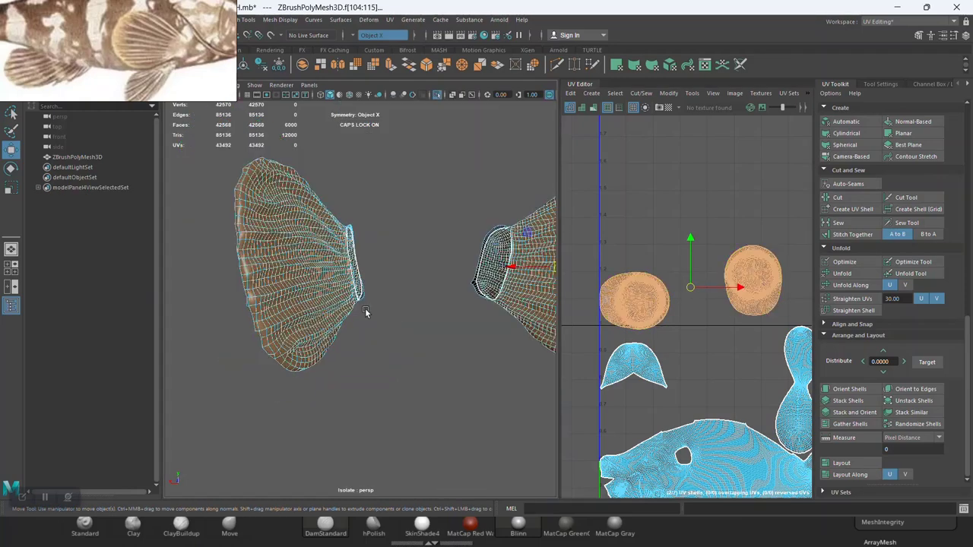
left_click_drag(407, 256, 403, 351)
left_click_drag(403, 351, 314, 238)
right_click(323, 226)
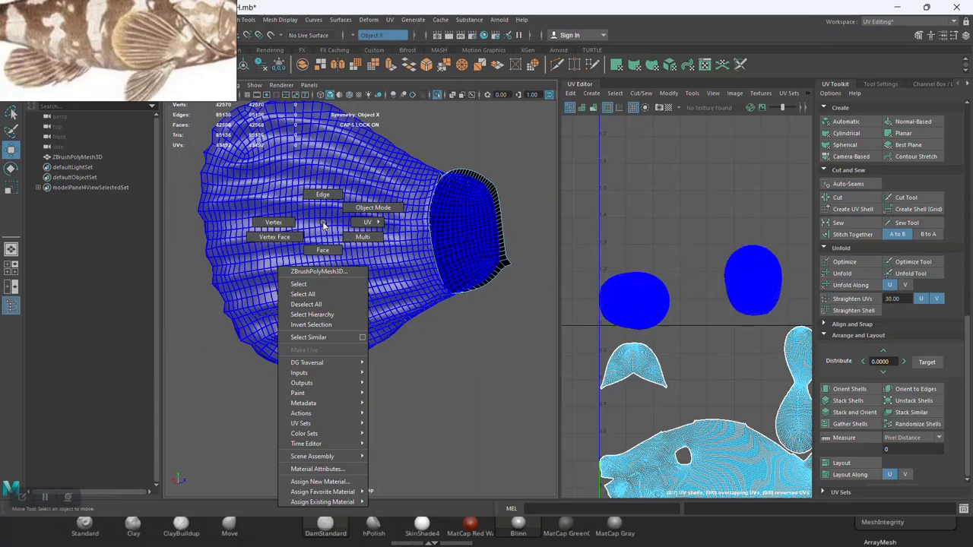
left_click(315, 193)
left_click_drag(372, 221, 292, 279)
left_click_drag(282, 238, 342, 282)
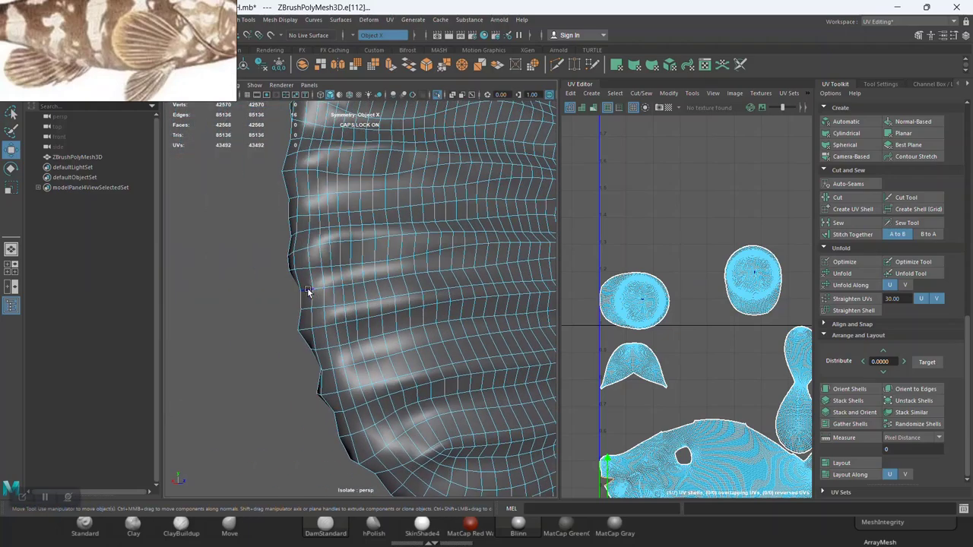
Select the seam edges across the fin, cut the UVs, and return to whole-object selection
left_click(308, 291)
left_click_drag(446, 279, 411, 290)
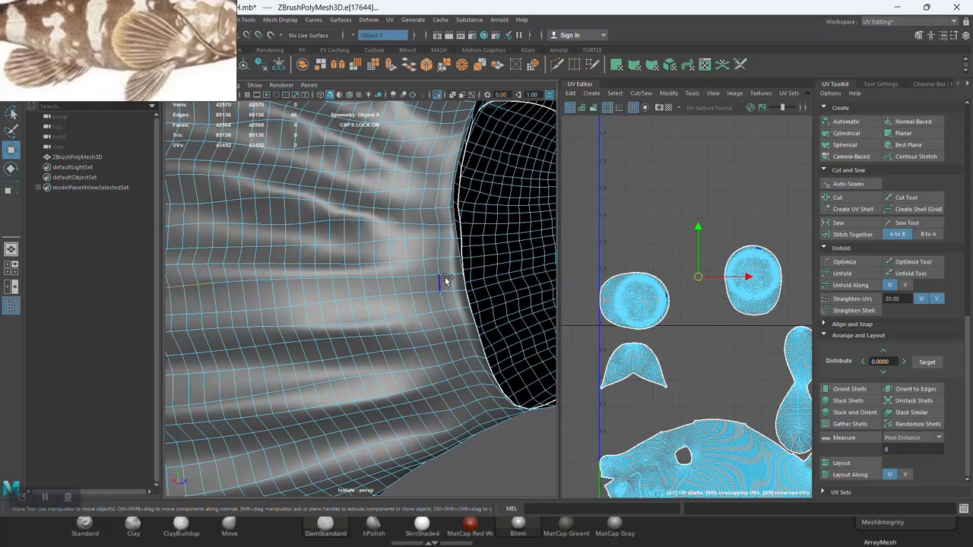
left_click(454, 277)
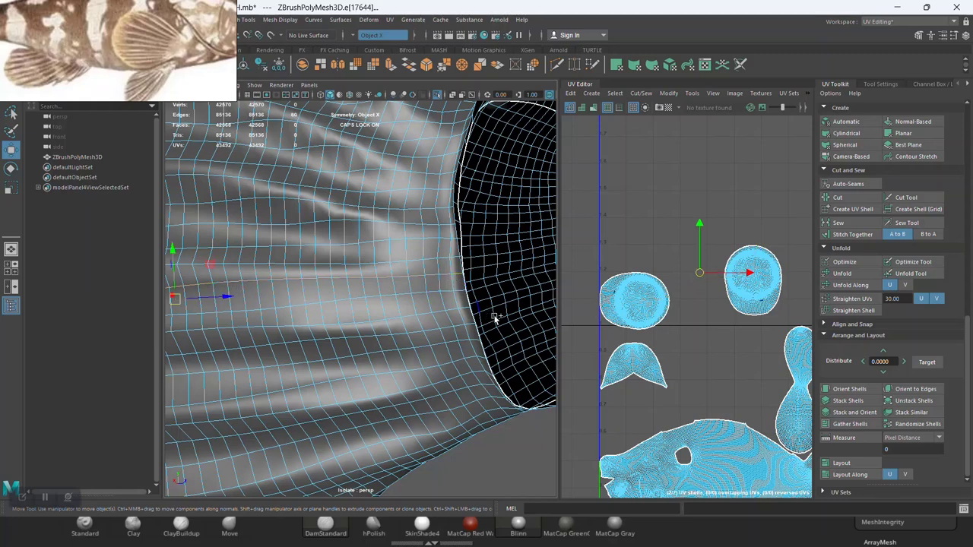
left_click(851, 198)
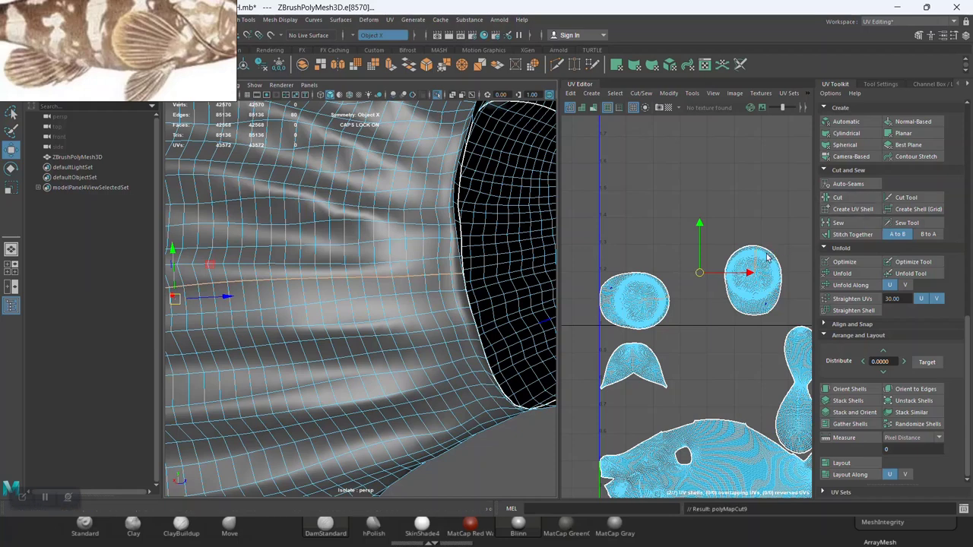
left_click_drag(767, 259, 691, 272)
left_click(736, 284)
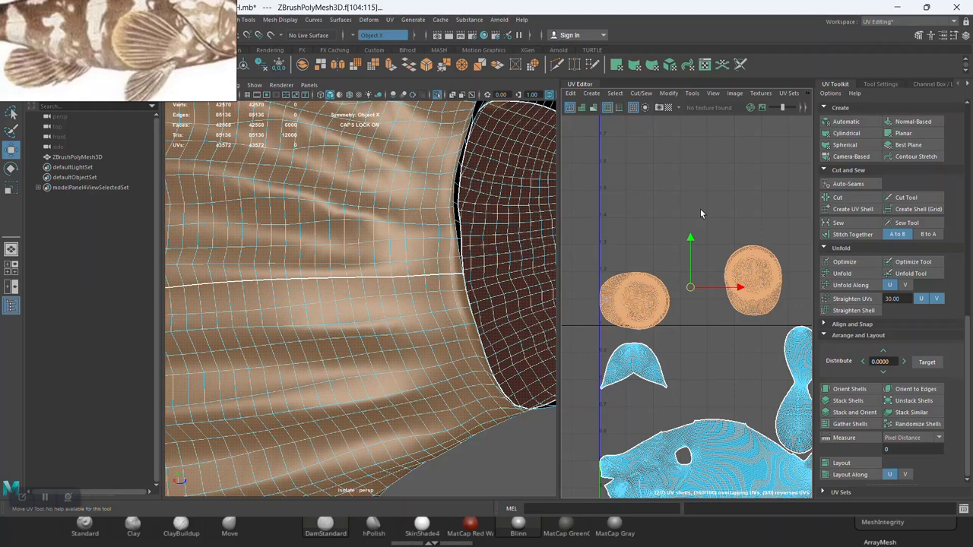
Select the round fin UV shell and turn symmetry off
scroll("up", 3)
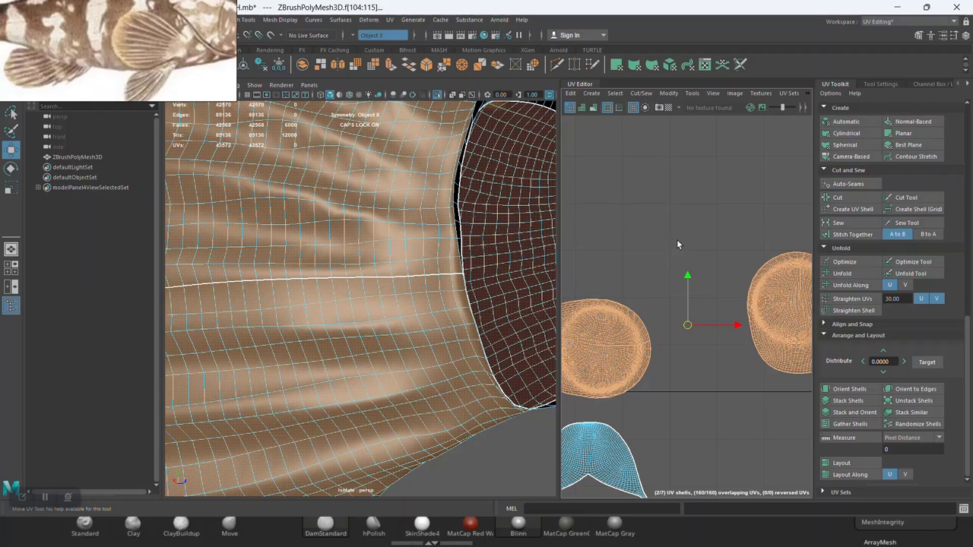
key("F8")
scroll("up", 3)
scroll("up", 3)
left_click(686, 235)
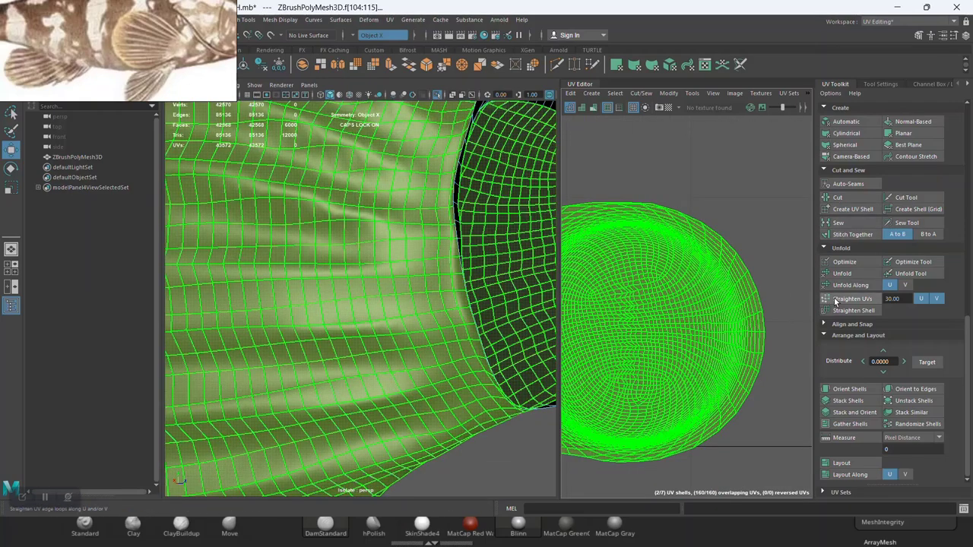
left_click(372, 35)
left_click(372, 41)
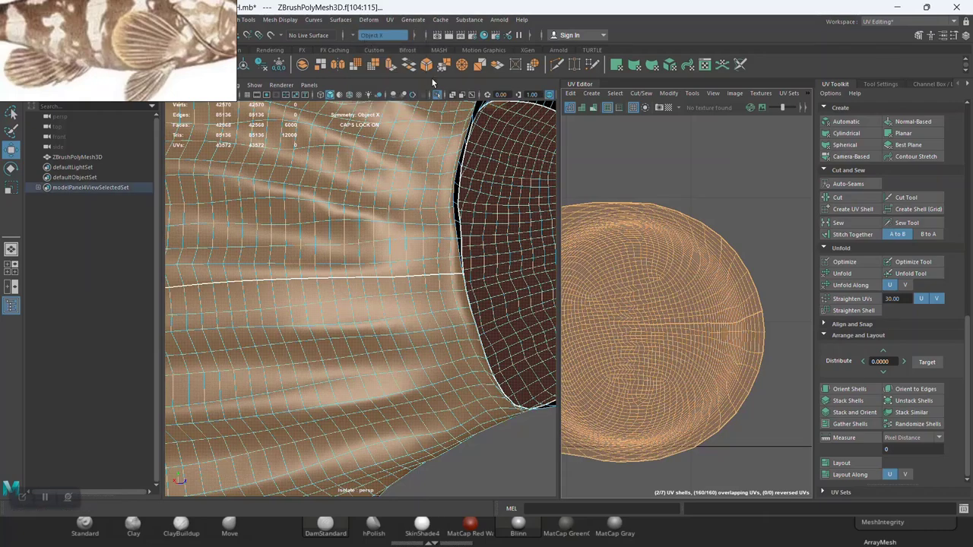
Unfold the fin UV shell into a flat, lobed fin shape
left_click(697, 277)
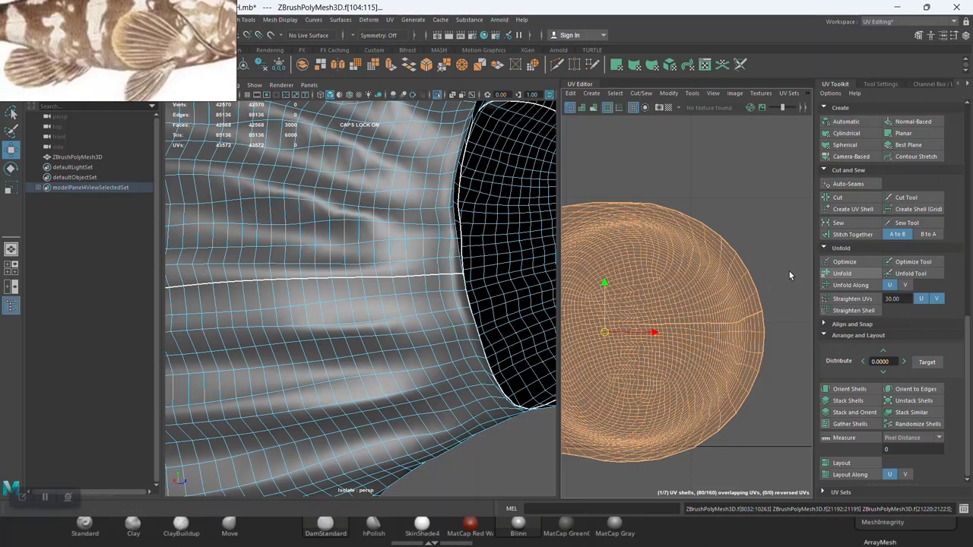
scroll("down", 3)
left_click_drag(720, 256, 602, 243)
key("ctrl+z")
key("ctrl+z")
key("ctrl+z")
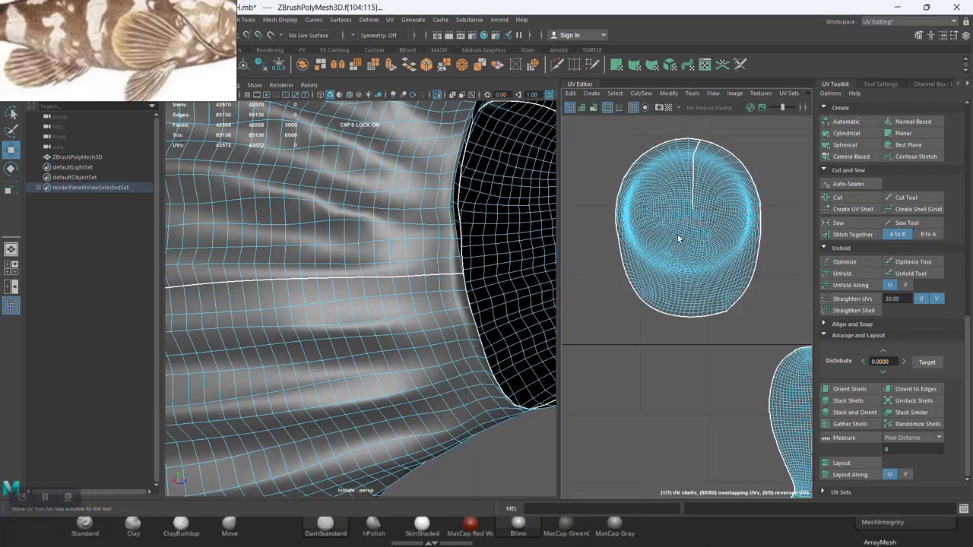
key("ctrl+z")
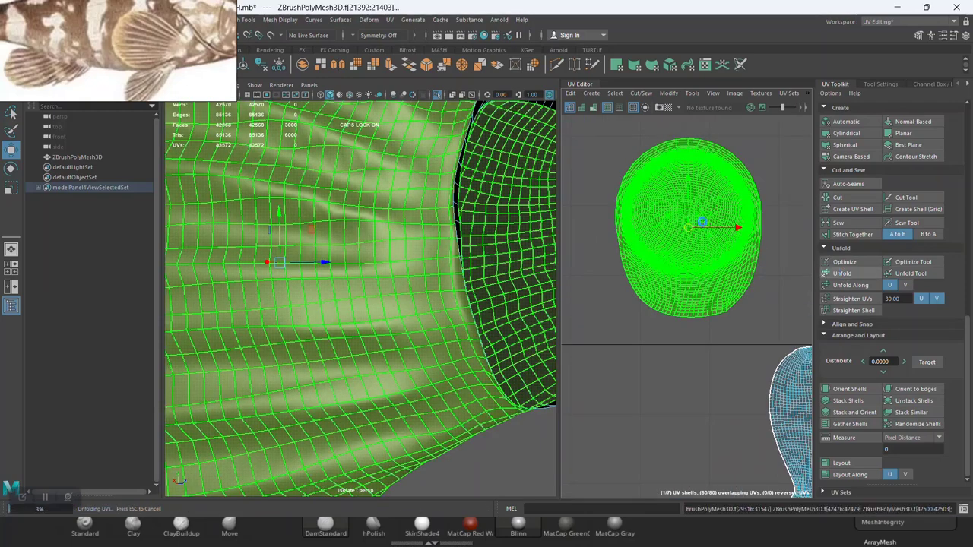
key("shift+z")
key("shift+z")
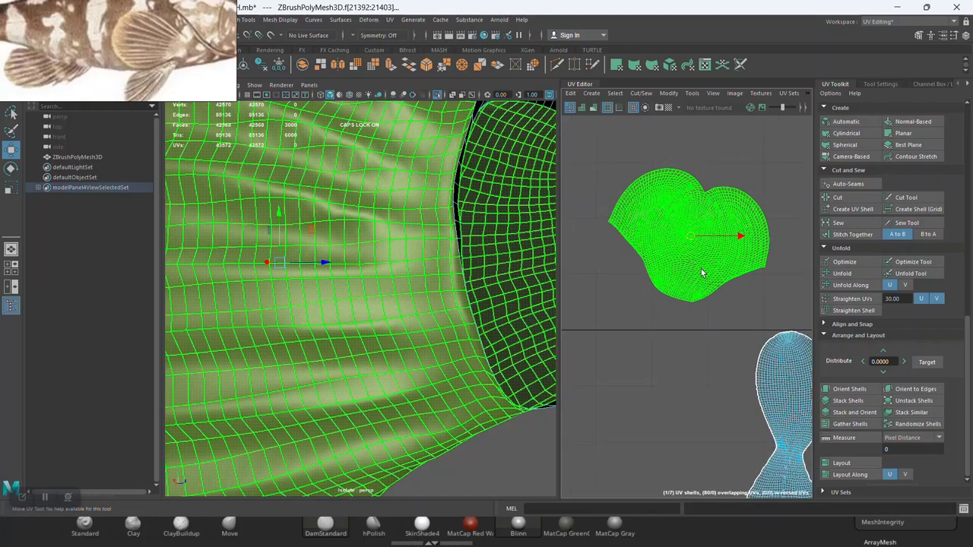
scroll("down", 3)
scroll("down", 3)
scroll("down", 3)
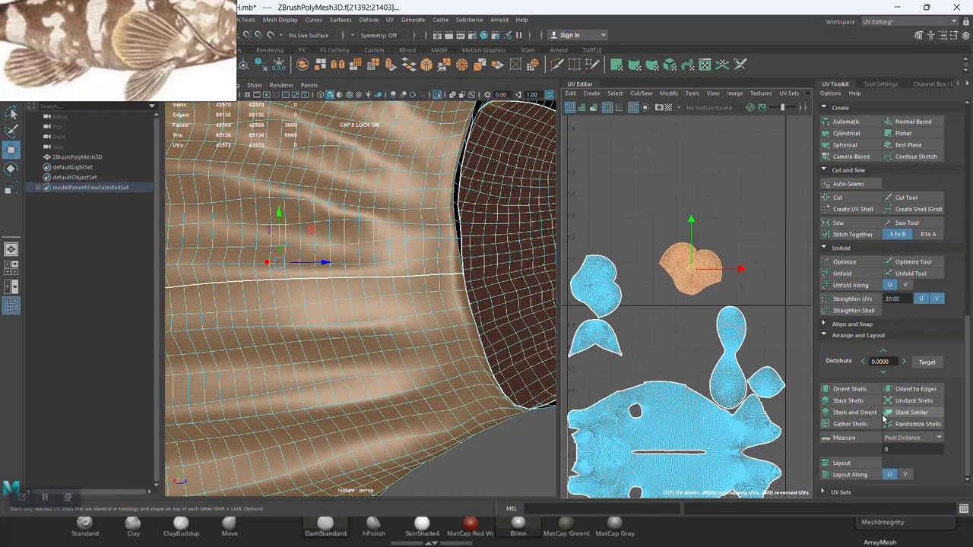
Orient the small fin shells and rotate the left and upper-right shells upright
left_click(849, 388)
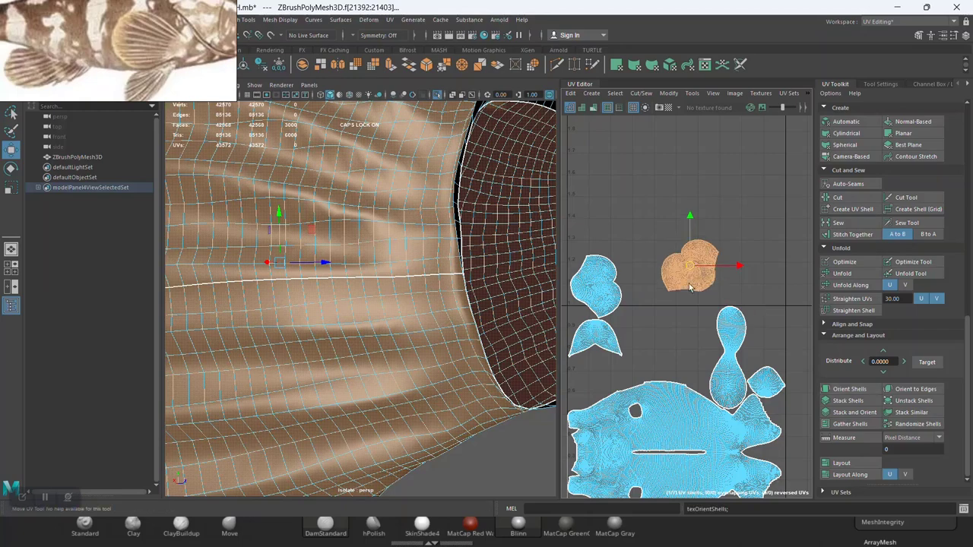
left_click(862, 362)
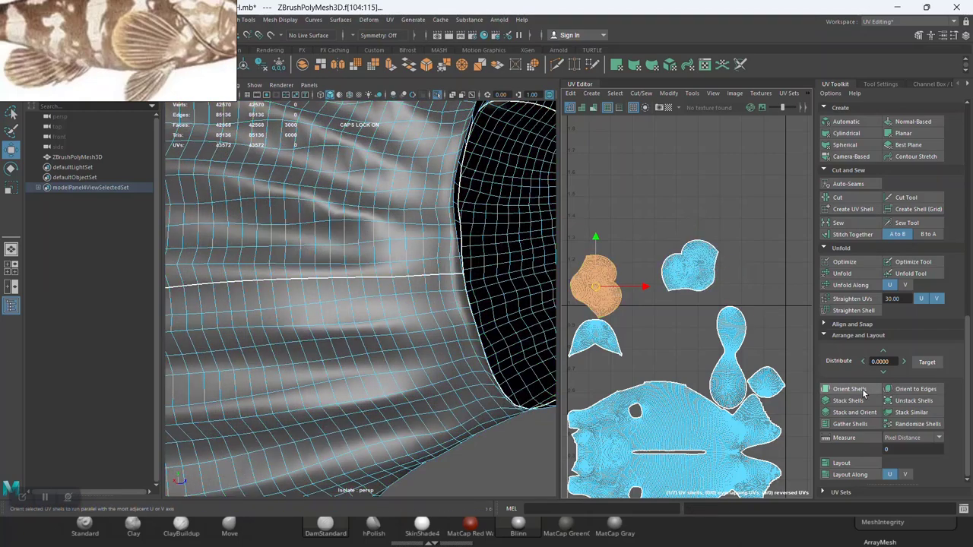
key("e")
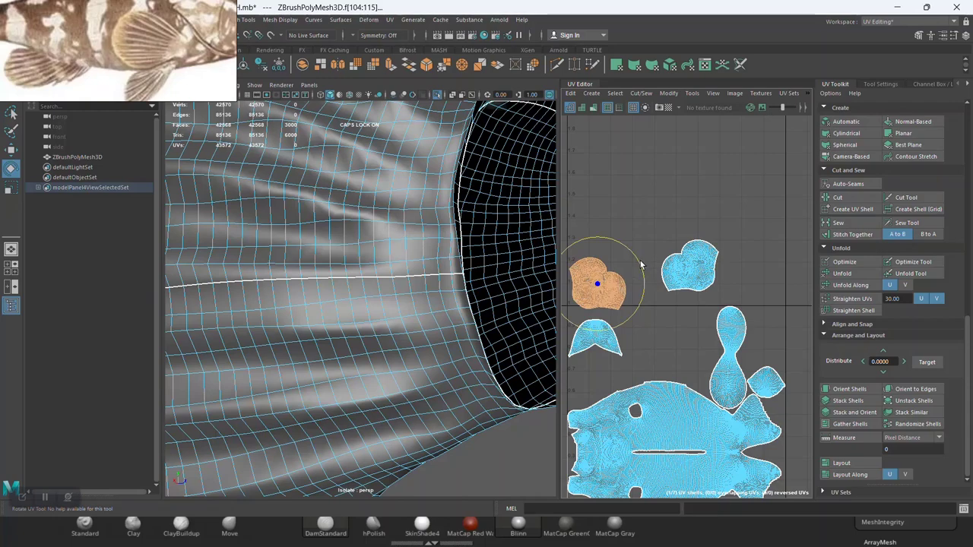
left_click_drag(641, 266, 637, 260)
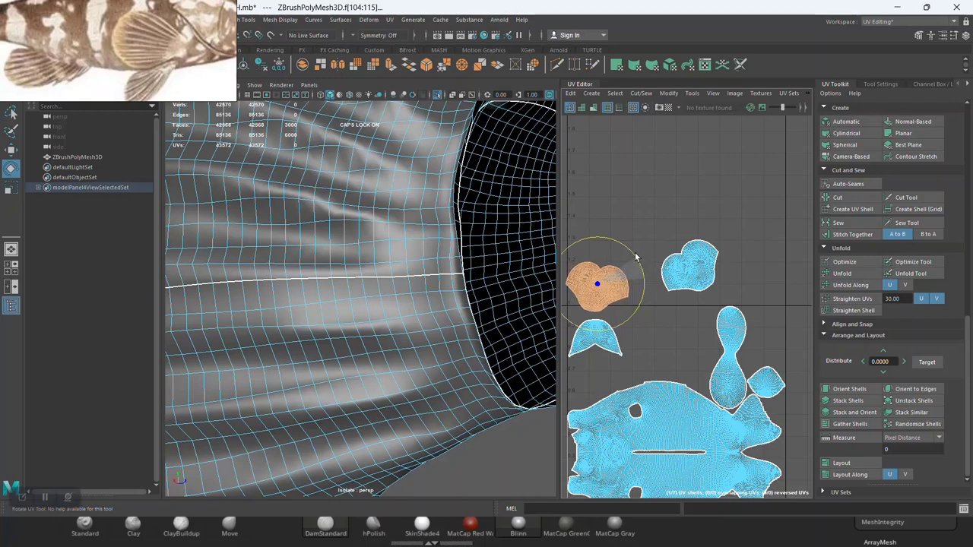
left_click(684, 262)
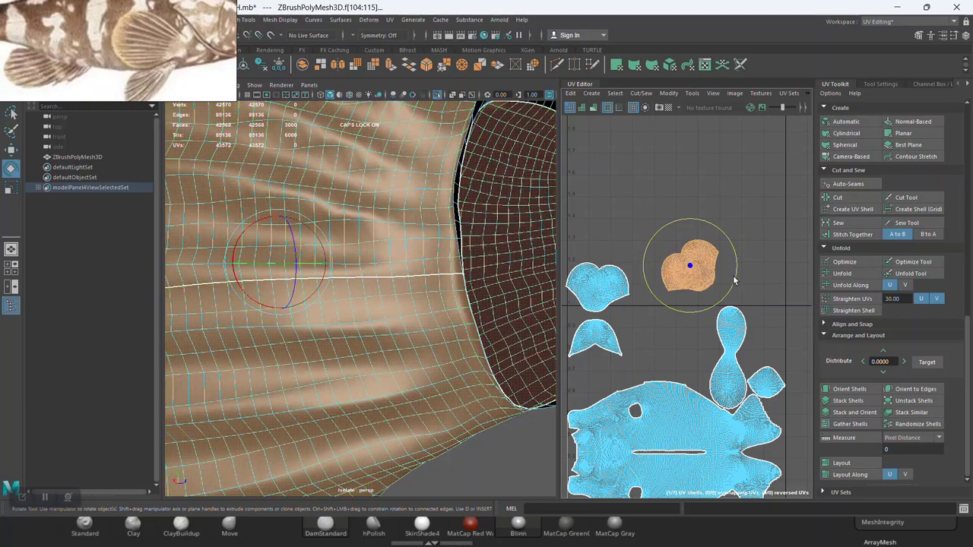
left_click_drag(734, 281, 723, 310)
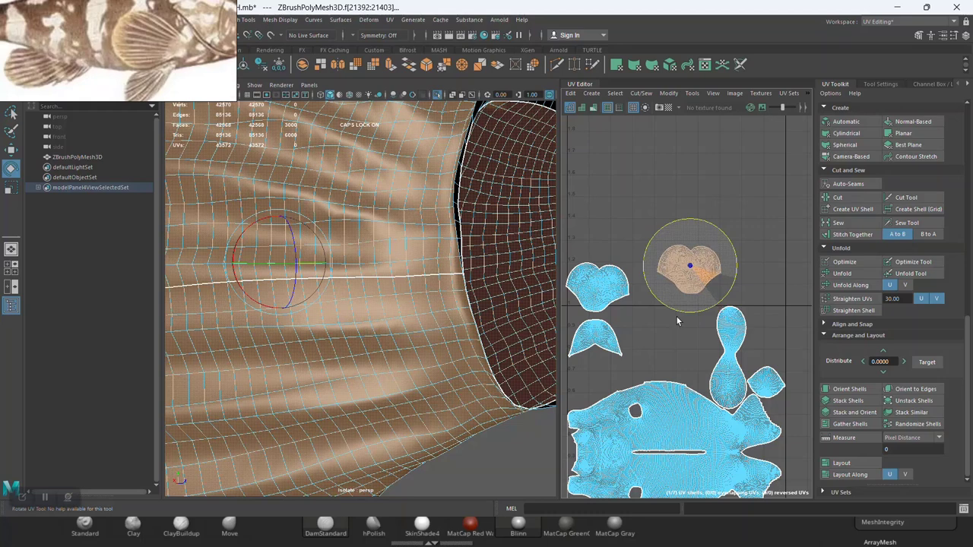
Clear the shell selection and save the scene as FISH.mb
left_click(620, 296)
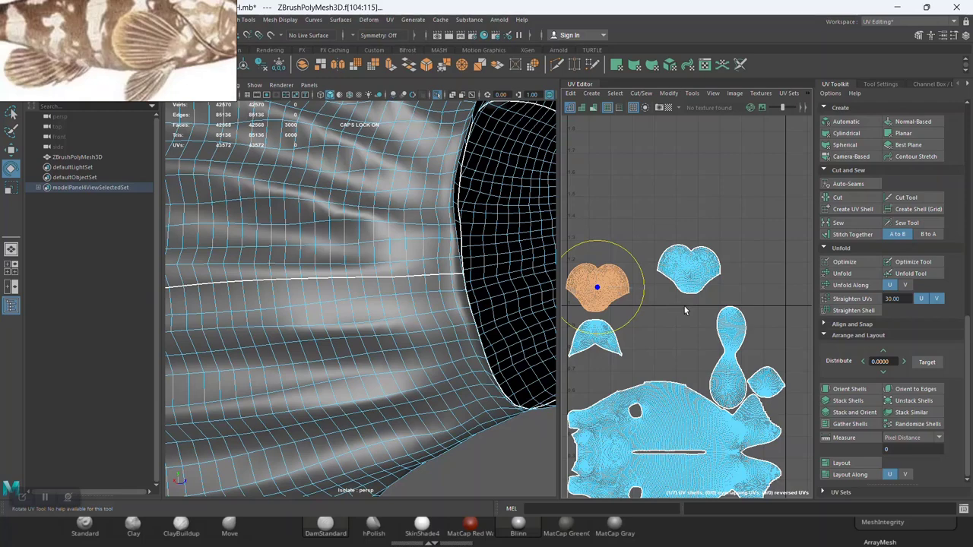
left_click(671, 303)
key("ctrl+l")
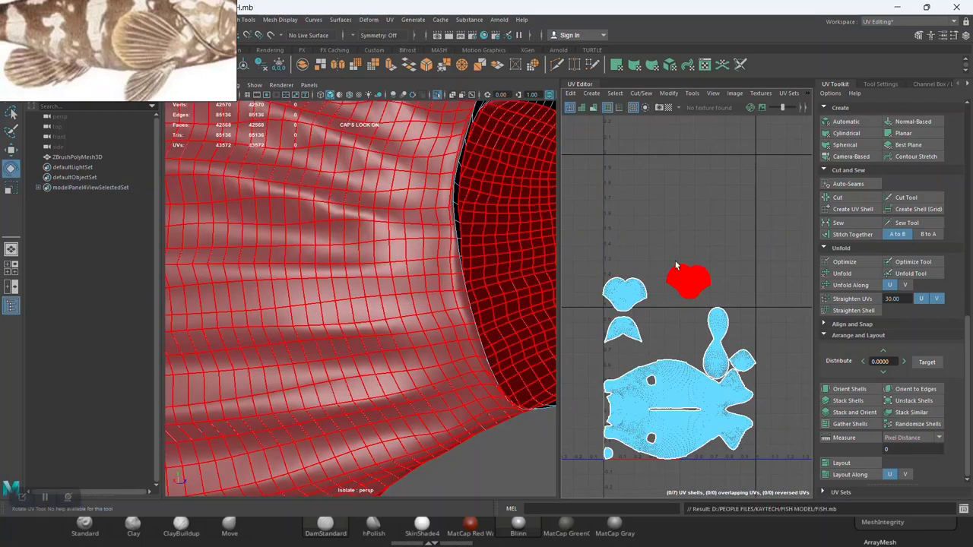
scroll("down", 3)
scroll("down", 3)
left_click_drag(453, 251, 547, 247)
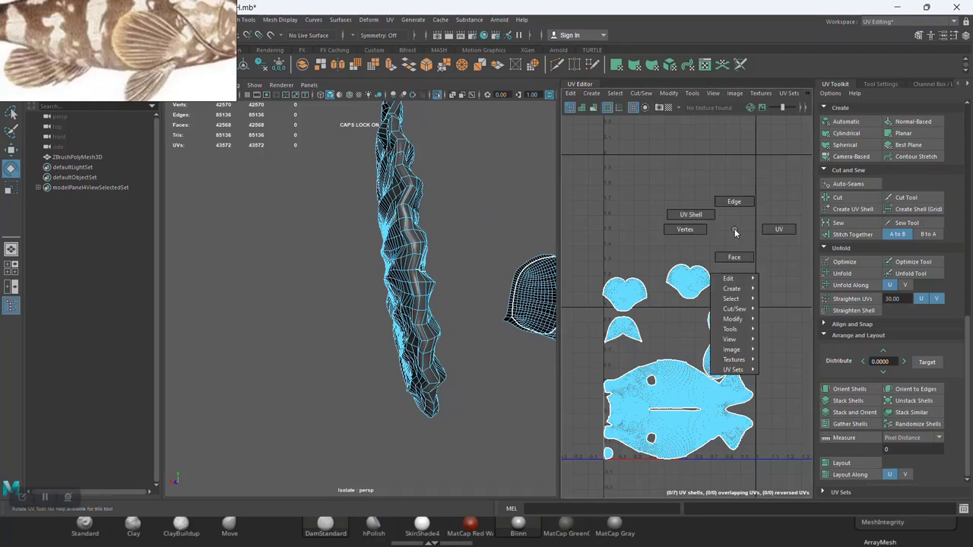
left_click_drag(734, 228, 684, 217)
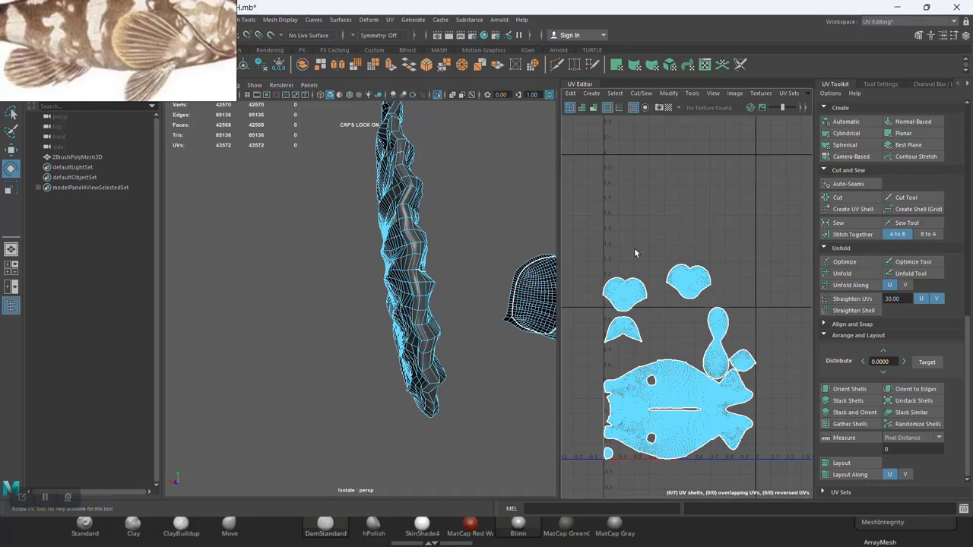
left_click(669, 107)
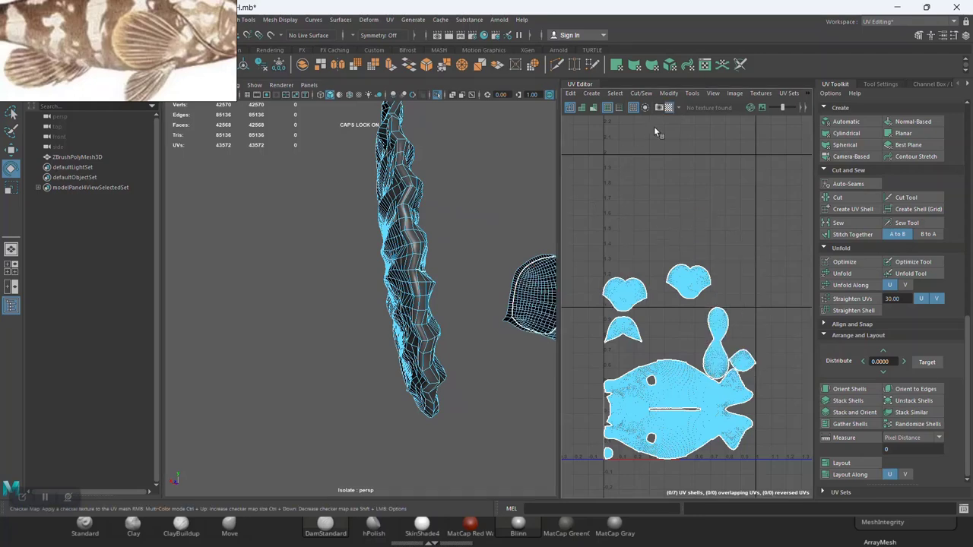
left_click_drag(354, 262, 467, 218)
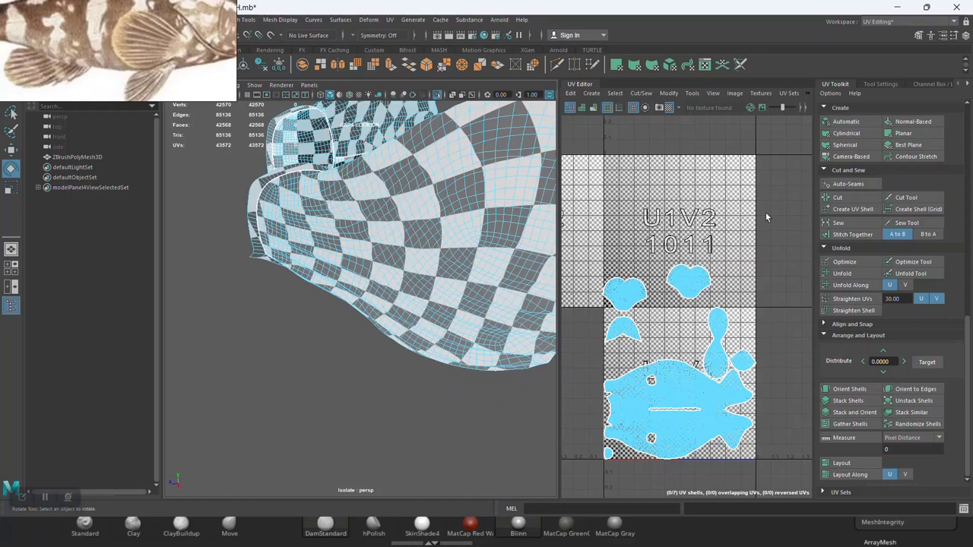
left_click(668, 107)
Select all seven fish UV shells and lay them out inside the 0–1 tile
scroll("down", 3)
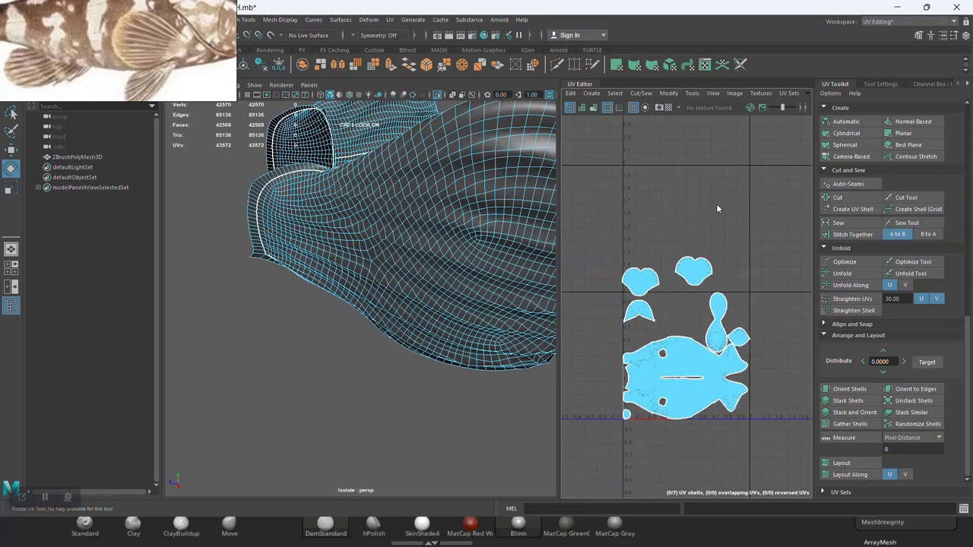
left_click_drag(716, 203, 669, 190)
left_click_drag(608, 211, 801, 500)
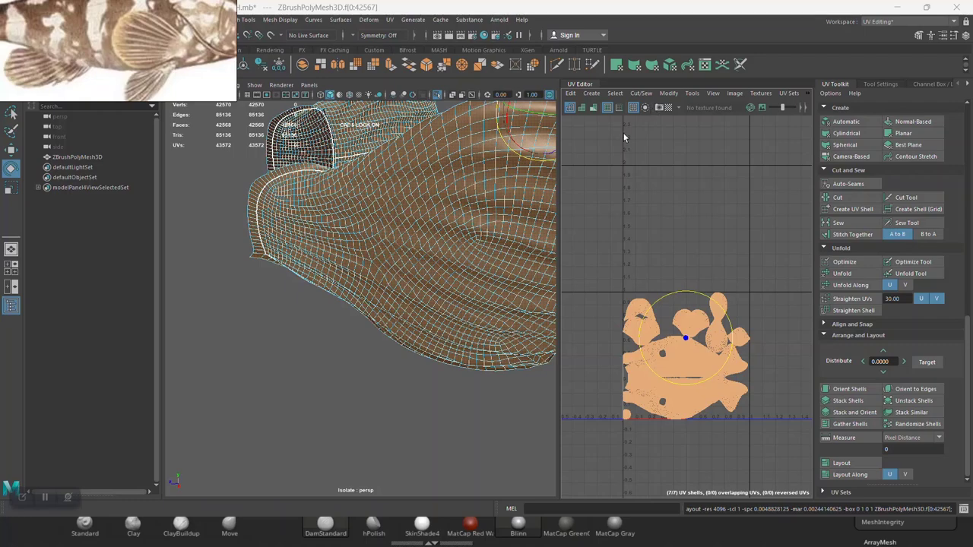
Exit isolate select to show the whole fish and return to object mode
left_click(438, 95)
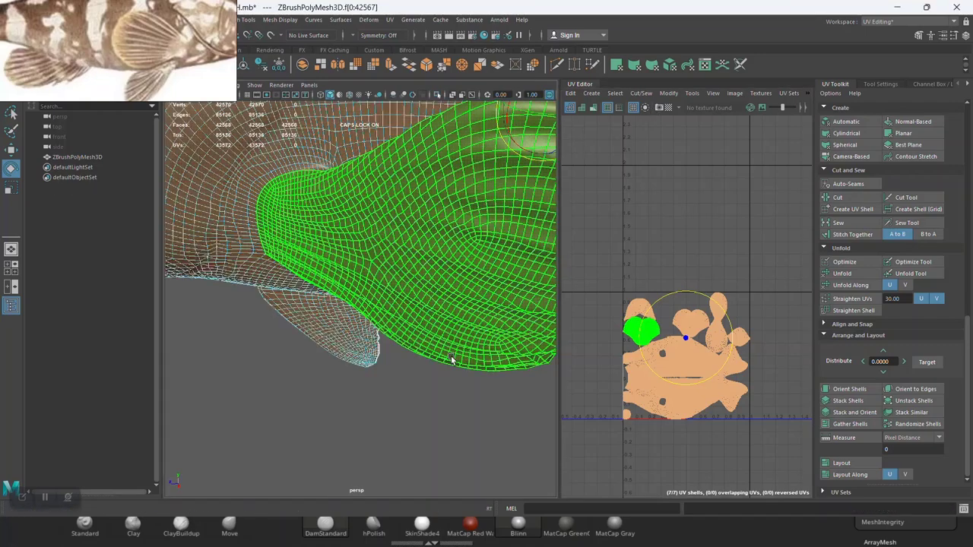
left_click_drag(365, 228, 432, 386)
left_click_drag(431, 386, 481, 245)
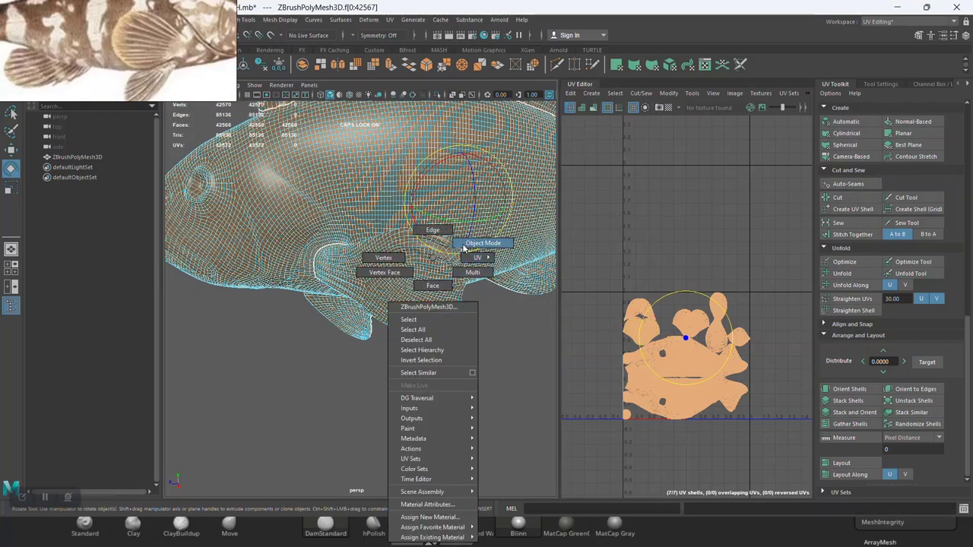
left_click_drag(395, 389, 374, 288)
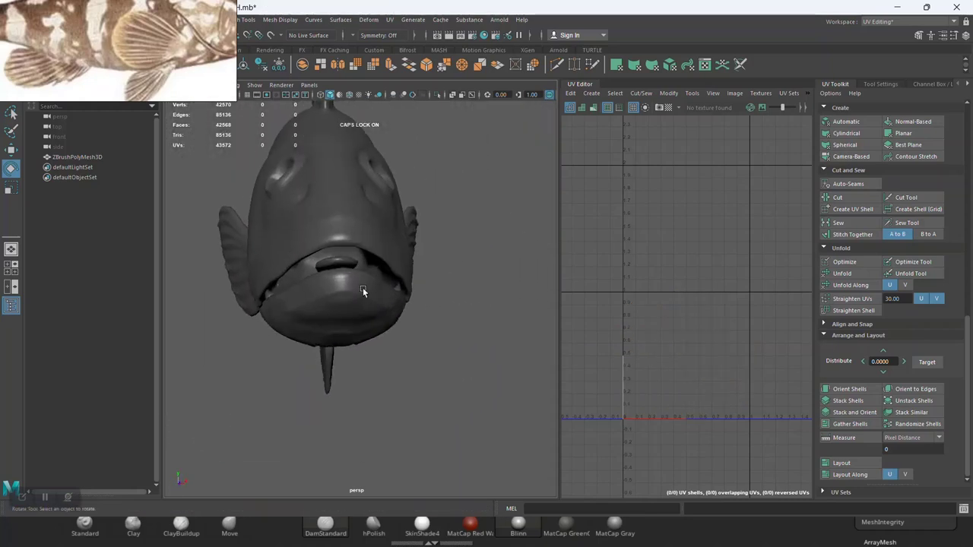
Save the scene and inspect the fish's UVs for stretching with the checker pattern
key("ctrl+s")
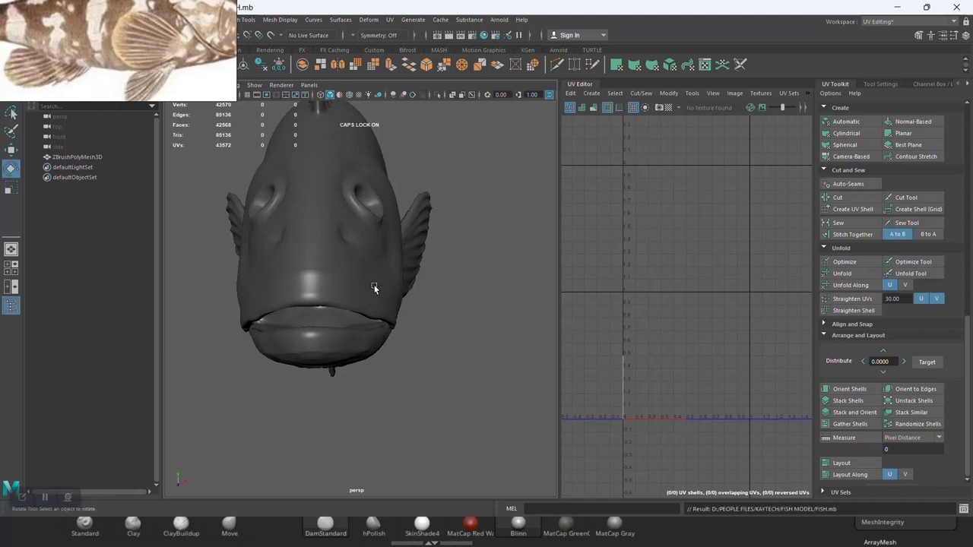
left_click(668, 107)
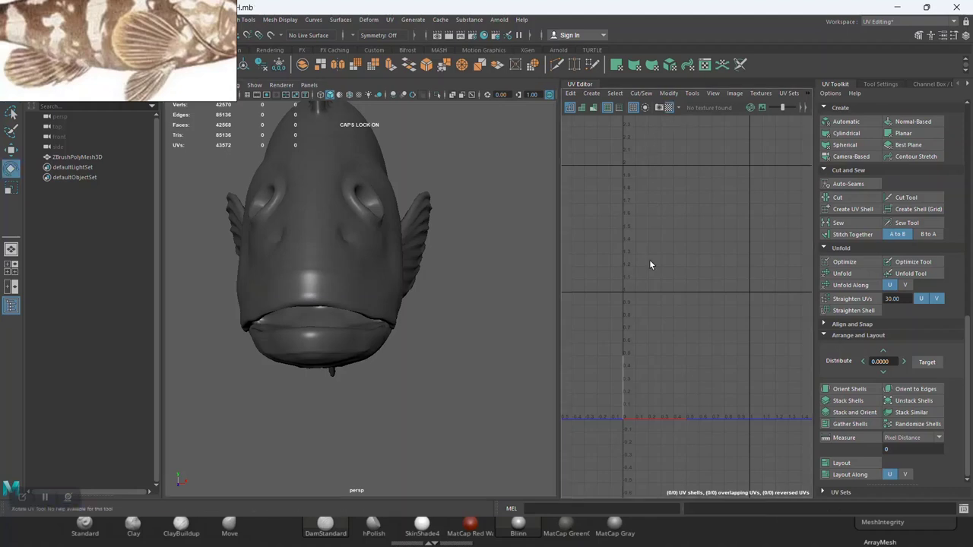
left_click(380, 223)
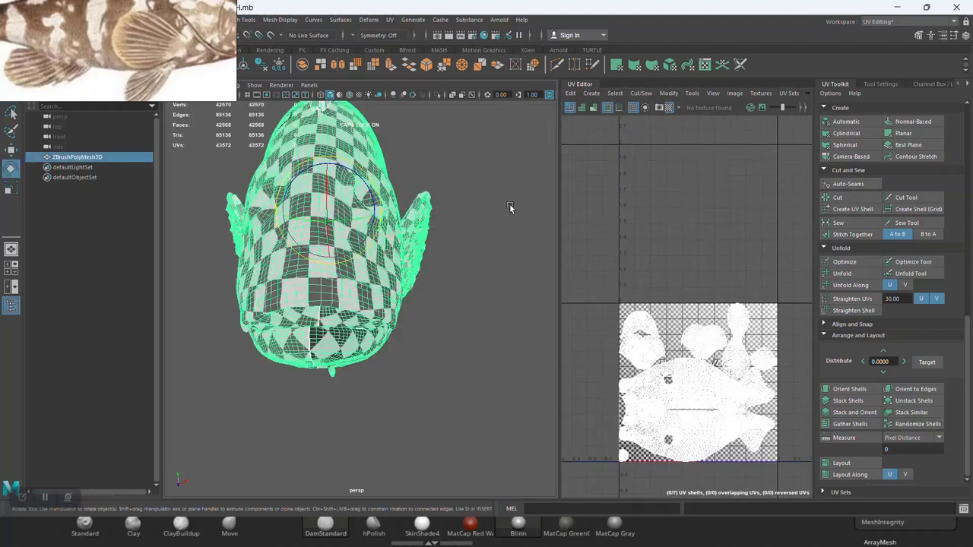
left_click_drag(455, 259, 380, 300)
scroll("up", 3)
scroll("up", 3)
scroll("up", 3)
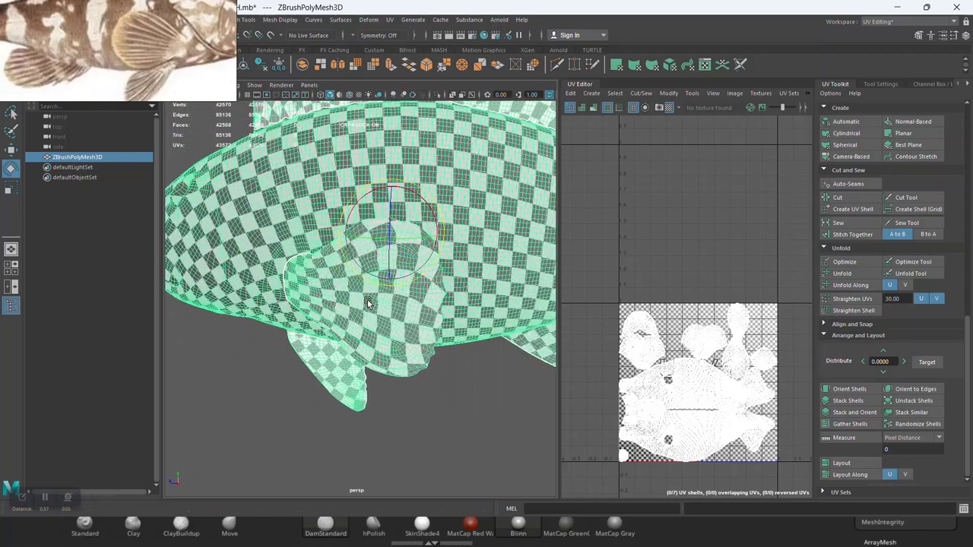
scroll("up", 3)
scroll("up", 3)
left_click_drag(457, 302, 410, 258)
scroll("down", 3)
scroll("up", 3)
scroll("down", 3)
scroll("up", 3)
Turn off the checker pattern and select only the ZBrushPolyMesh3D fish for export
left_click(669, 107)
scroll("down", 3)
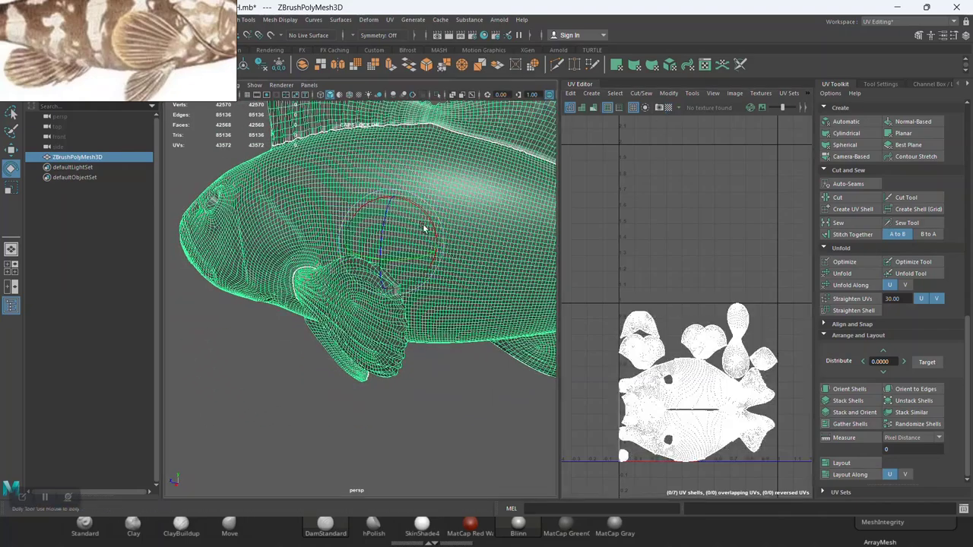
scroll("down", 3)
left_click(193, 116)
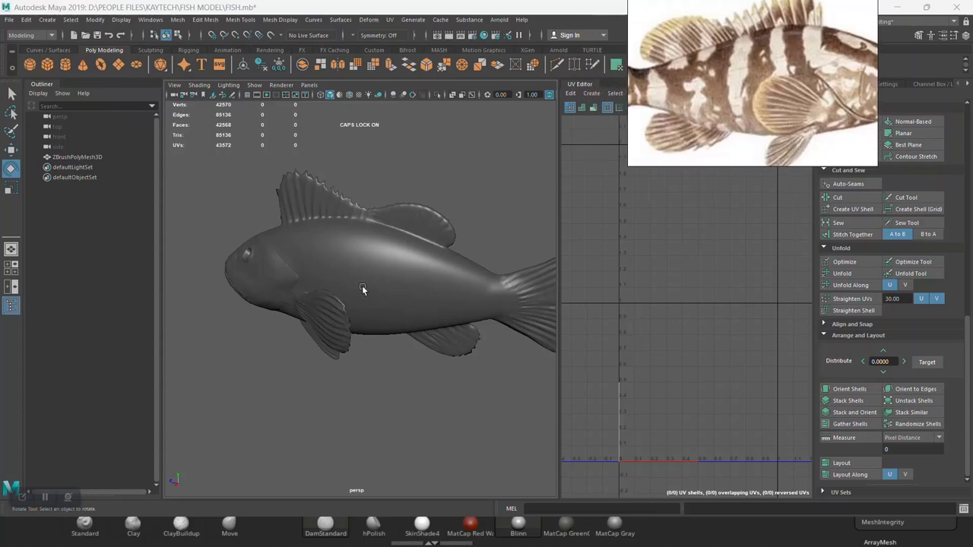
left_click_drag(365, 297, 348, 281)
left_click(358, 303)
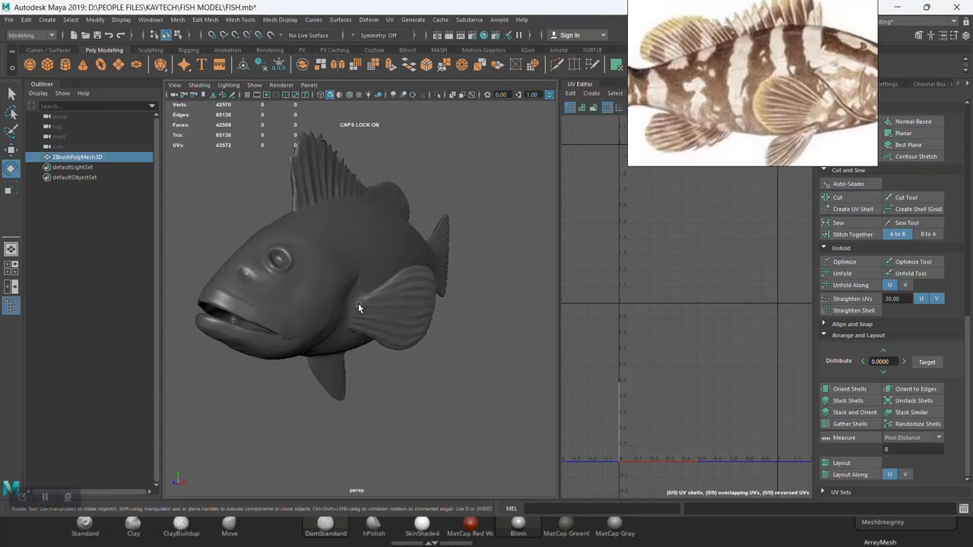
left_click(9, 19)
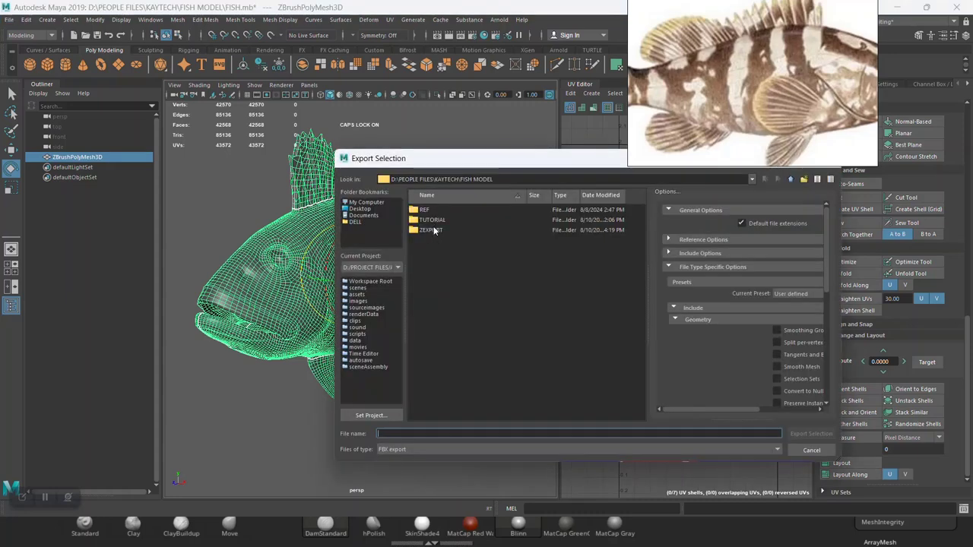
Target the ZEXPORT folder and set the export file type to OBJexport
double_click(430, 230)
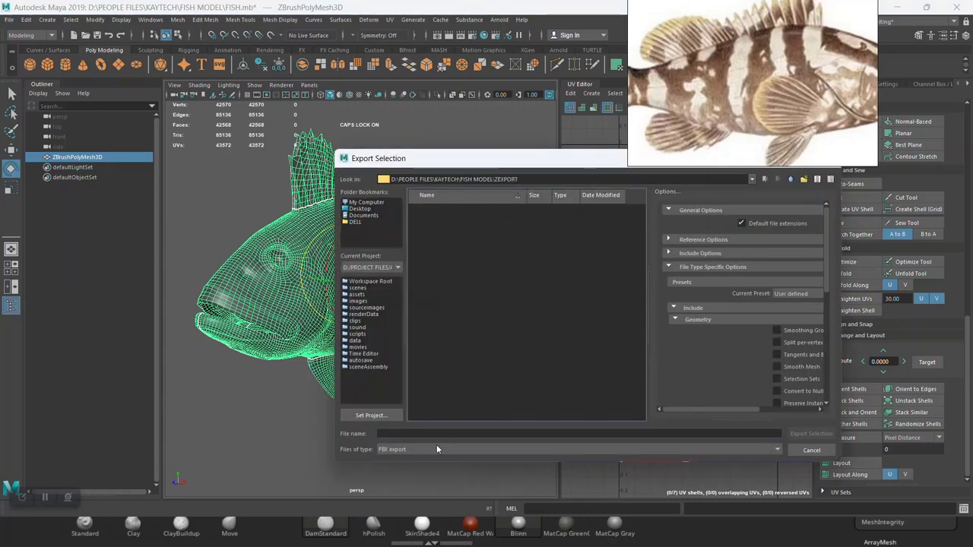
left_click(437, 448)
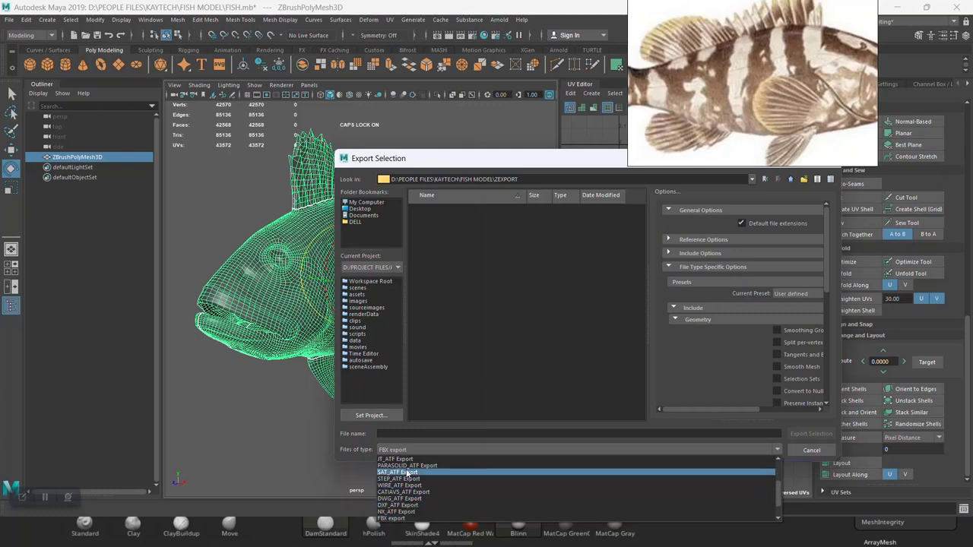
left_click(446, 350)
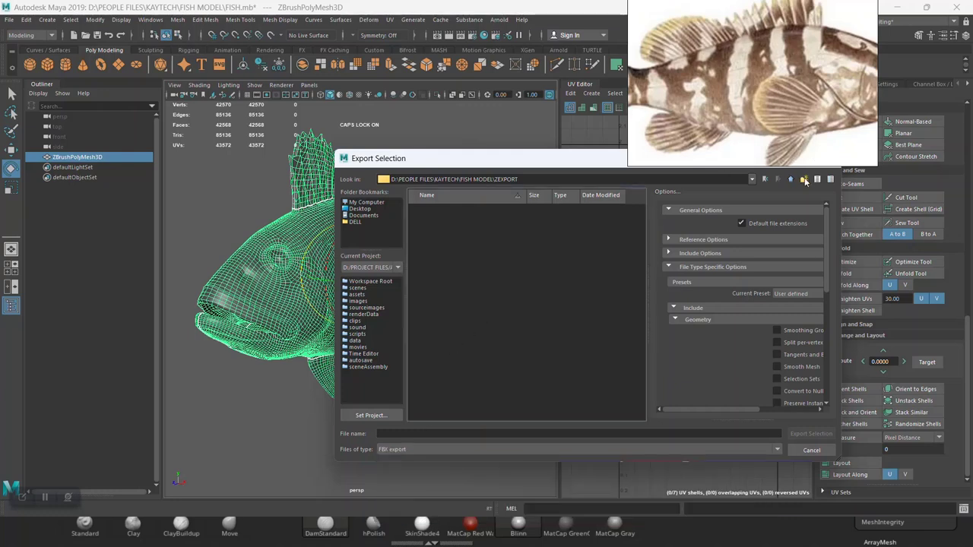
left_click(790, 179)
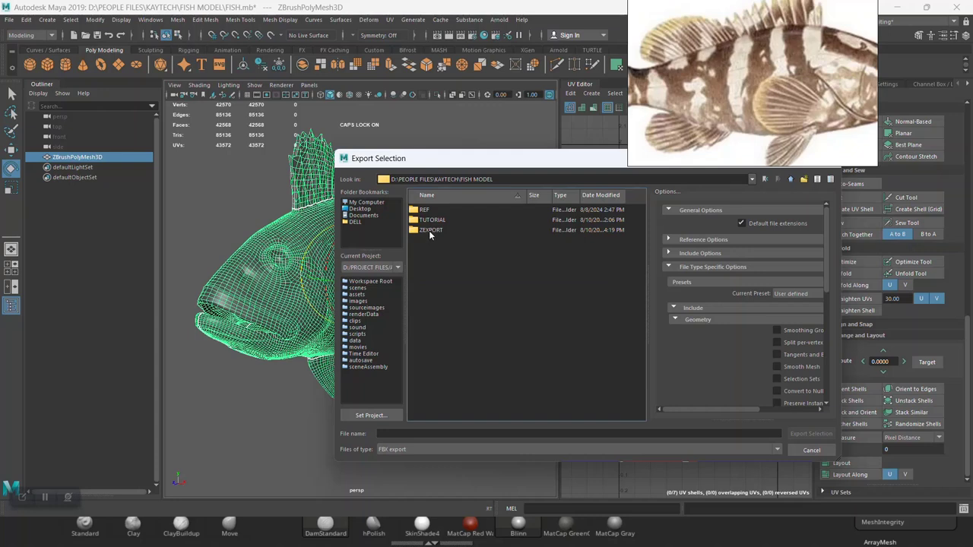
double_click(429, 232)
left_click(415, 450)
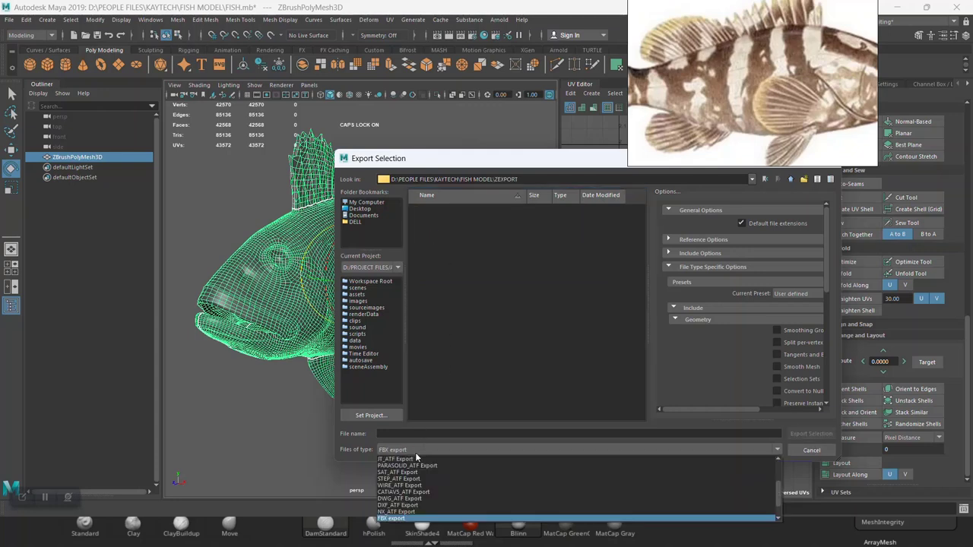
left_click(415, 519)
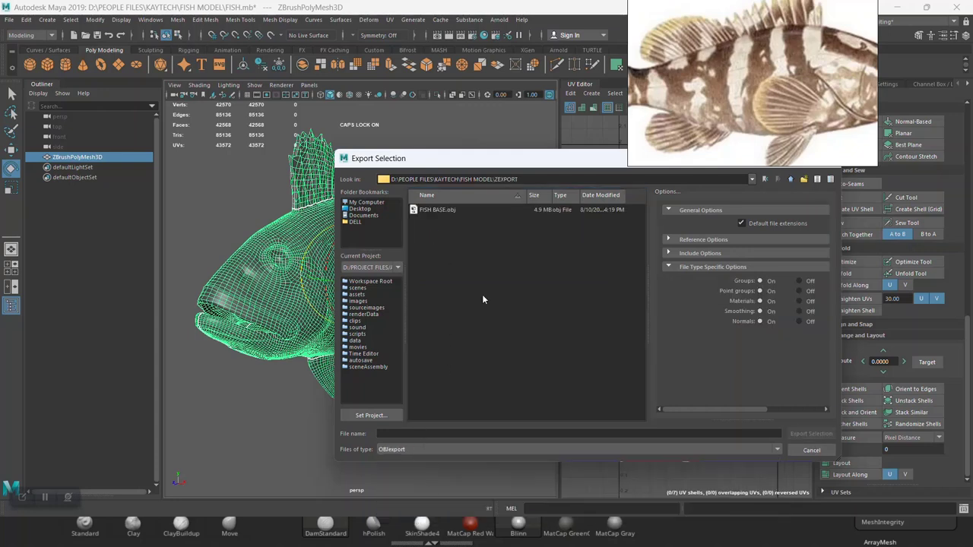
Name the file UV FISH BASE and export the fish as OBJ
left_click(458, 209)
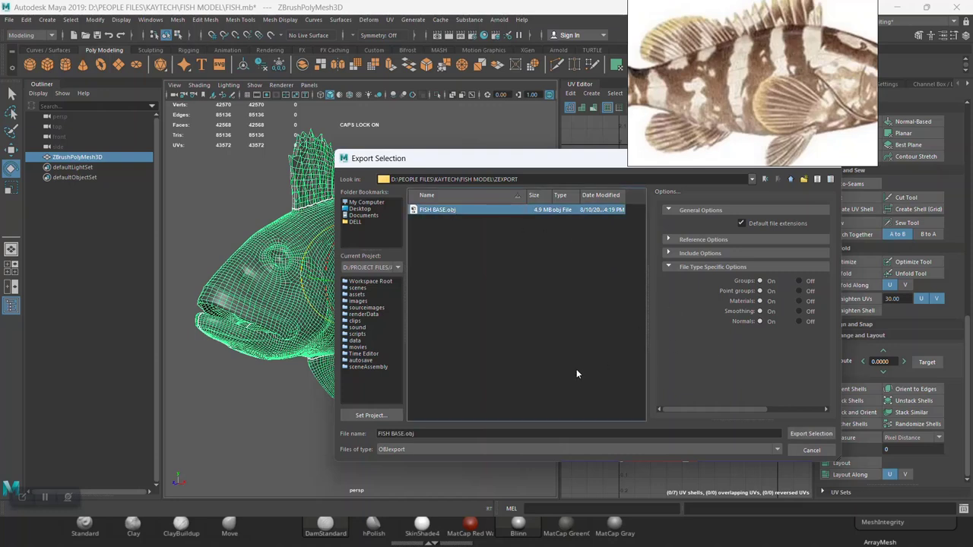
left_click_drag(422, 433, 377, 433)
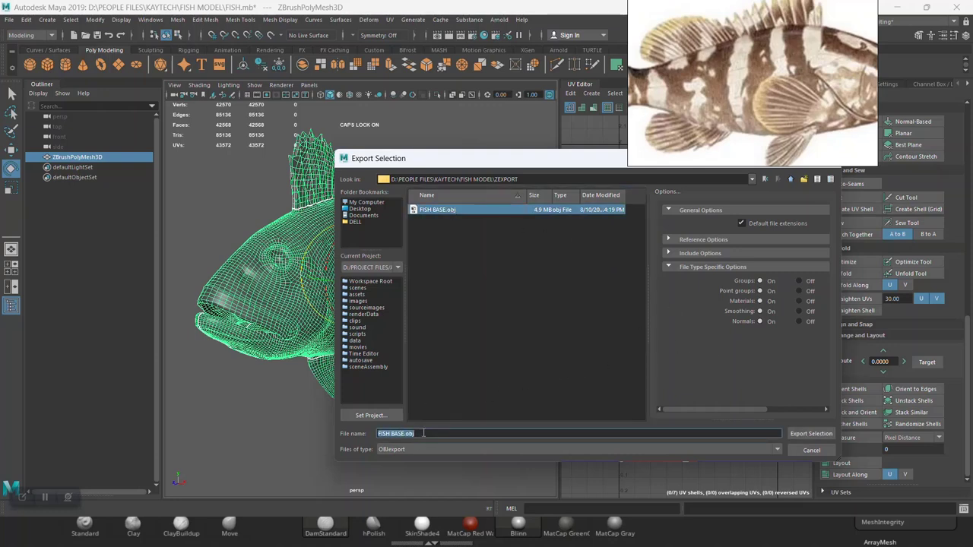
type("FISH BASE.obj")
key("BackSpace")
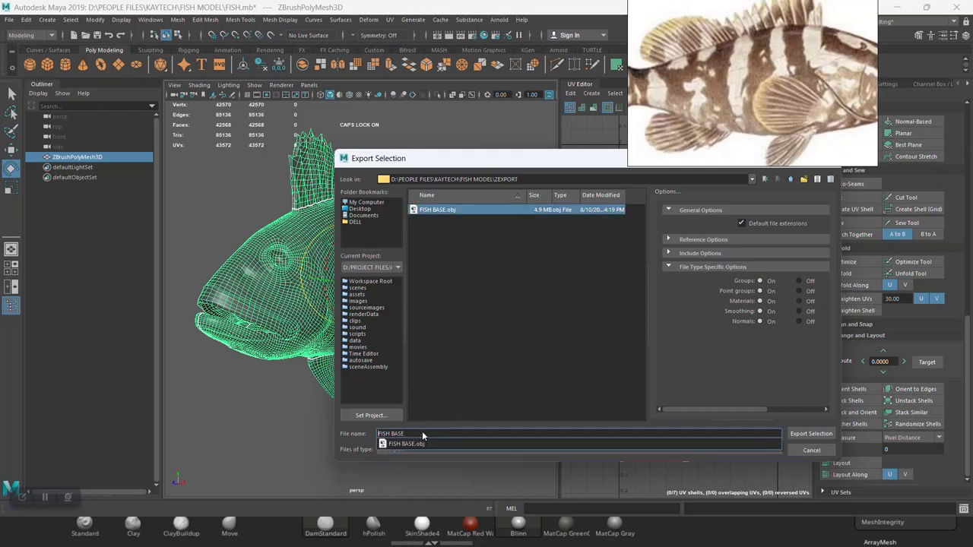
key("Home")
type("UV")
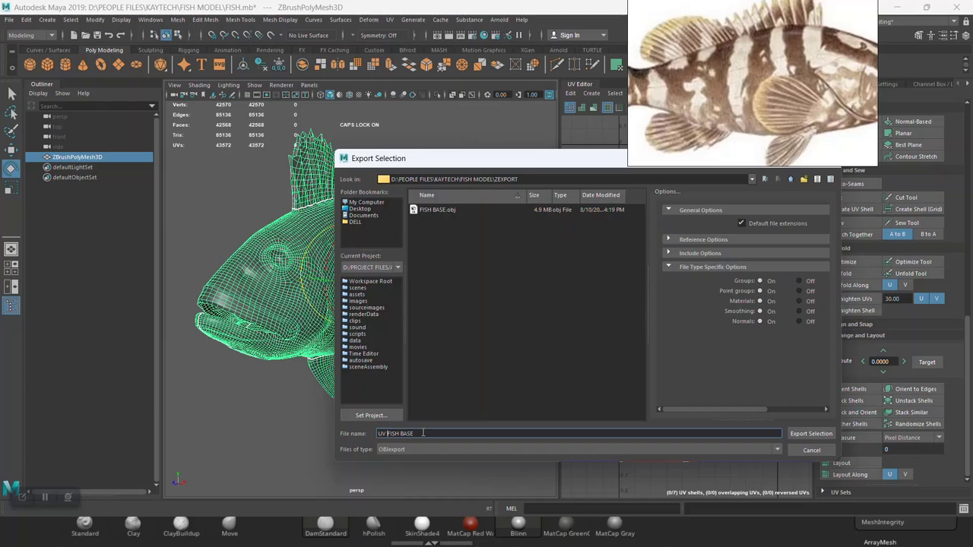
key("Return")
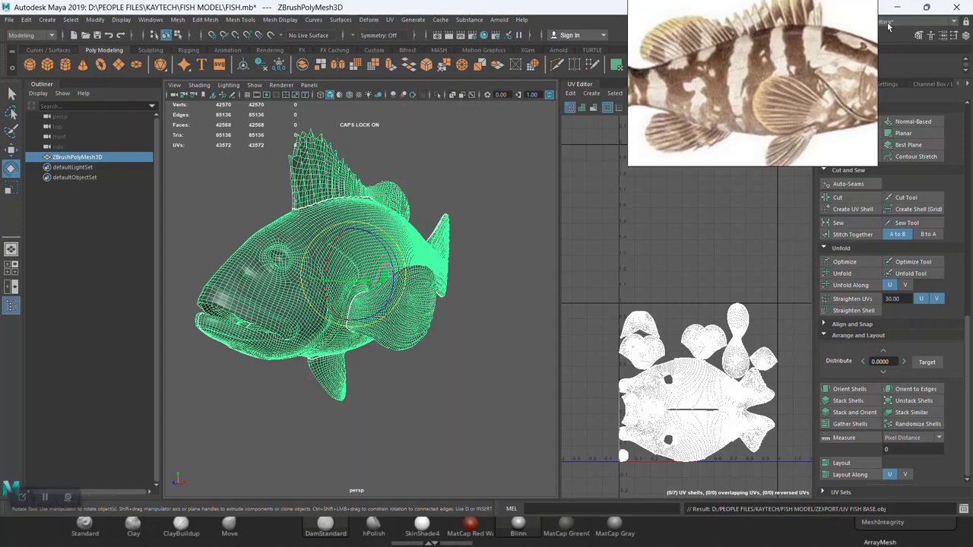
Minimize Maya, bring ZBrush forward and move the fish reference image to the top-left
left_click(925, 7)
key("super+Down")
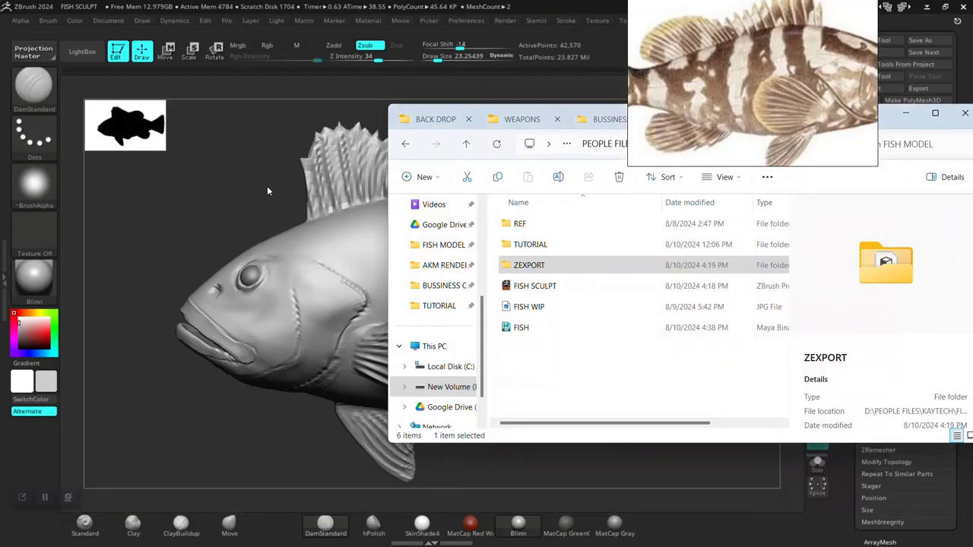
left_click(357, 182)
left_click_drag(752, 84, 122, 87)
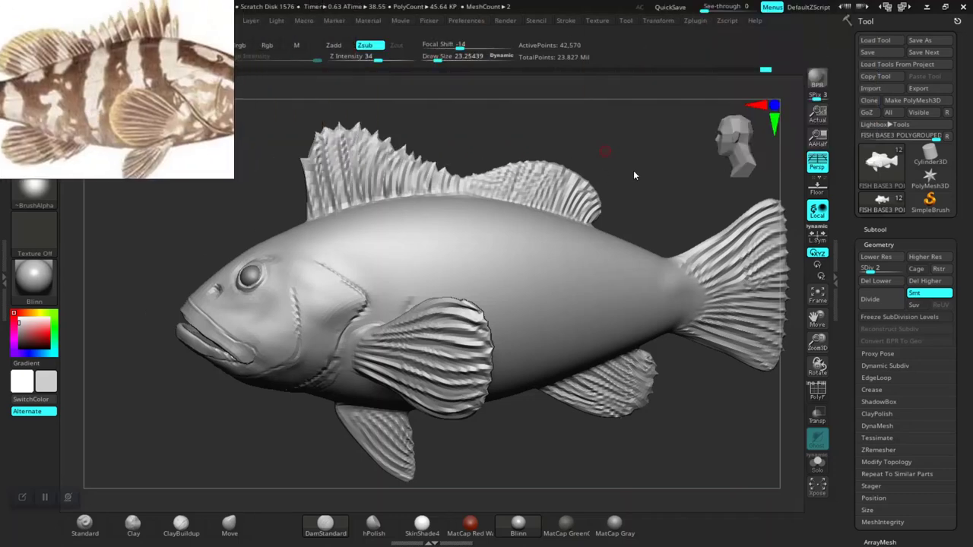
left_click_drag(635, 176, 826, 232)
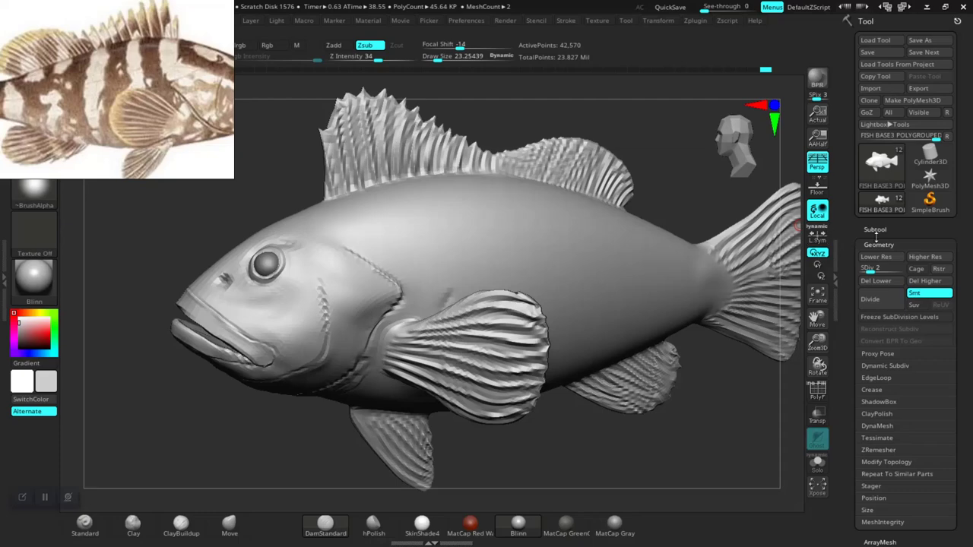
Rename the polygrouped fish subtool to MAIN FISH
left_click(874, 229)
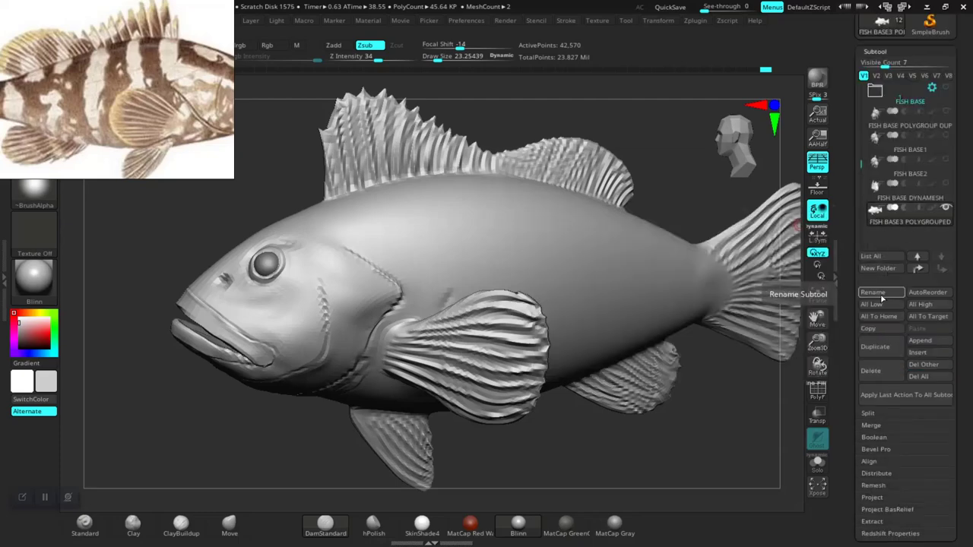
left_click(875, 293)
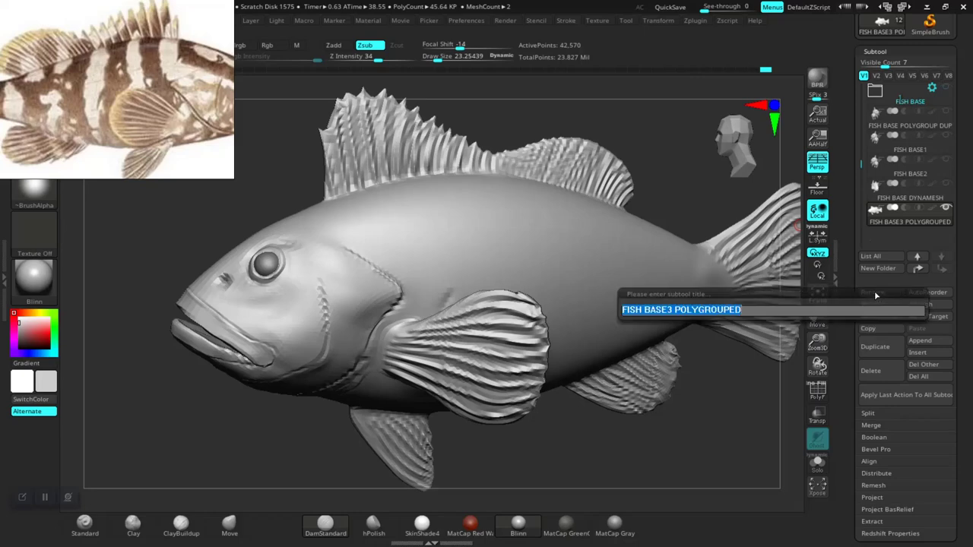
type("MAIN")
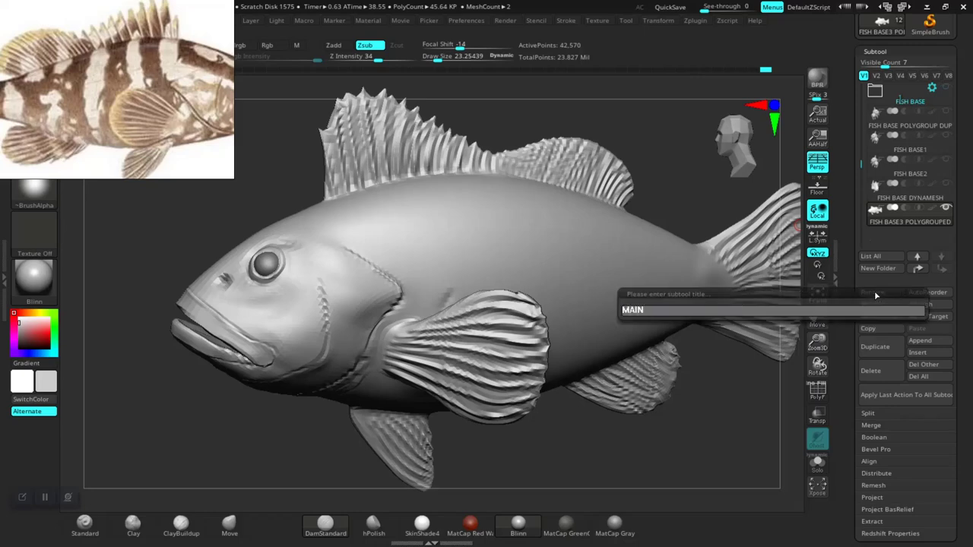
type("HS")
key("BackSpace")
key("BackSpace")
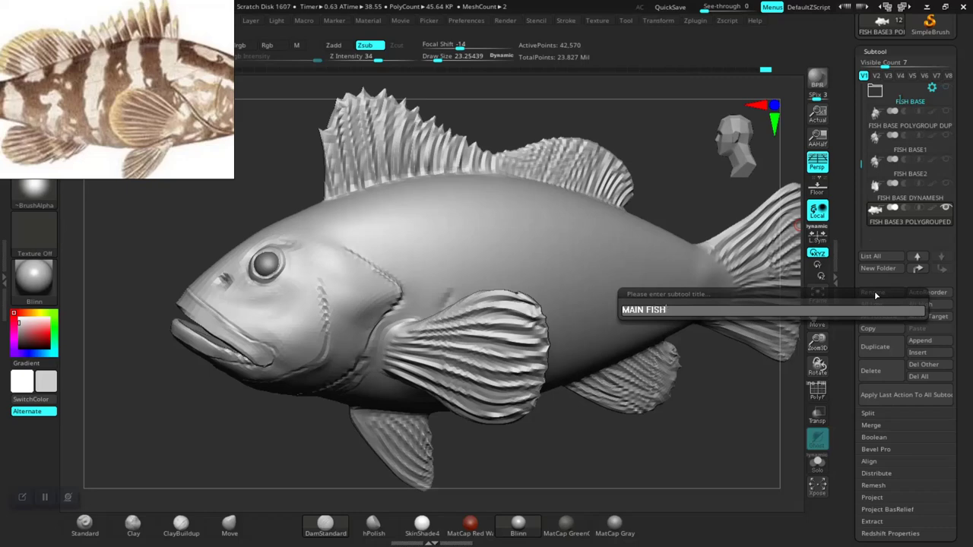
key("Return")
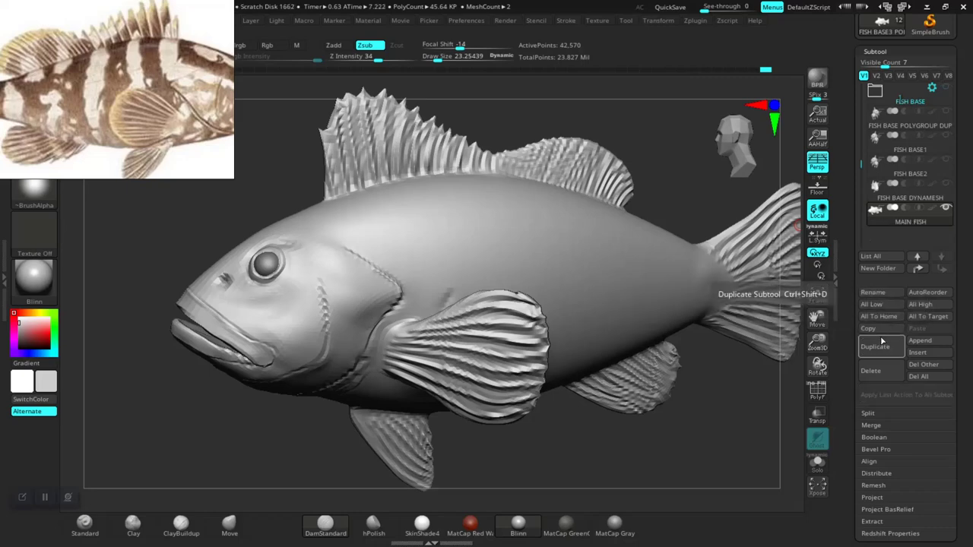
Duplicate MAIN FISH and make the MAIN FISH1 copy the active subtool
left_click(881, 342)
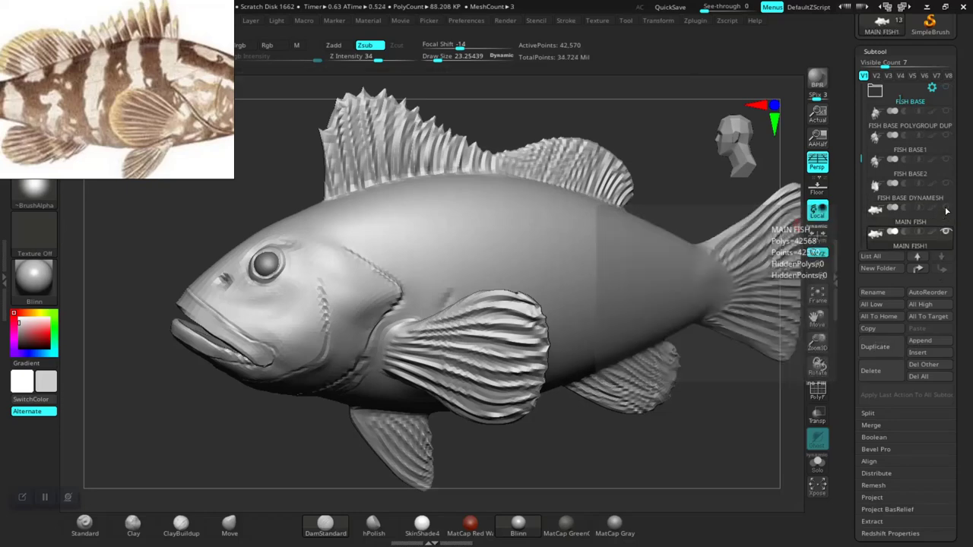
left_click(904, 235)
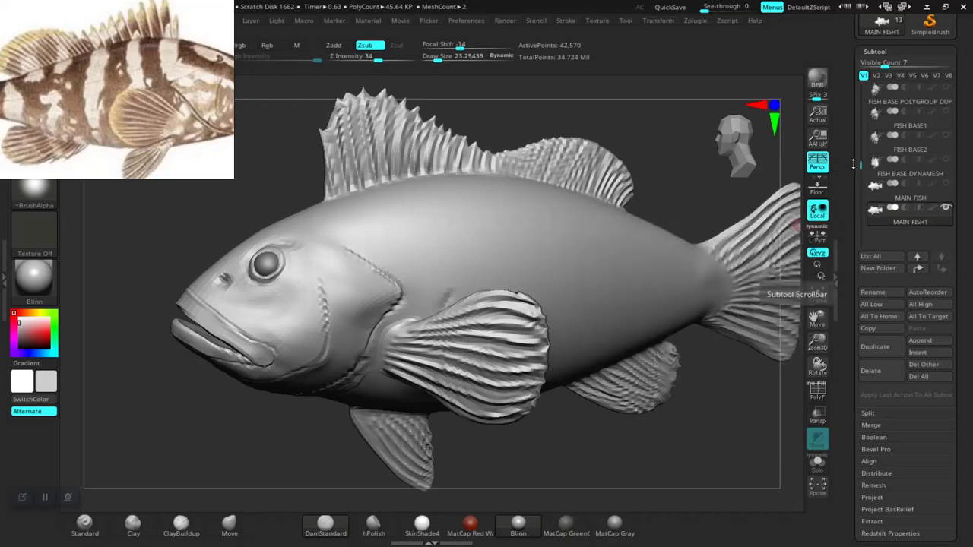
scroll("up", 3)
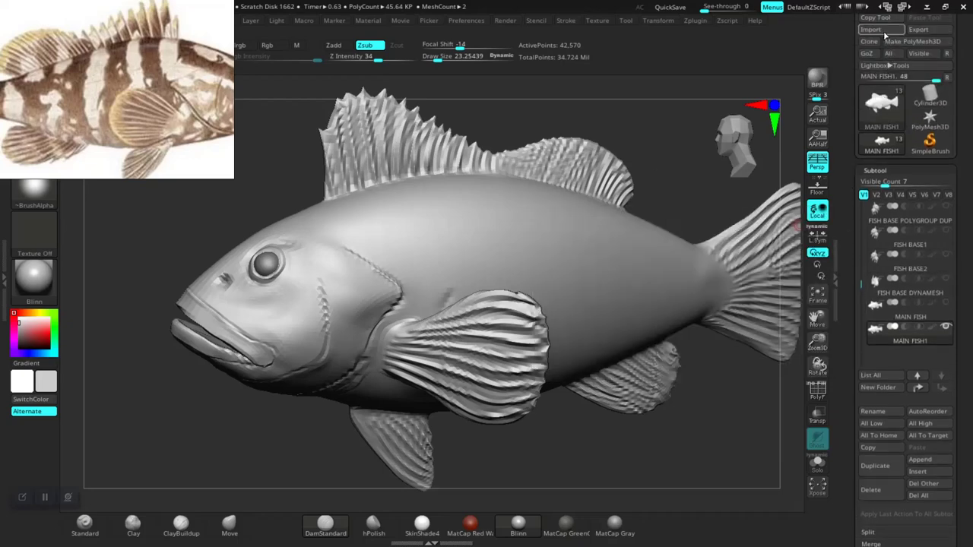
Import the UV FISH BASE OBJ and show its polygon wireframe with PolyF
left_click(884, 31)
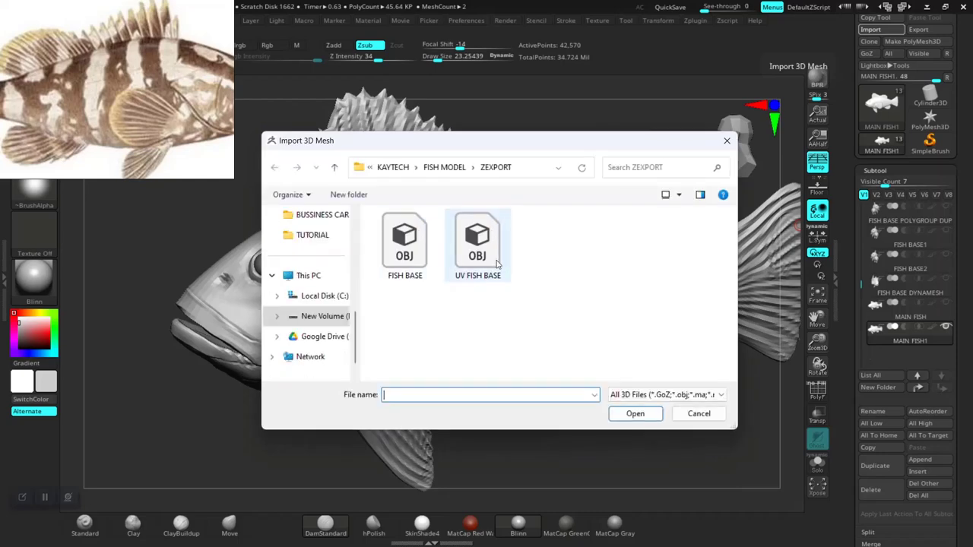
double_click(480, 261)
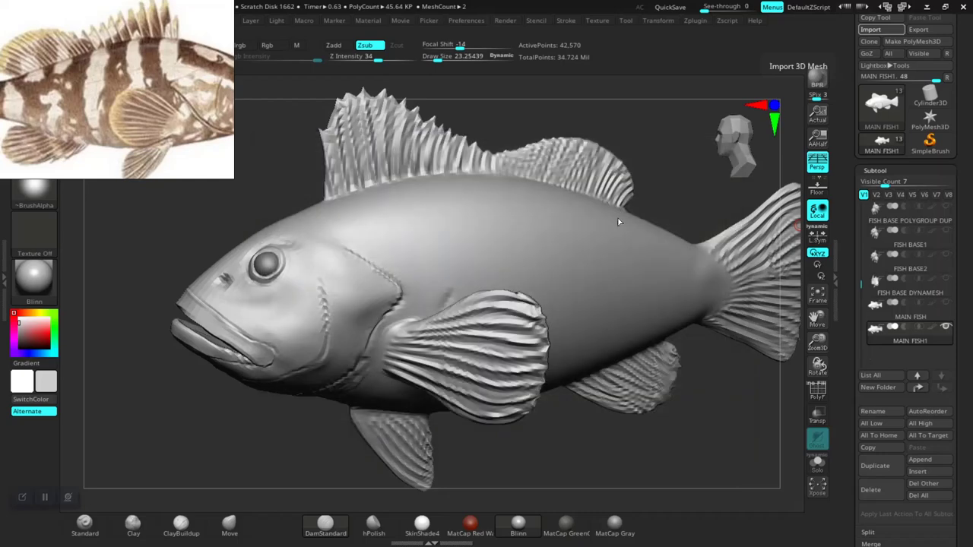
key("shift+f")
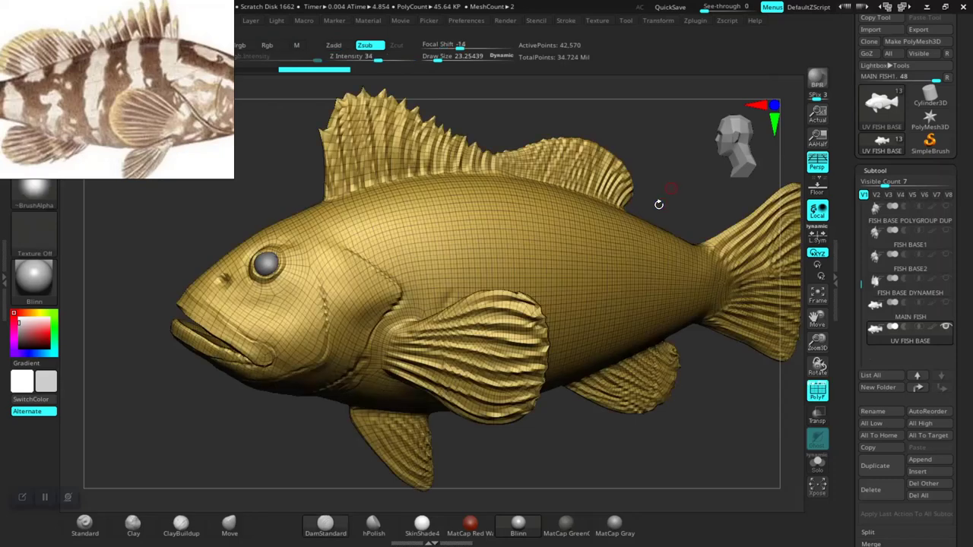
Run Auto Groups to colour the fins apart from the body, then frame the fish
scroll("down", 3)
scroll("down", 3)
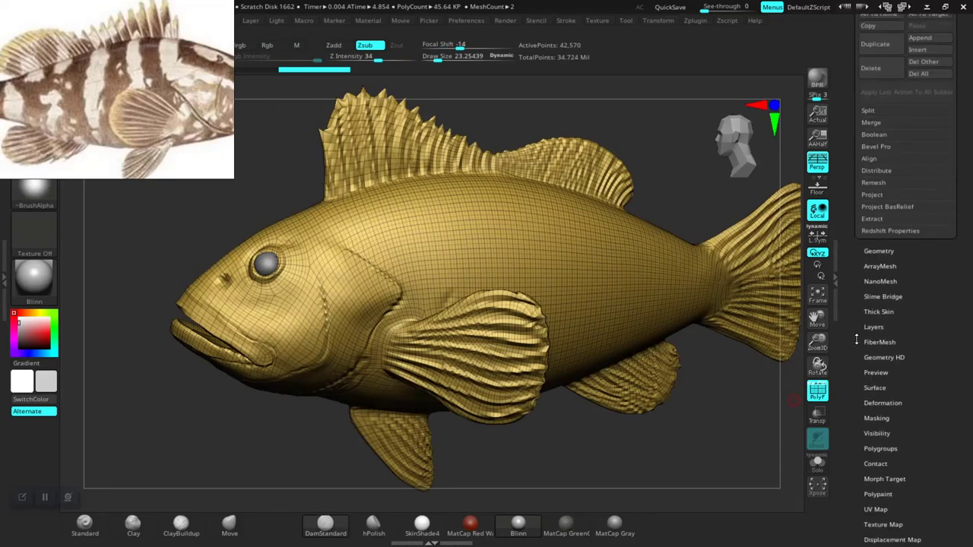
left_click(879, 448)
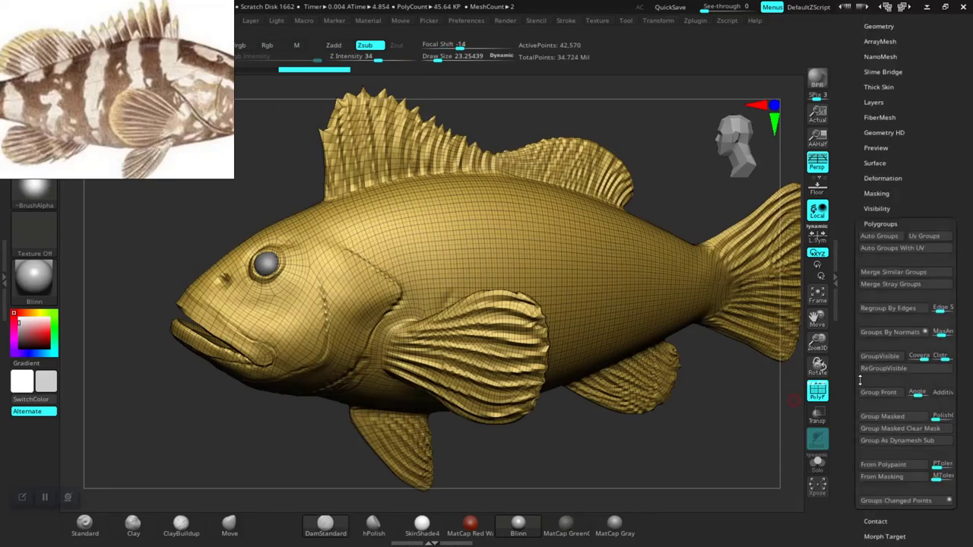
scroll("up", 3)
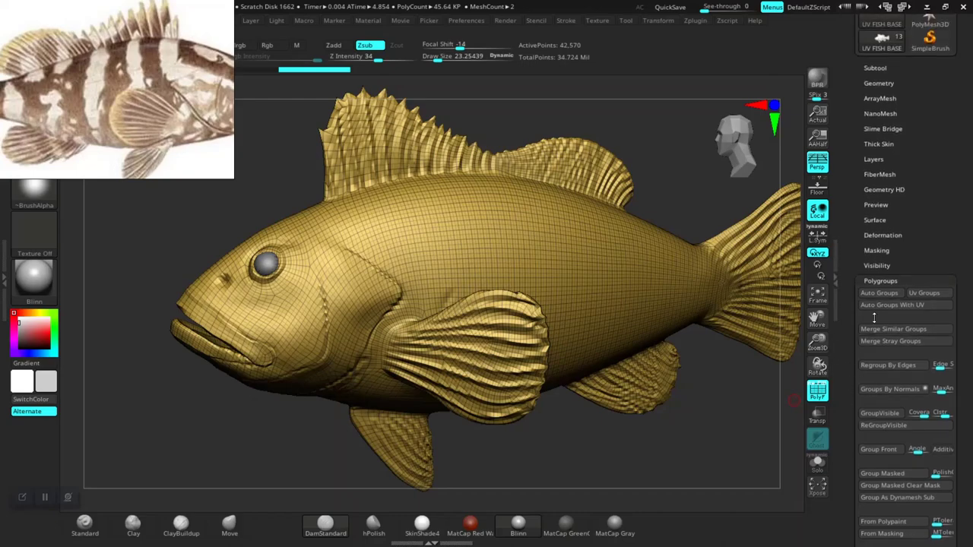
left_click(879, 293)
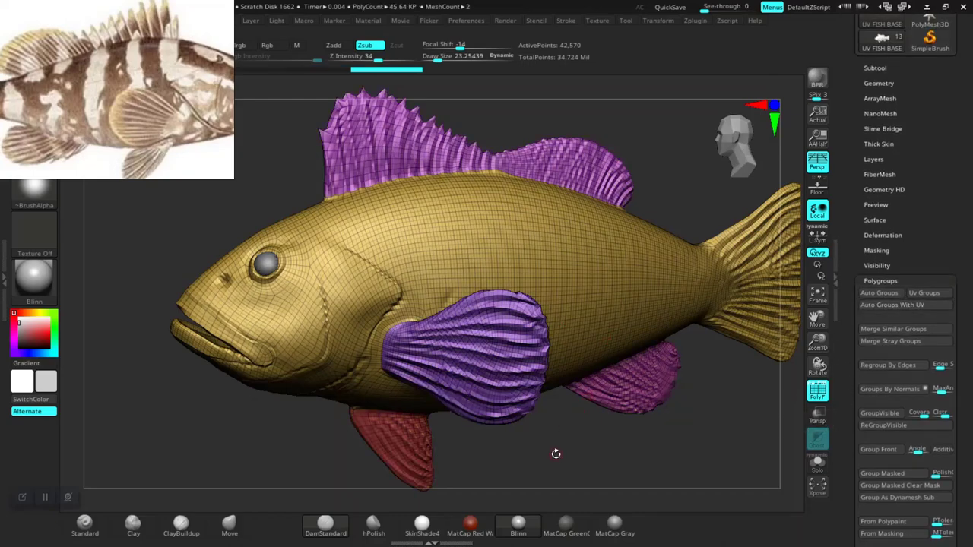
left_click_drag(555, 451, 554, 417)
key("f")
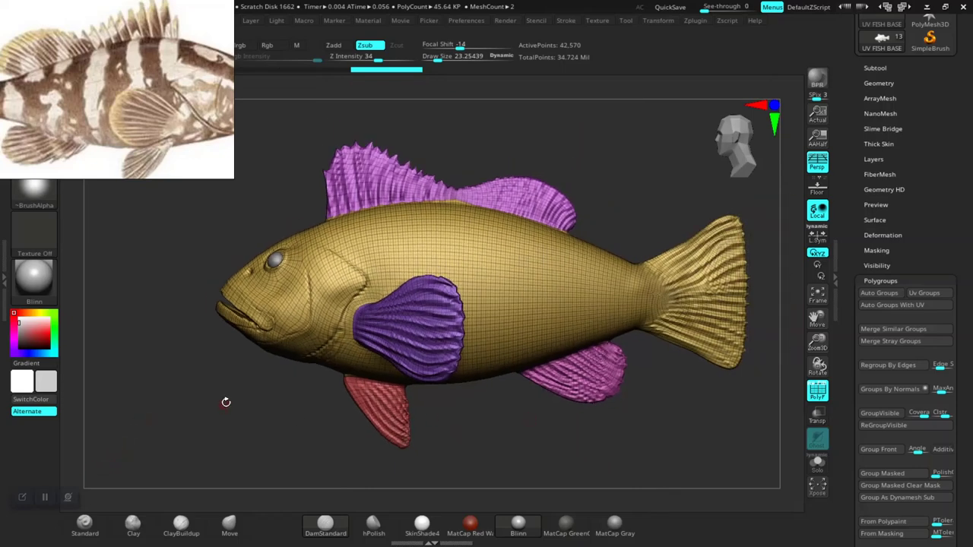
Save the ZBrush project over the existing FISH SCULPT.ZPR file
key("ctrl+s")
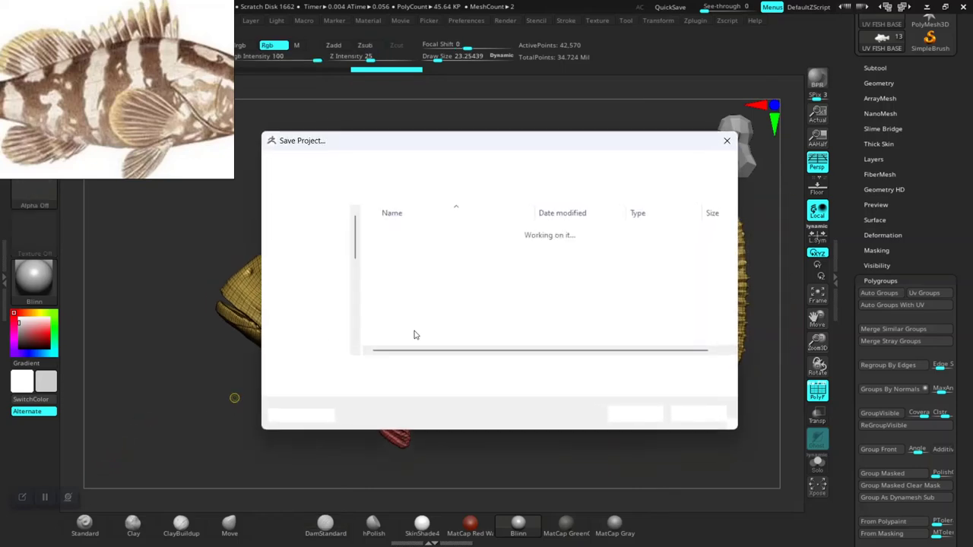
left_click(635, 413)
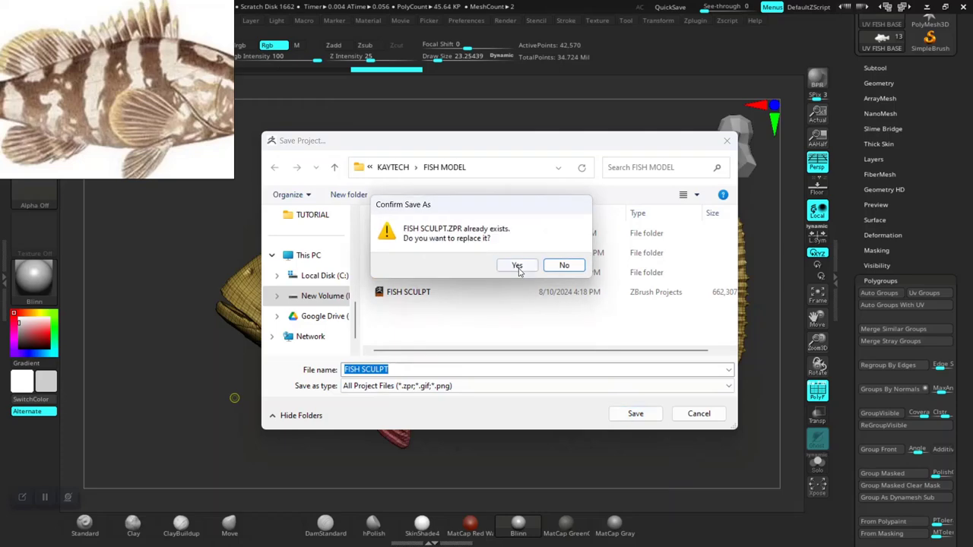
left_click(517, 266)
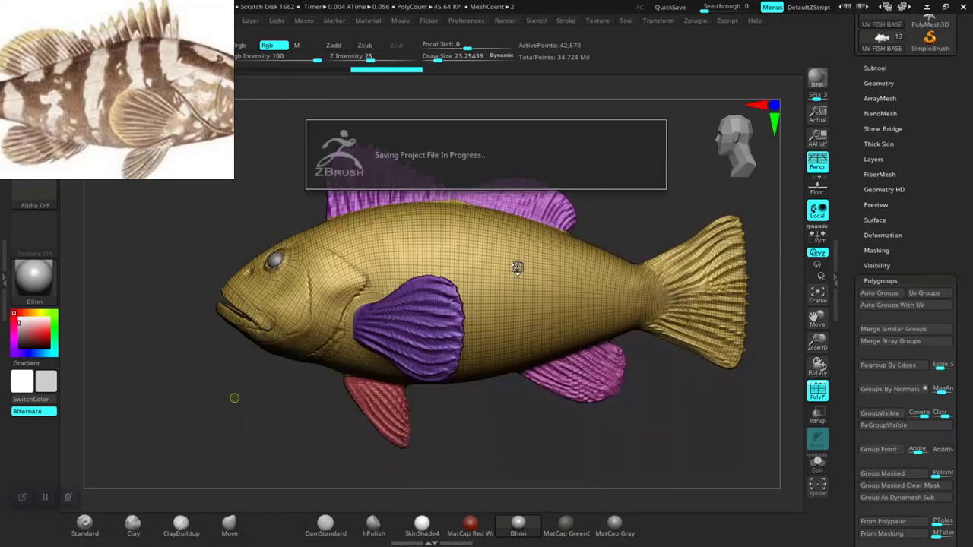